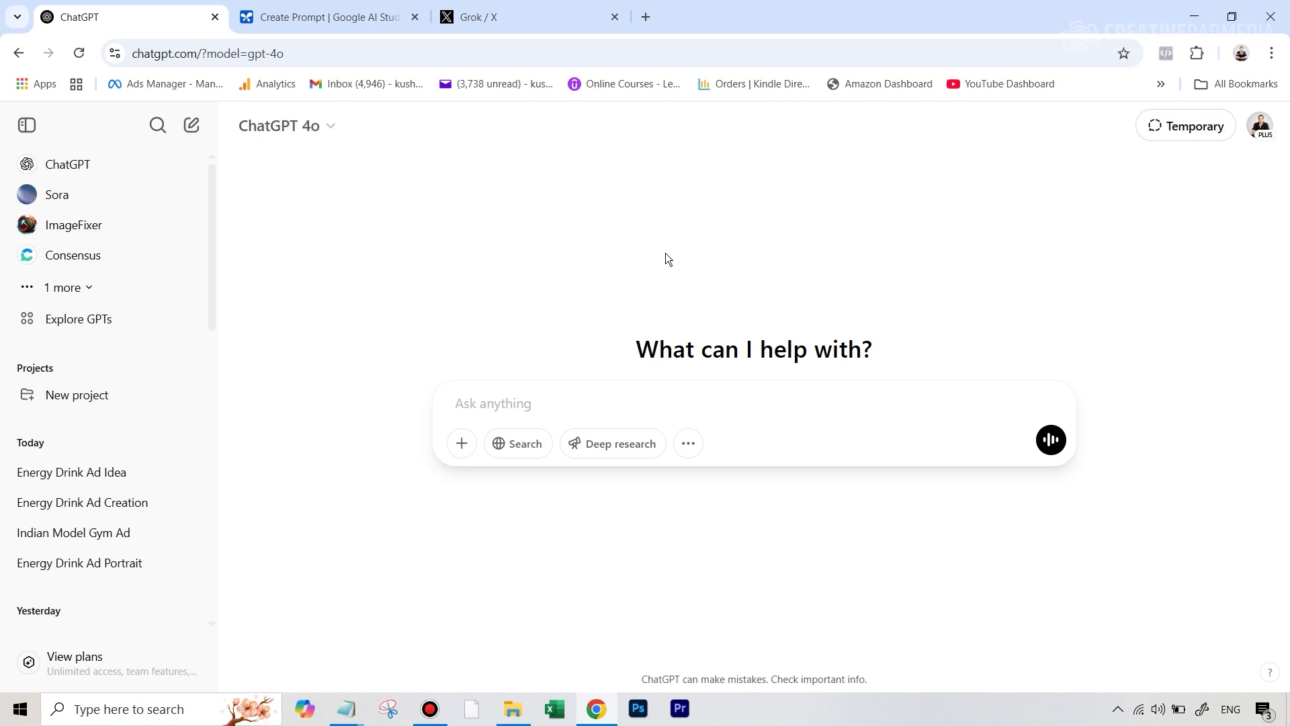
Switch to Google AI Studio and attach the red energy drink can image to the new prompt.
click(336, 17)
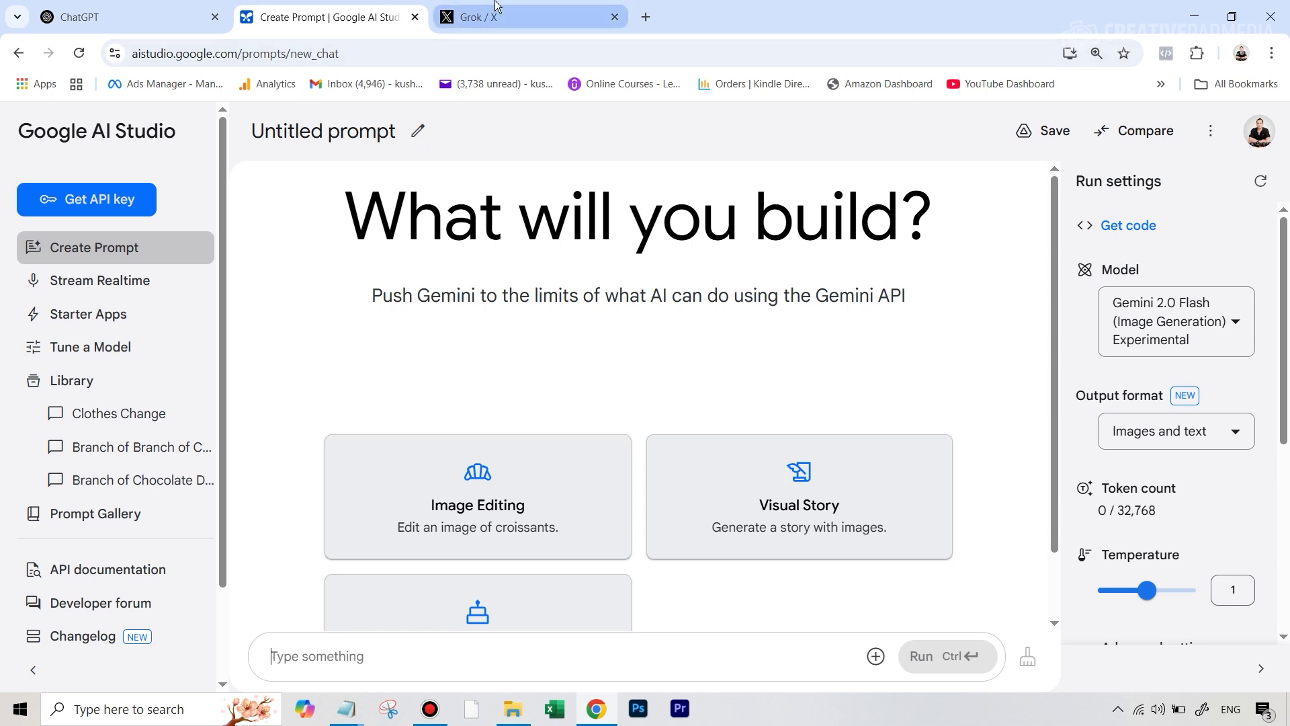
mouse_move(495, 5)
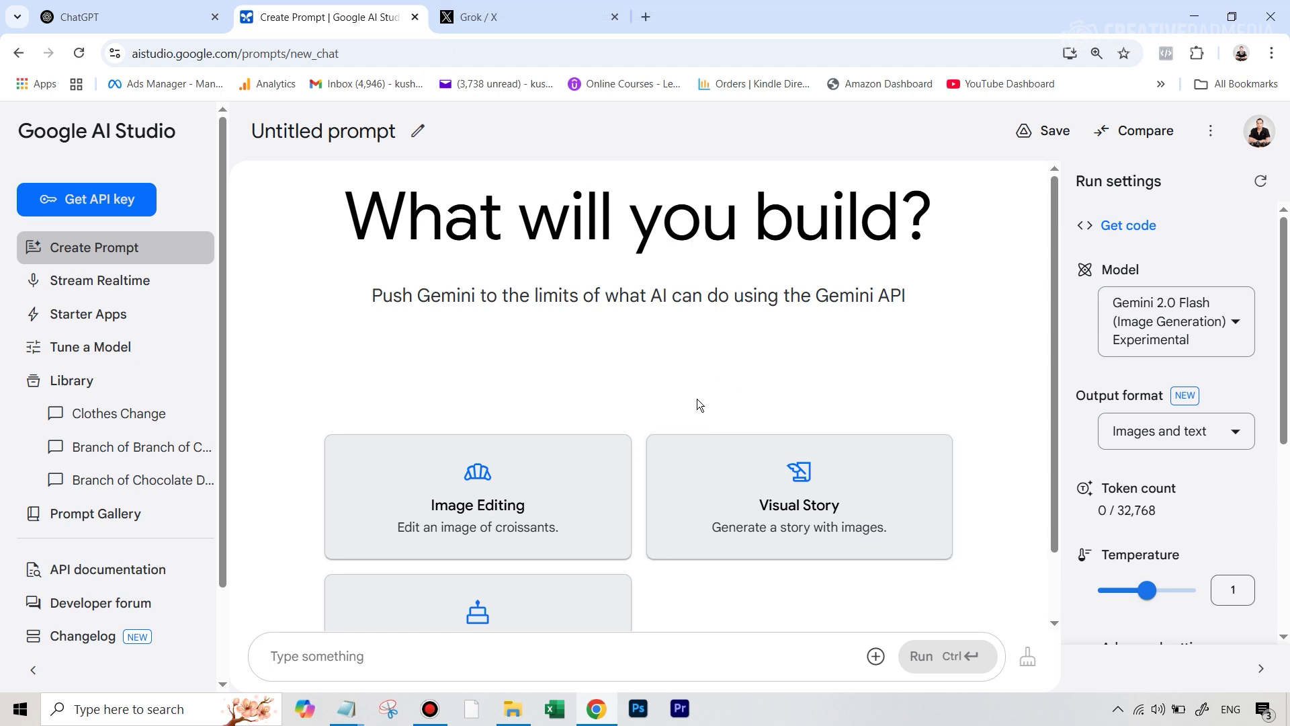
scroll(860, 457, down, 1)
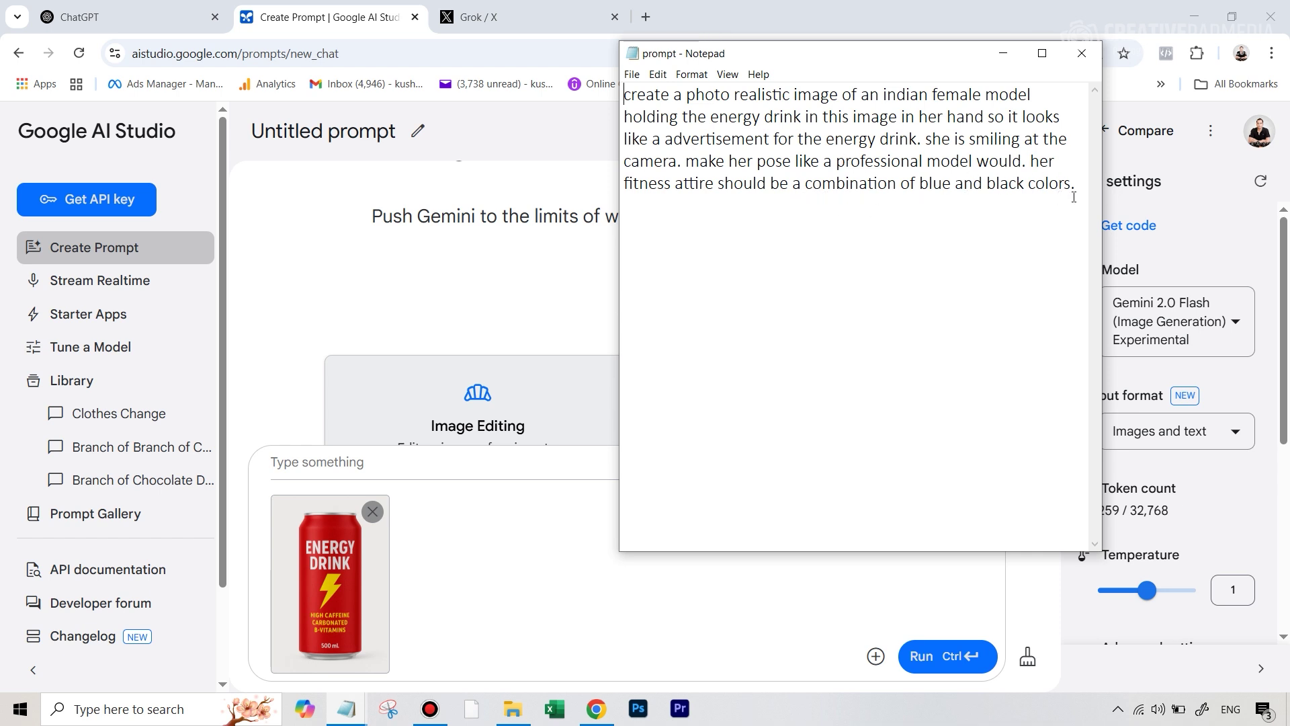
Copy the whole photo realistic Indian female model advertisement prompt from the Notepad file into the AI Studio prompt with the can image, and run it.
drag(1076, 183, 625, 94)
right_click(643, 96)
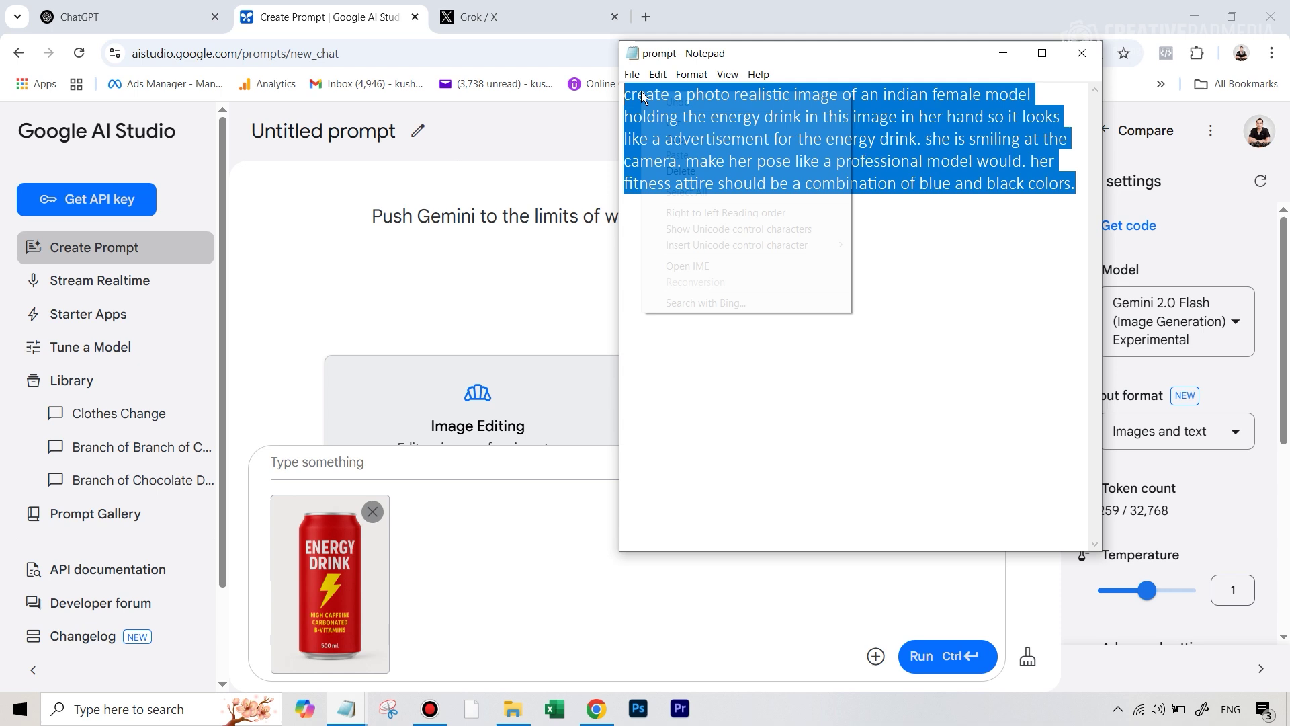
click(674, 140)
click(342, 457)
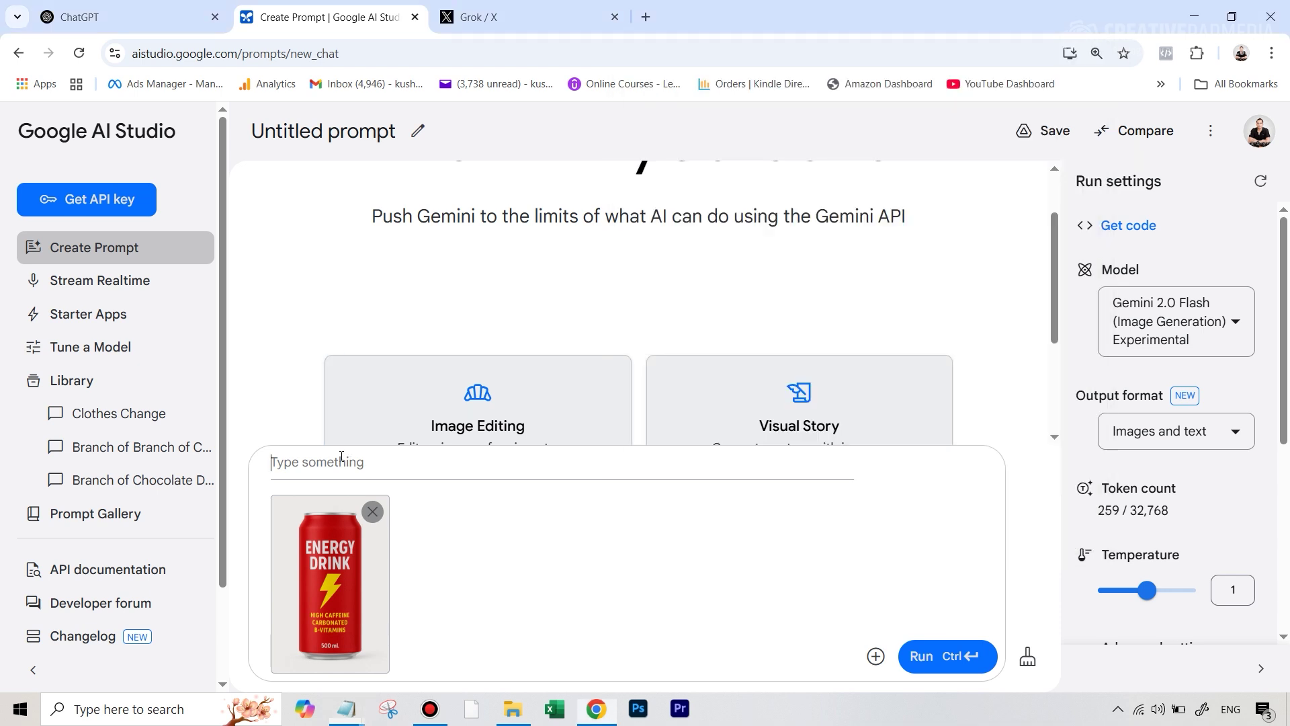
key(ctrl+v)
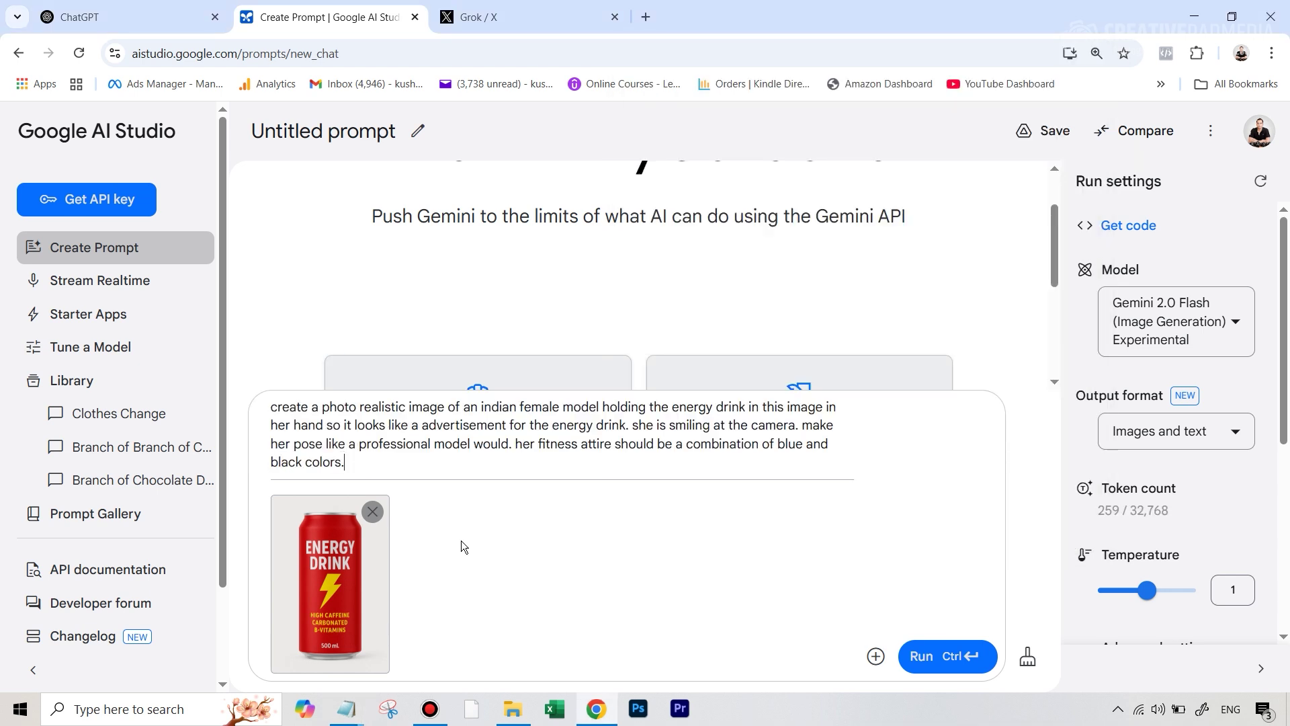
click(926, 667)
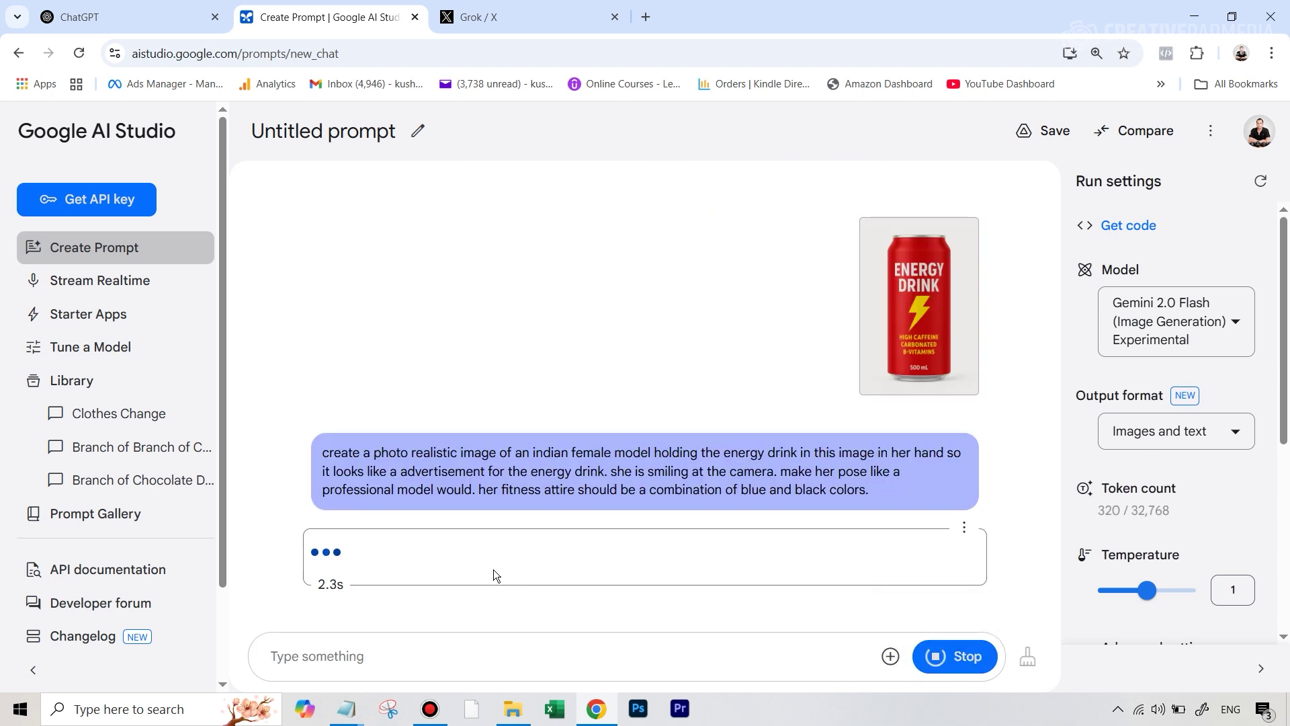
Open the generated image at full size and examine the model's face, outfit, hand and the can's label text.
click(398, 453)
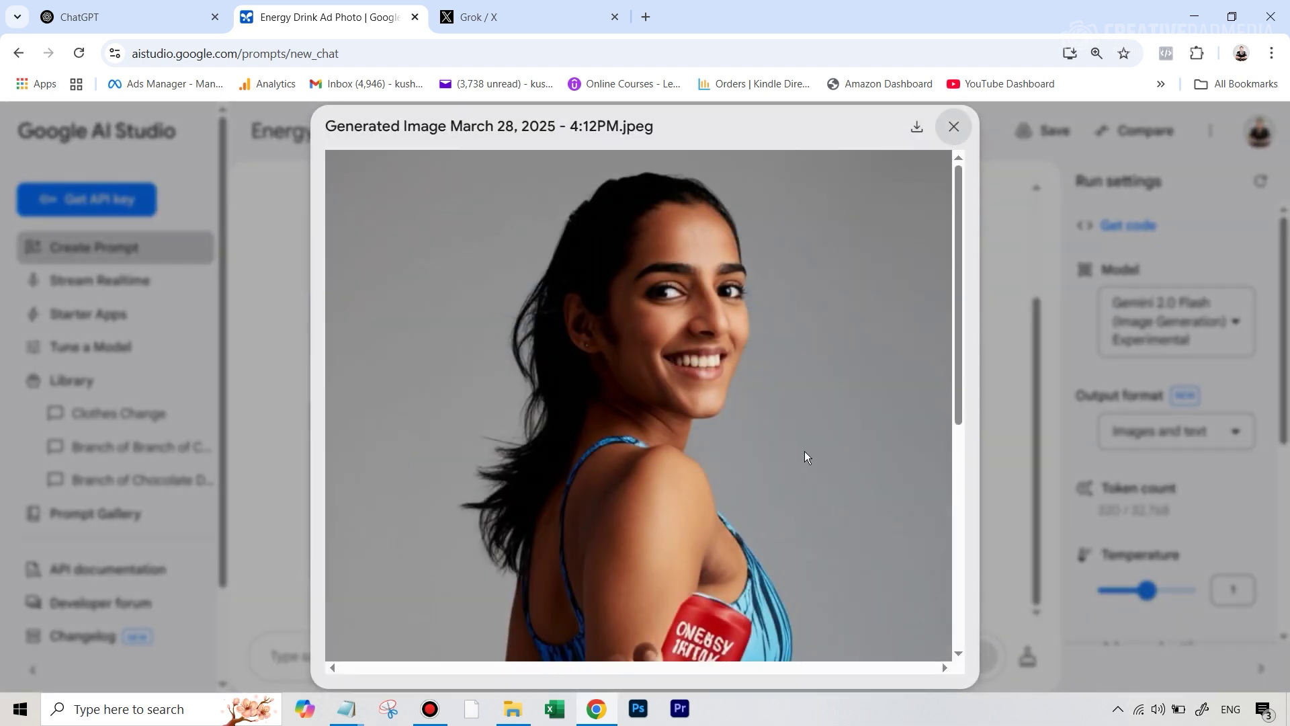
scroll(804, 445, down, 5)
scroll(804, 445, up, 5)
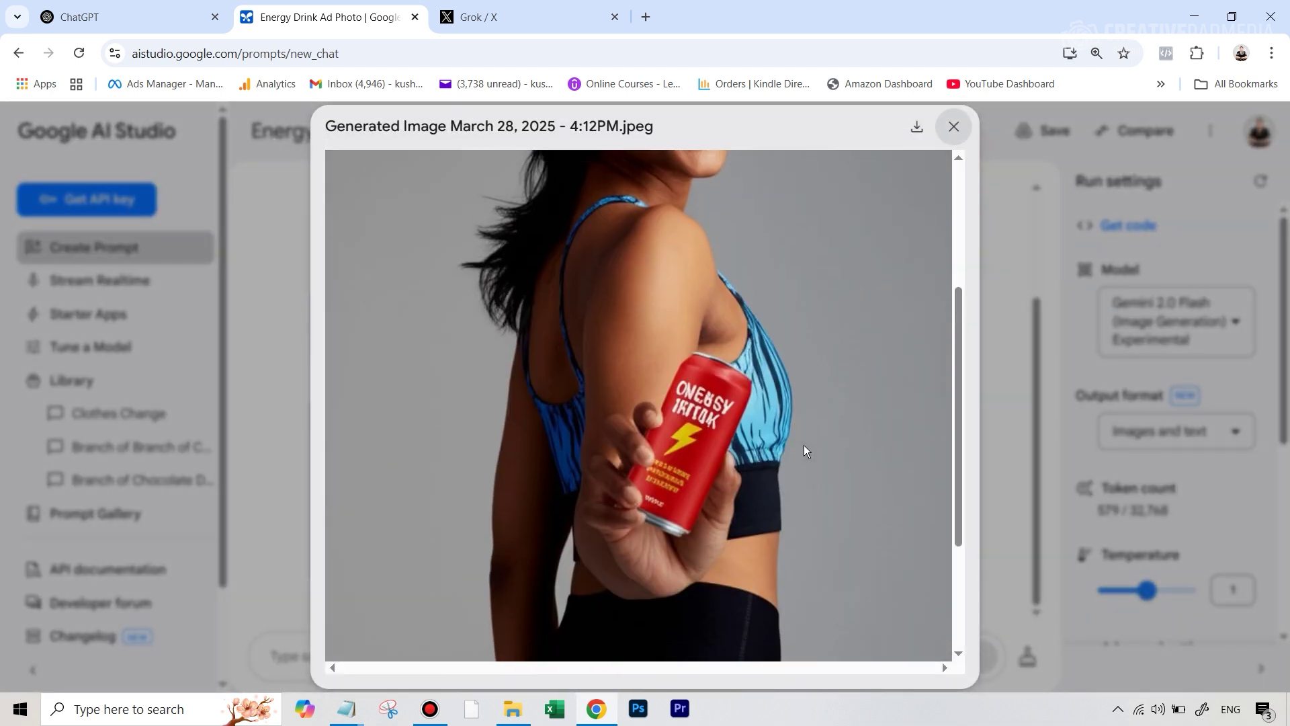
scroll(820, 422, down, 5)
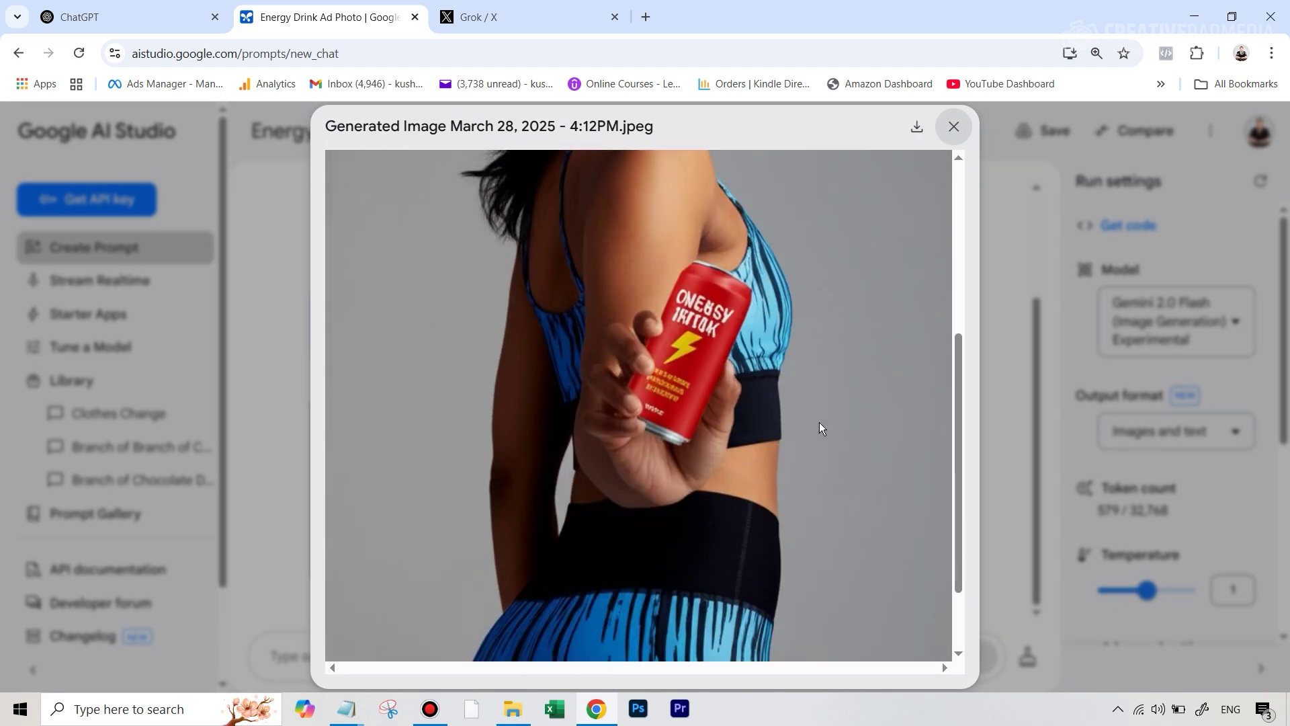
scroll(656, 204, up, 2)
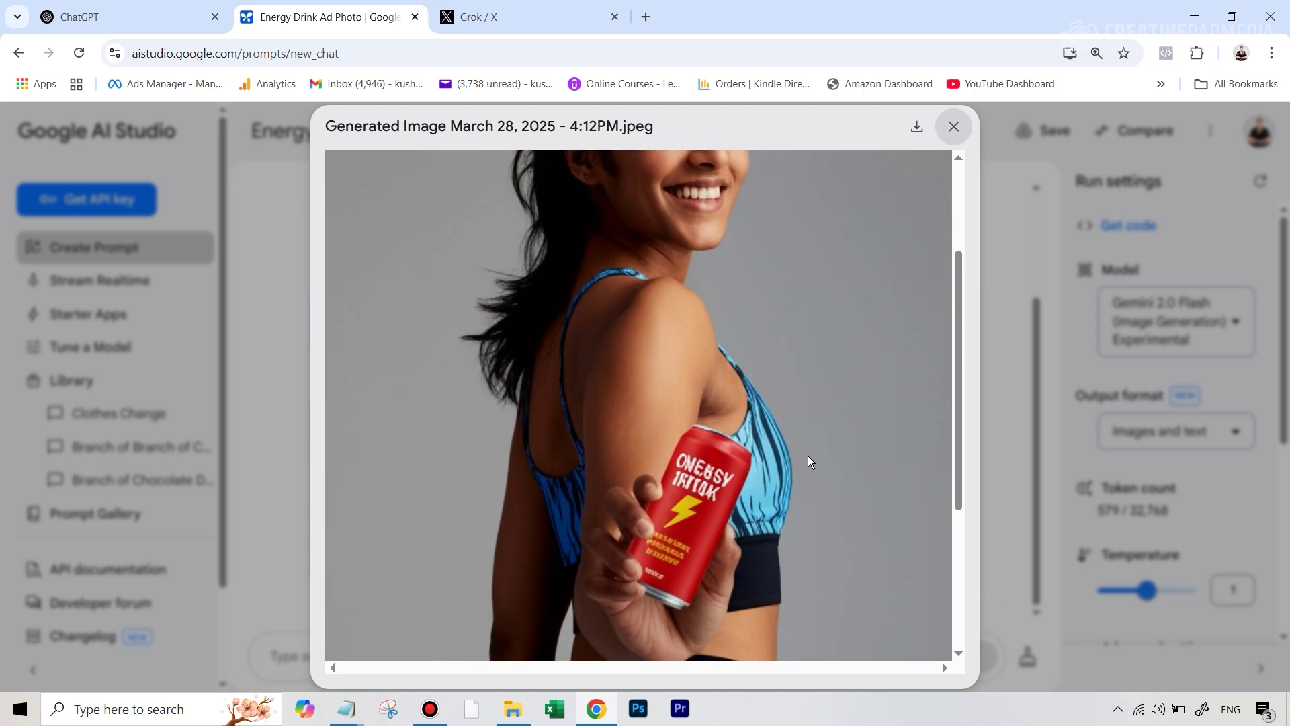
scroll(799, 416, up, 2)
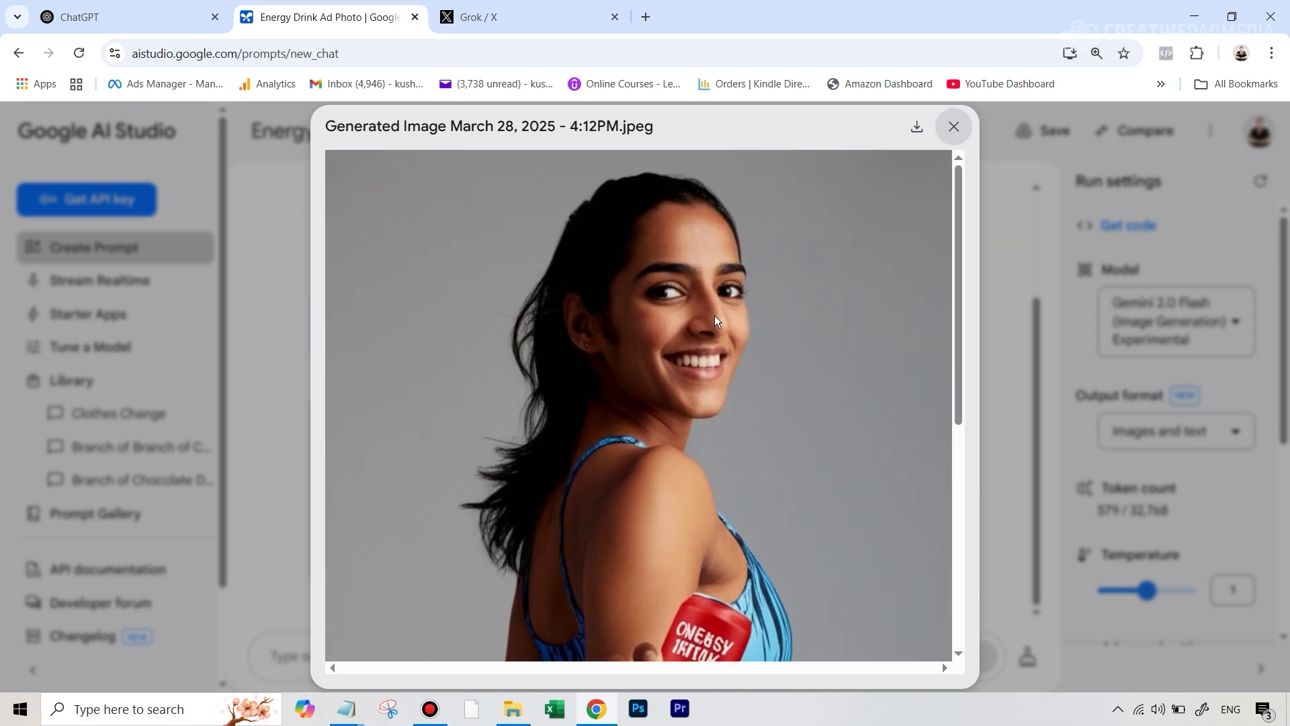
scroll(749, 387, down, 3)
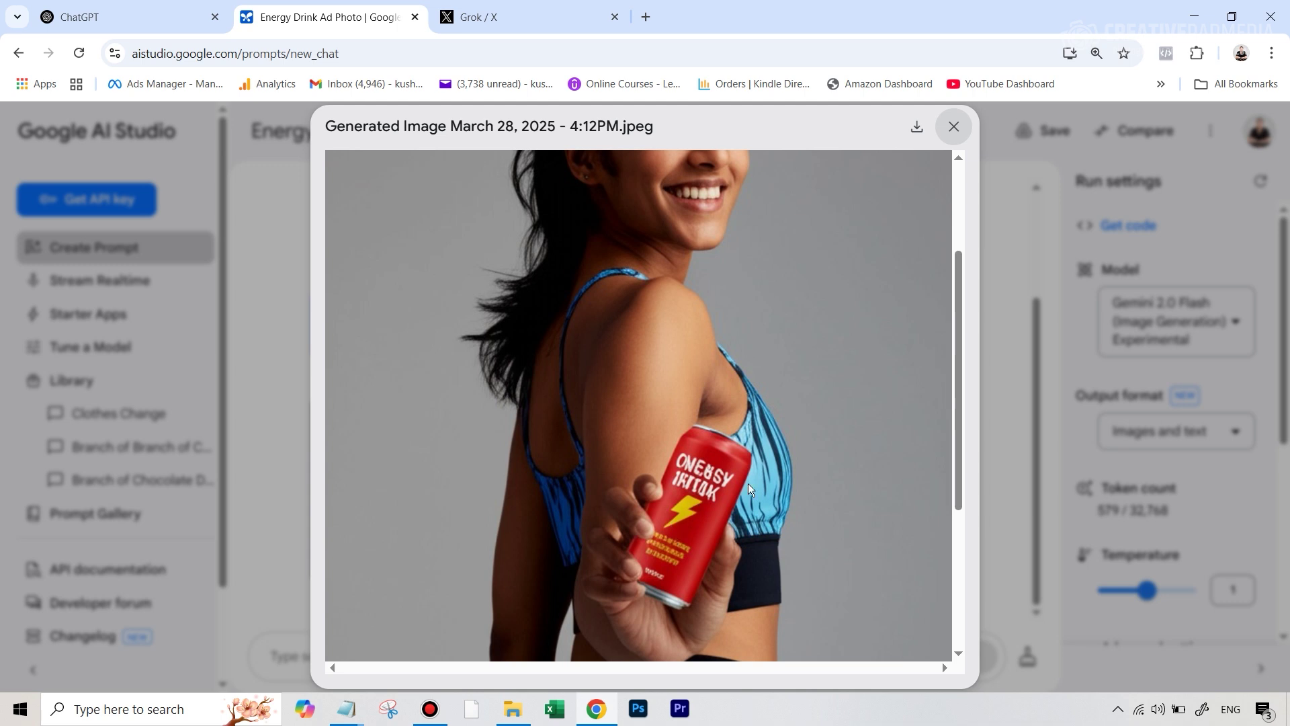
Switch to Grok, attach the energy drink can image, paste the same model advertisement prompt, and submit it.
click(530, 19)
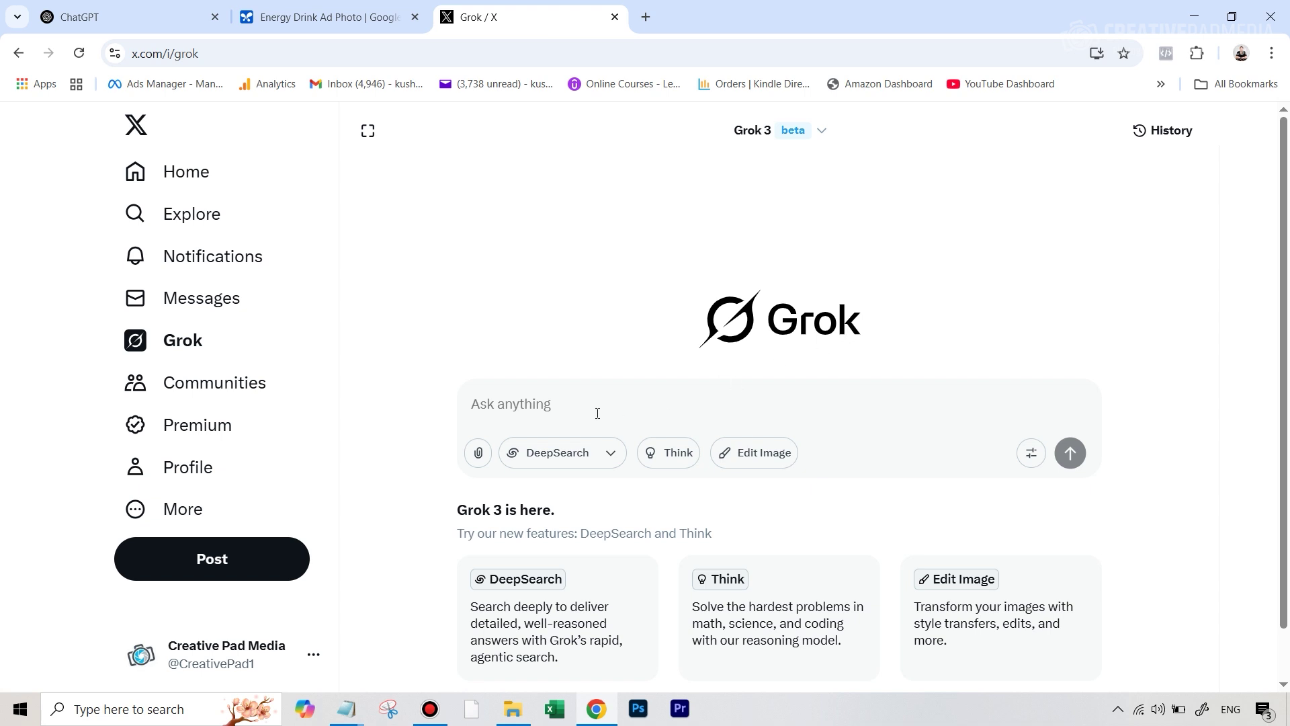
key(ctrl+v)
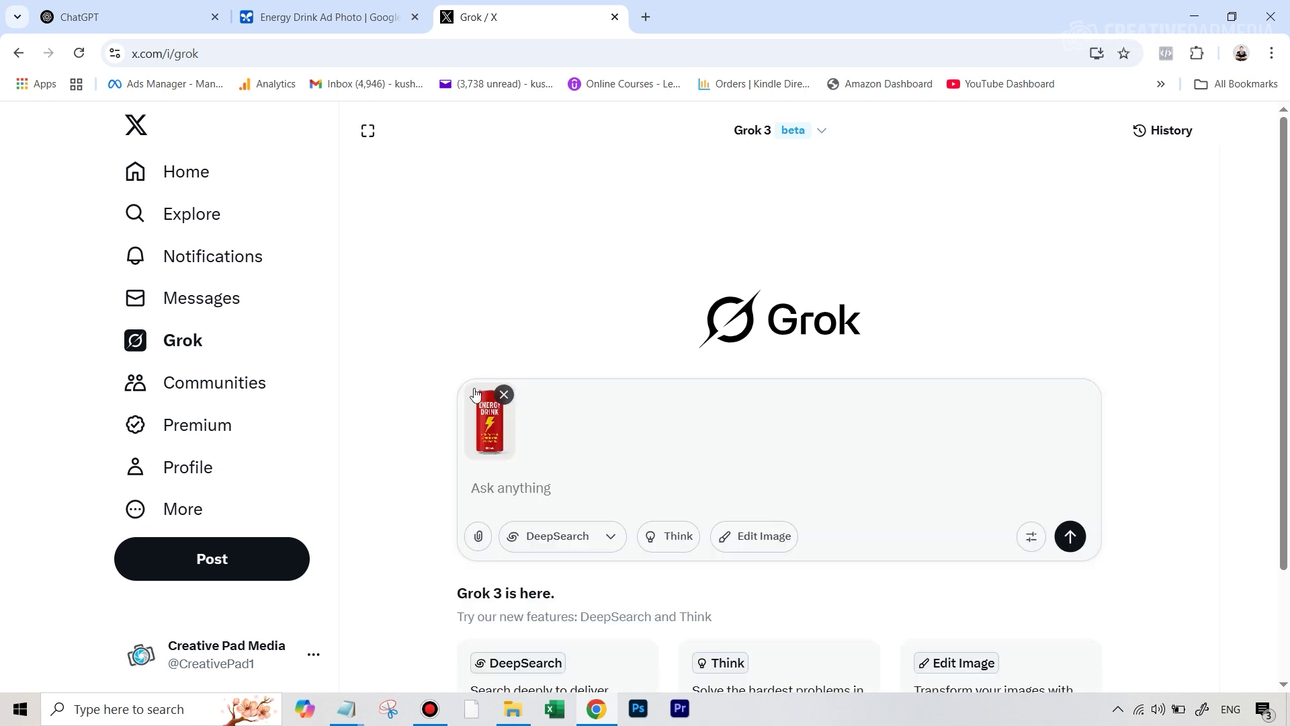
key(ctrl+v)
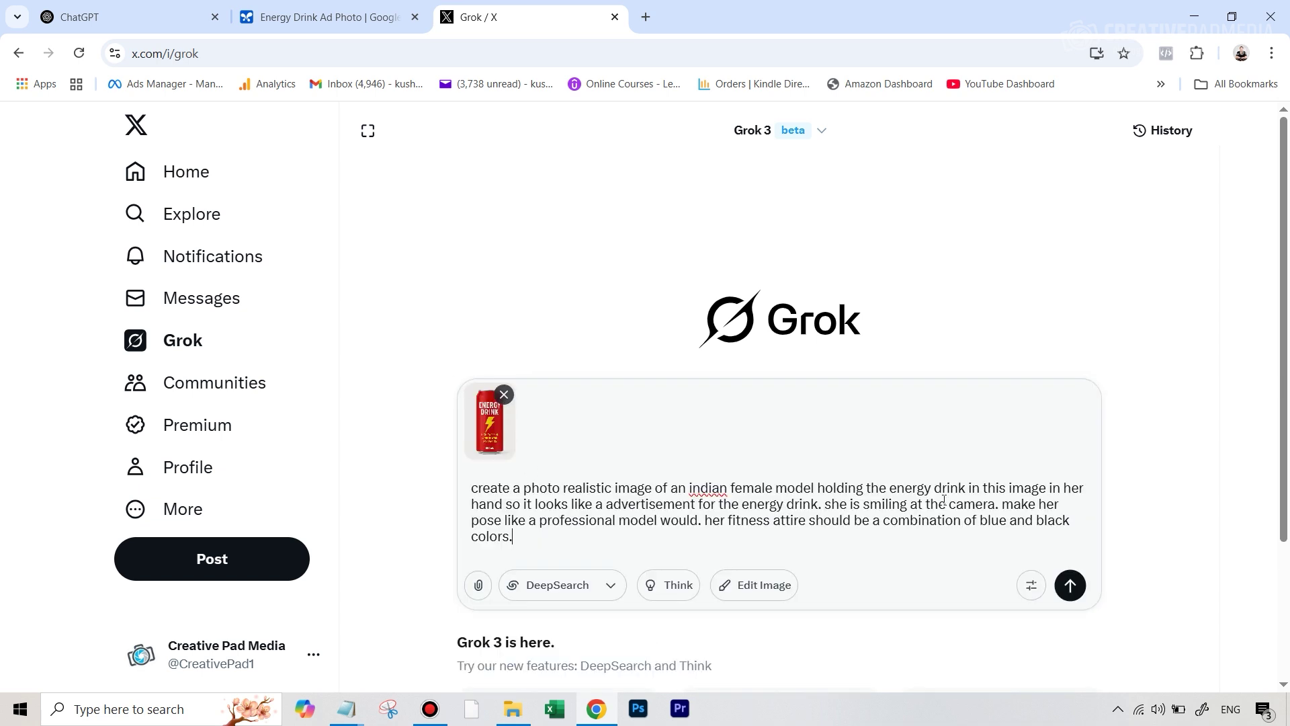
click(1071, 585)
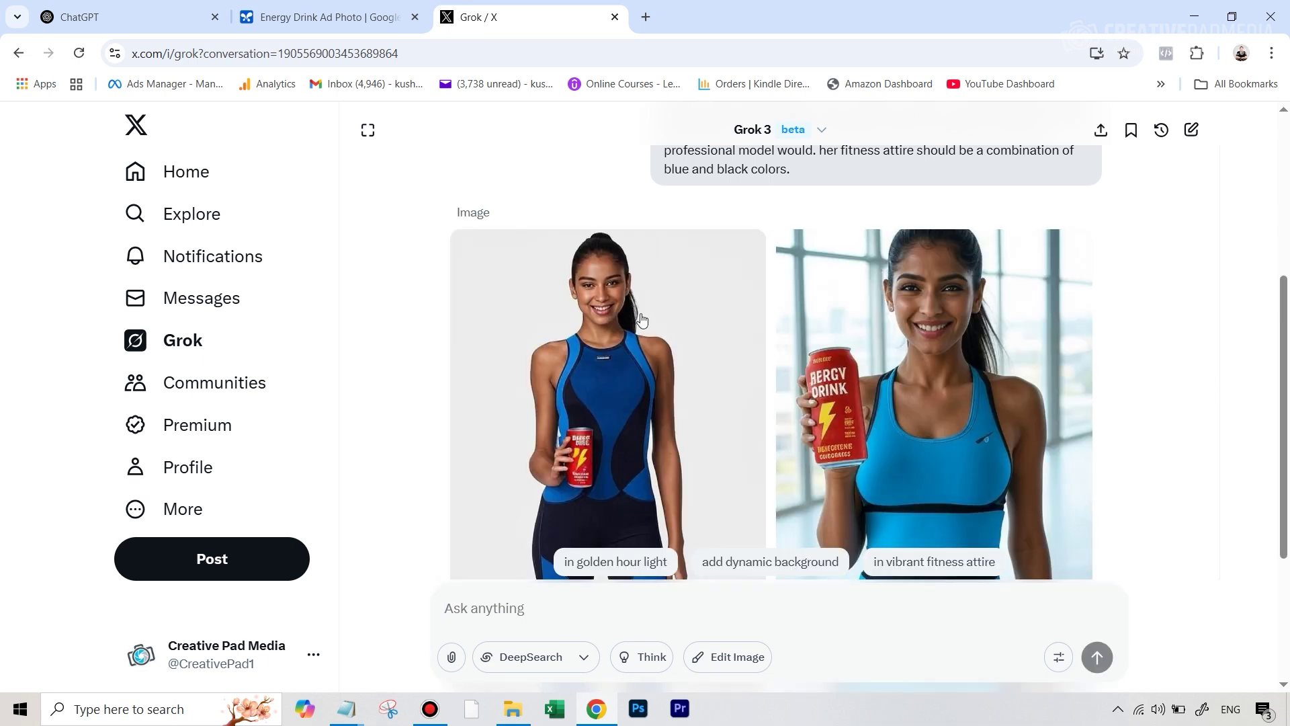
View both Grok-generated images enlarged, examining the model and can in each, and return to the conversation.
click(580, 354)
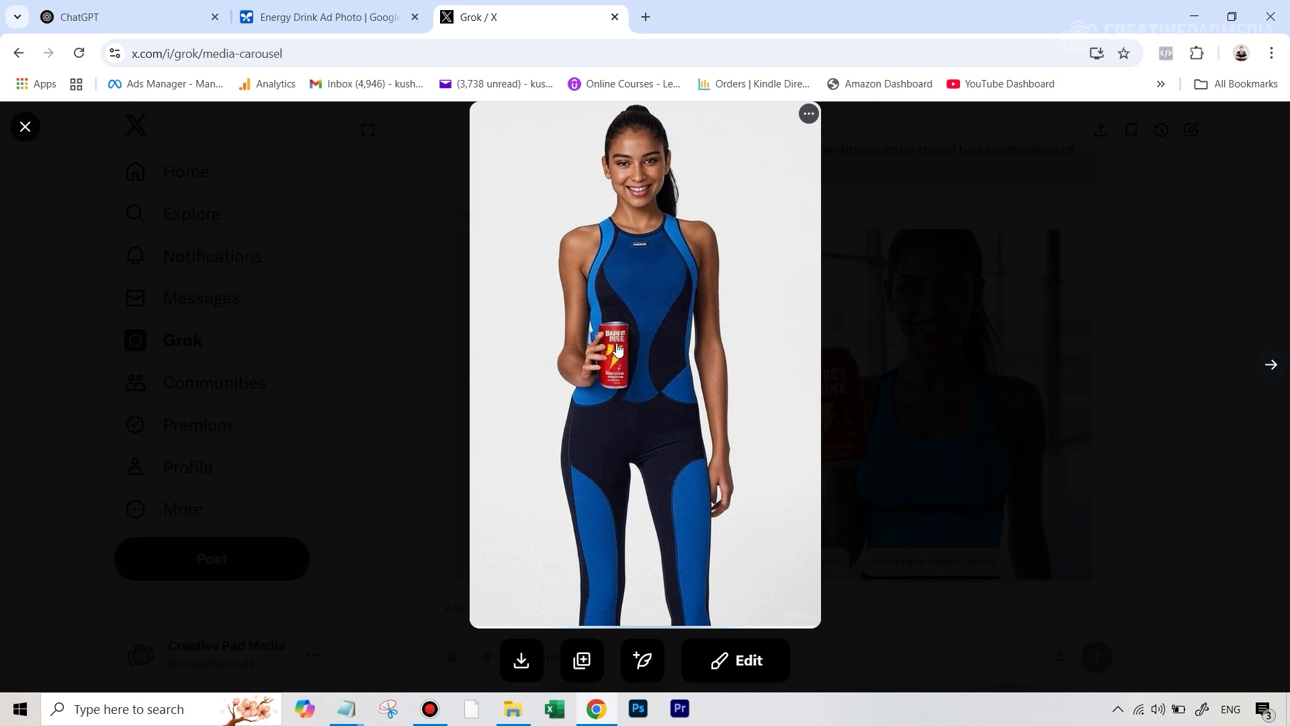
click(1164, 228)
click(893, 410)
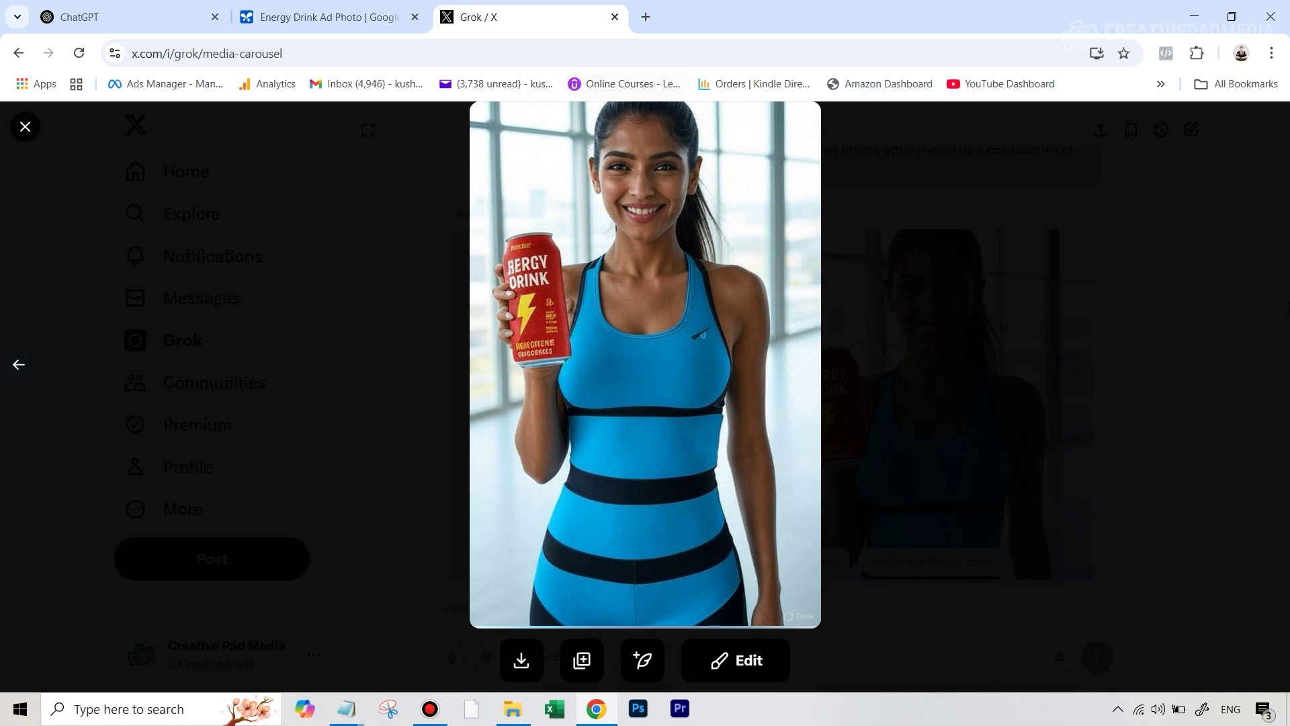
click(1227, 287)
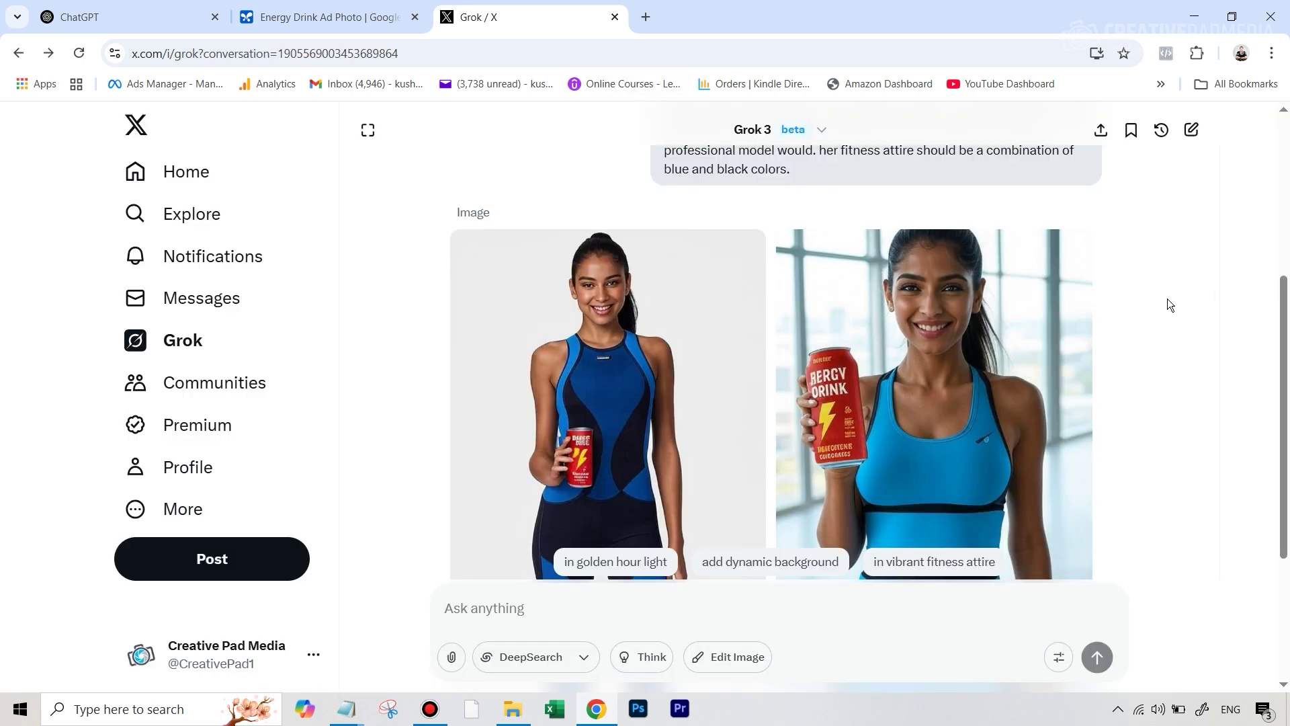
Switch to ChatGPT 4o, attach the energy drink can image, enter the same photo realistic model advertisement prompt, and send it.
click(109, 23)
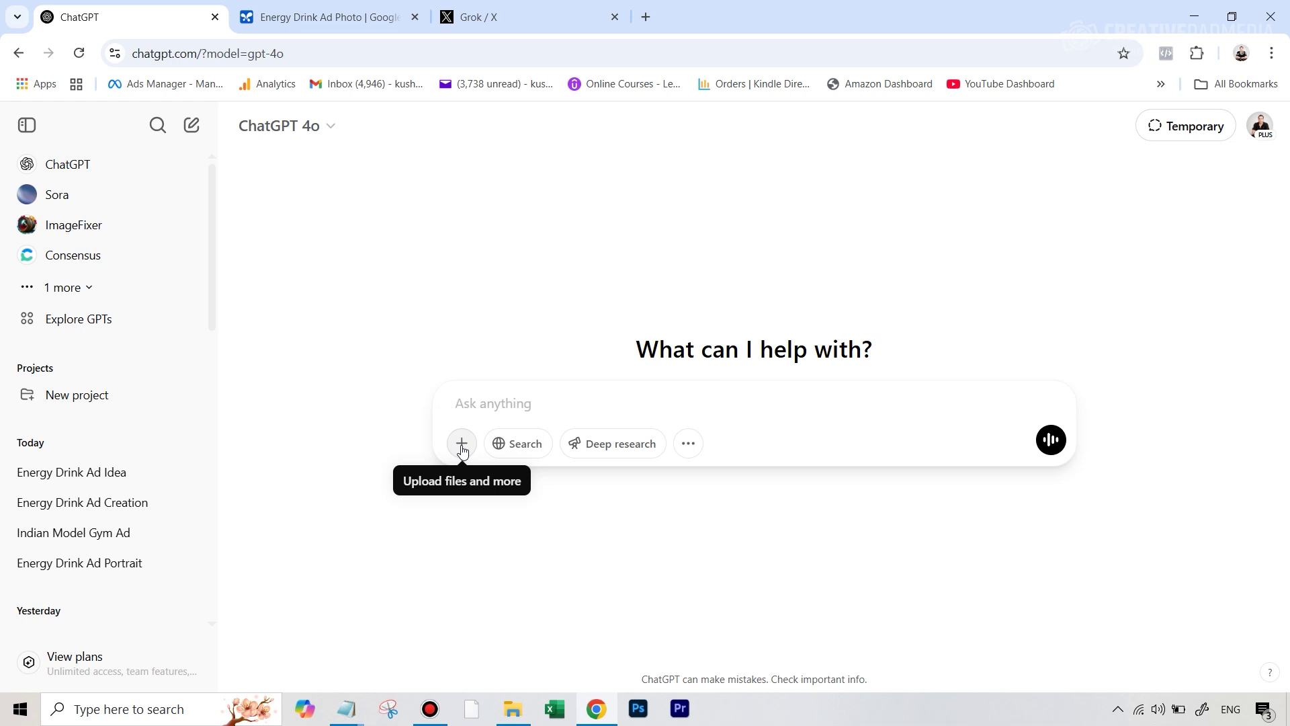
text(create a photo realistic image of an indian female model holding the energy drink in this image in her hand so it looks like a advertisement for the energy drink. she is smiling at the camera. make her pose like a professional model would. her fitness attire should be a combination of blue and black colors.)
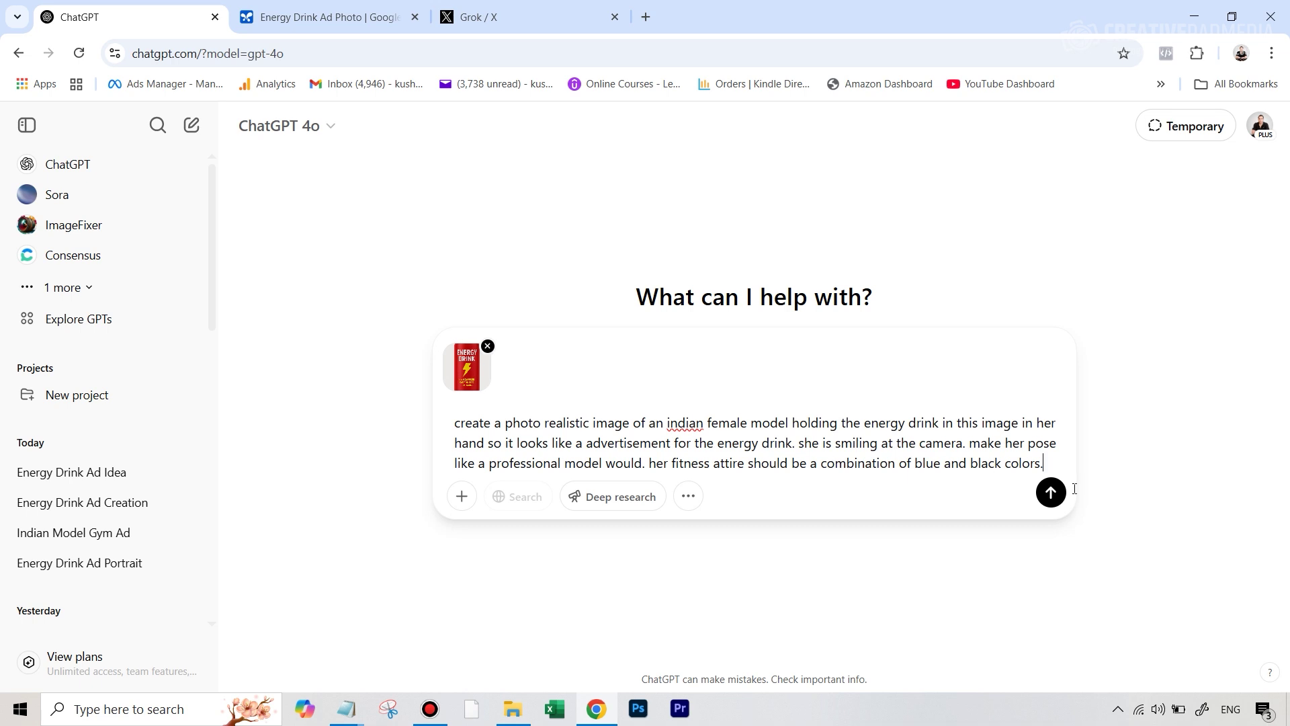
click(1051, 492)
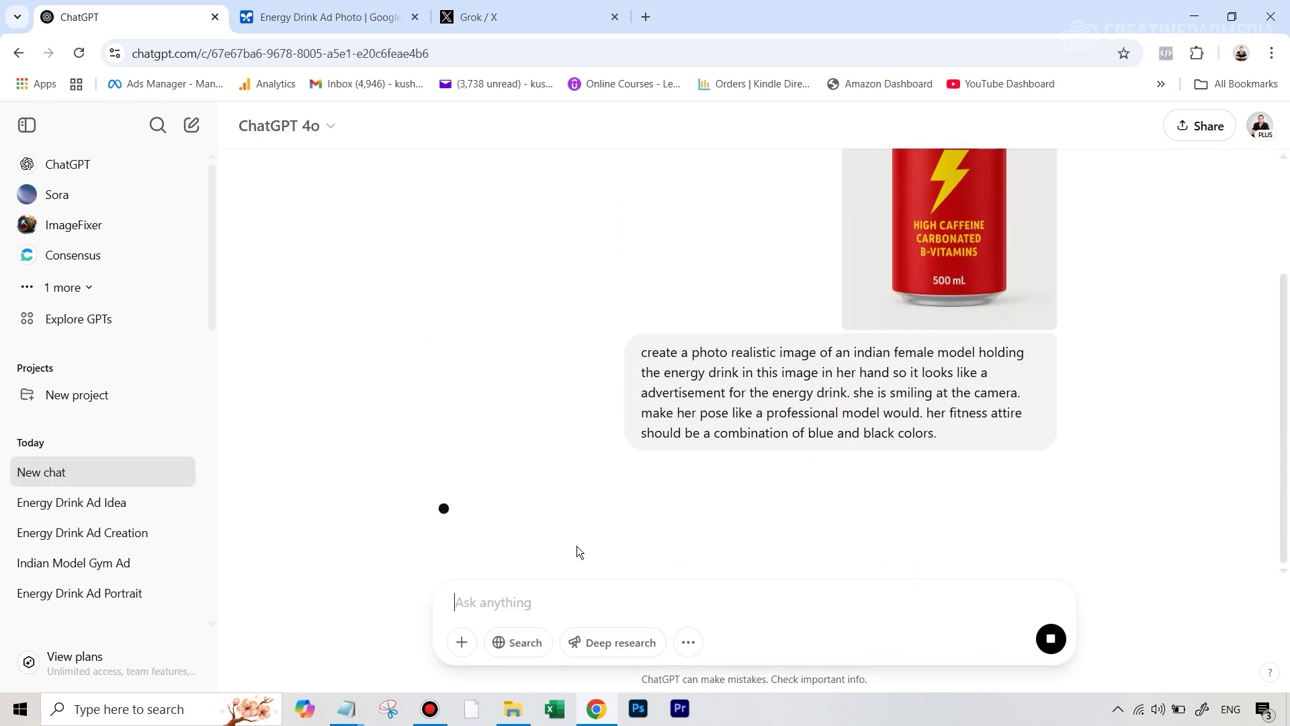
Review the image ChatGPT generates and compare its can label with the original can and the prompt in the conversation.
scroll(1049, 381, down, 4)
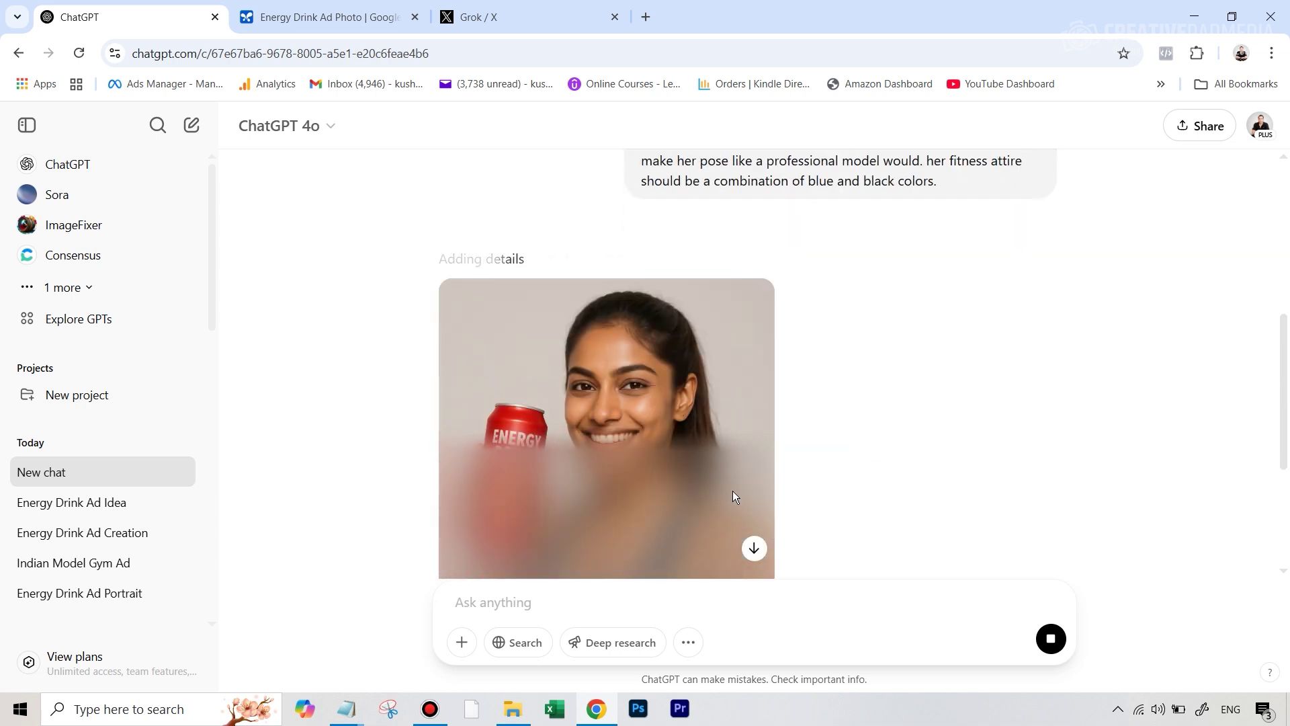
scroll(868, 405, down, 1)
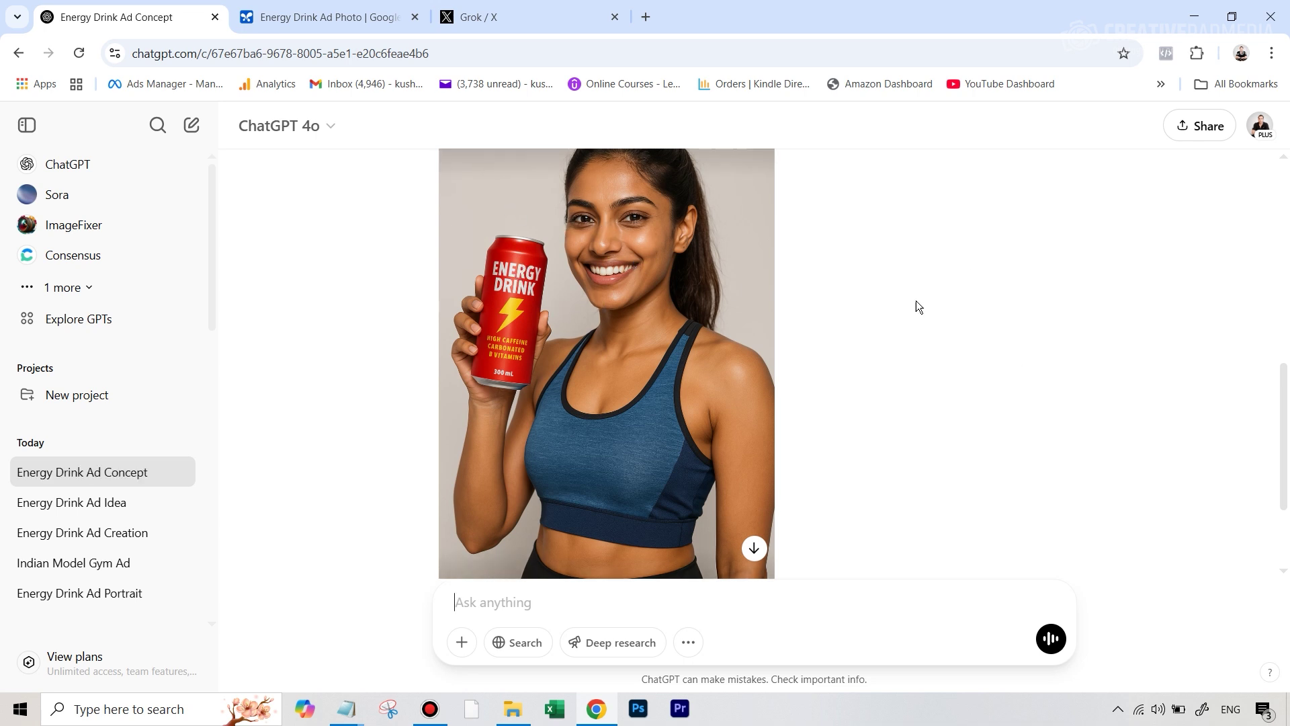
scroll(961, 287, up, 8)
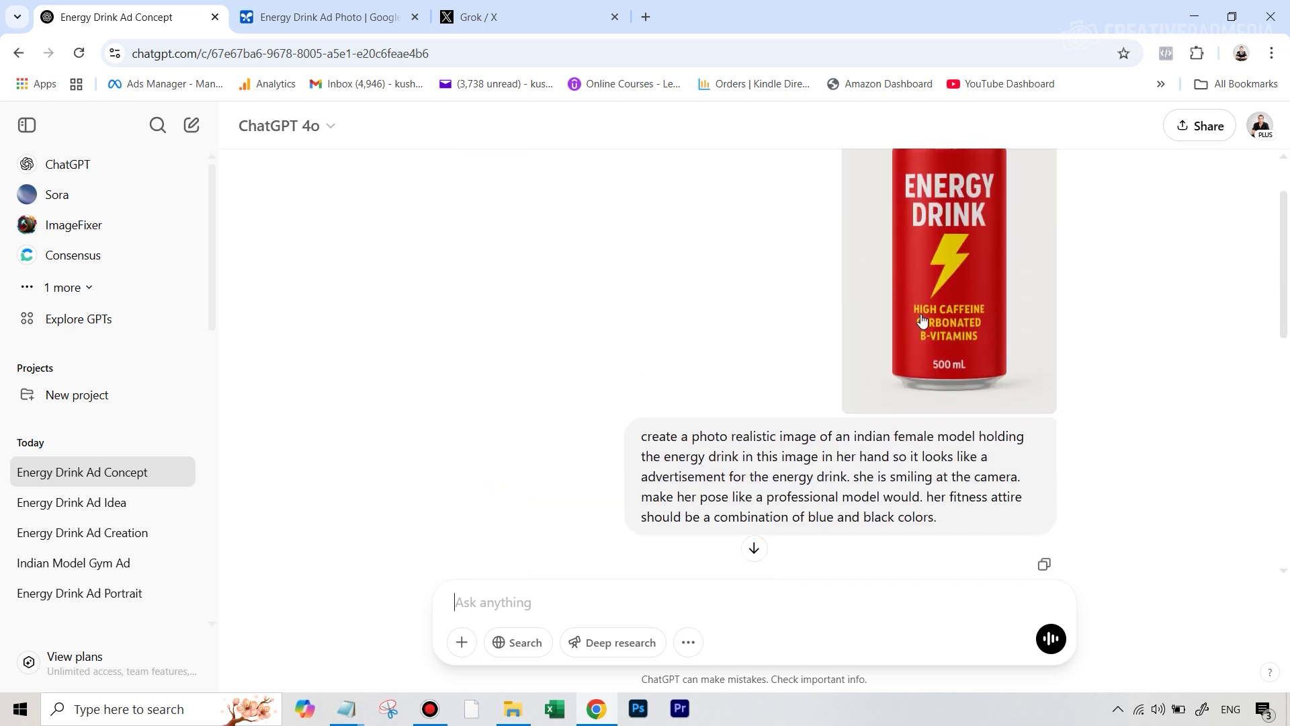
scroll(958, 269, down, 3)
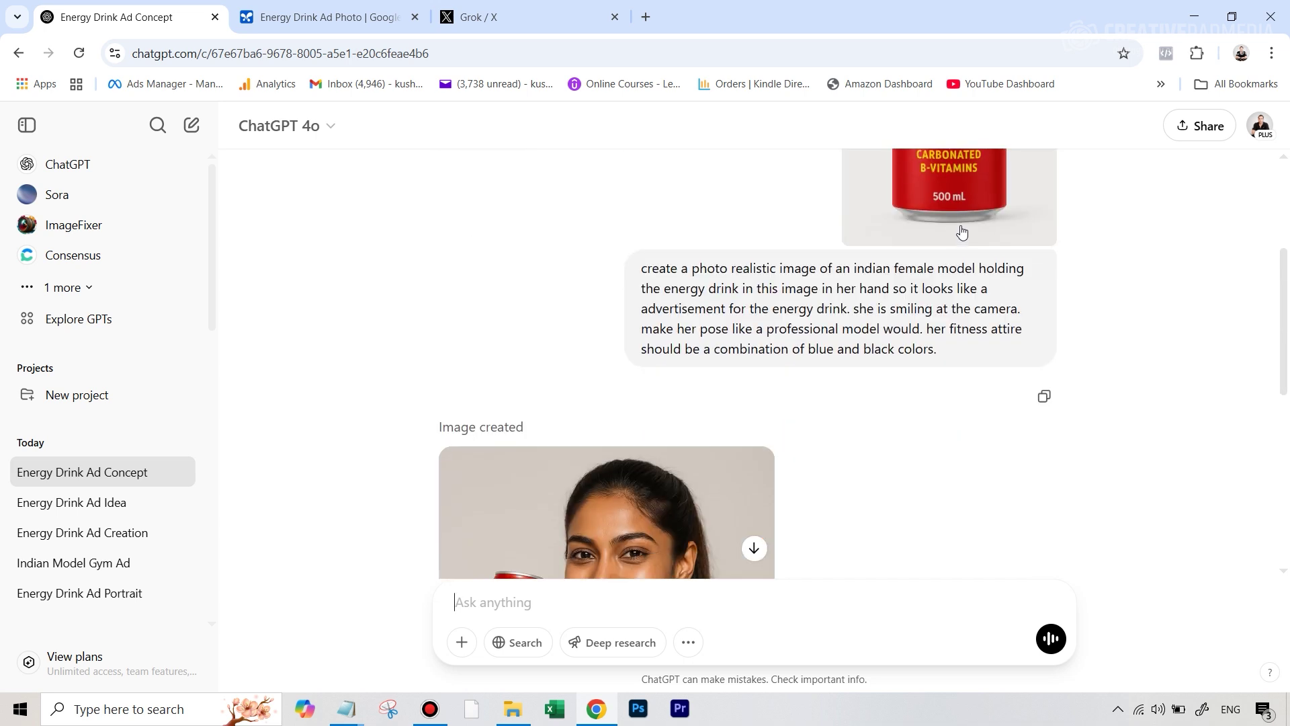
scroll(573, 428, down, 4)
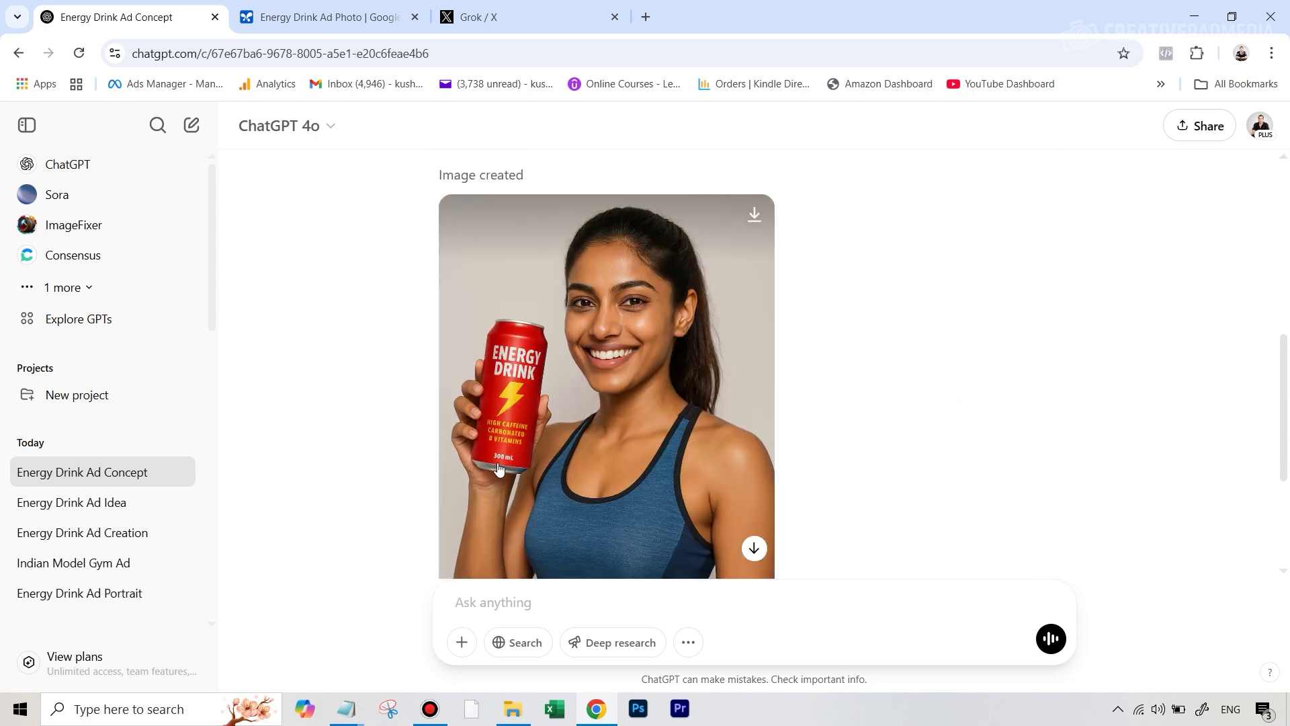
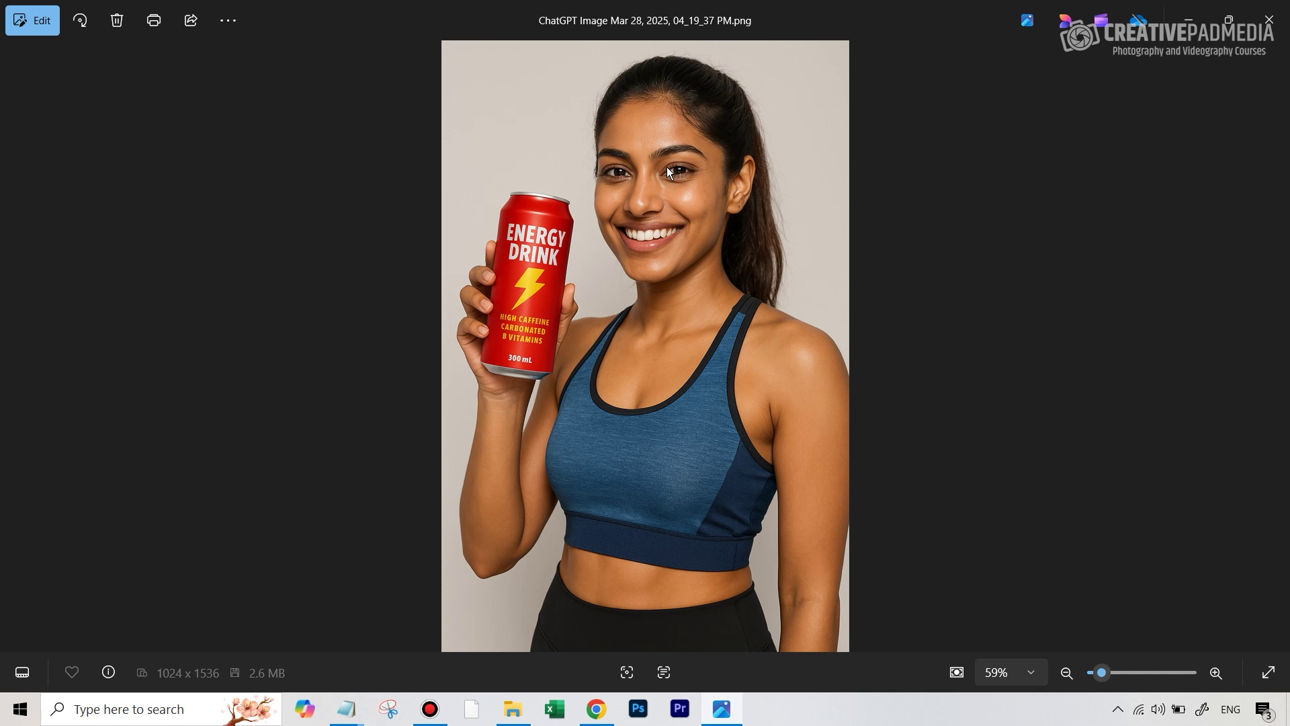
Inspect the downloaded ChatGPT image up close in the image viewer, checking the model's face, skin, hair, fingers and the can's label.
scroll(706, 175, up, 5)
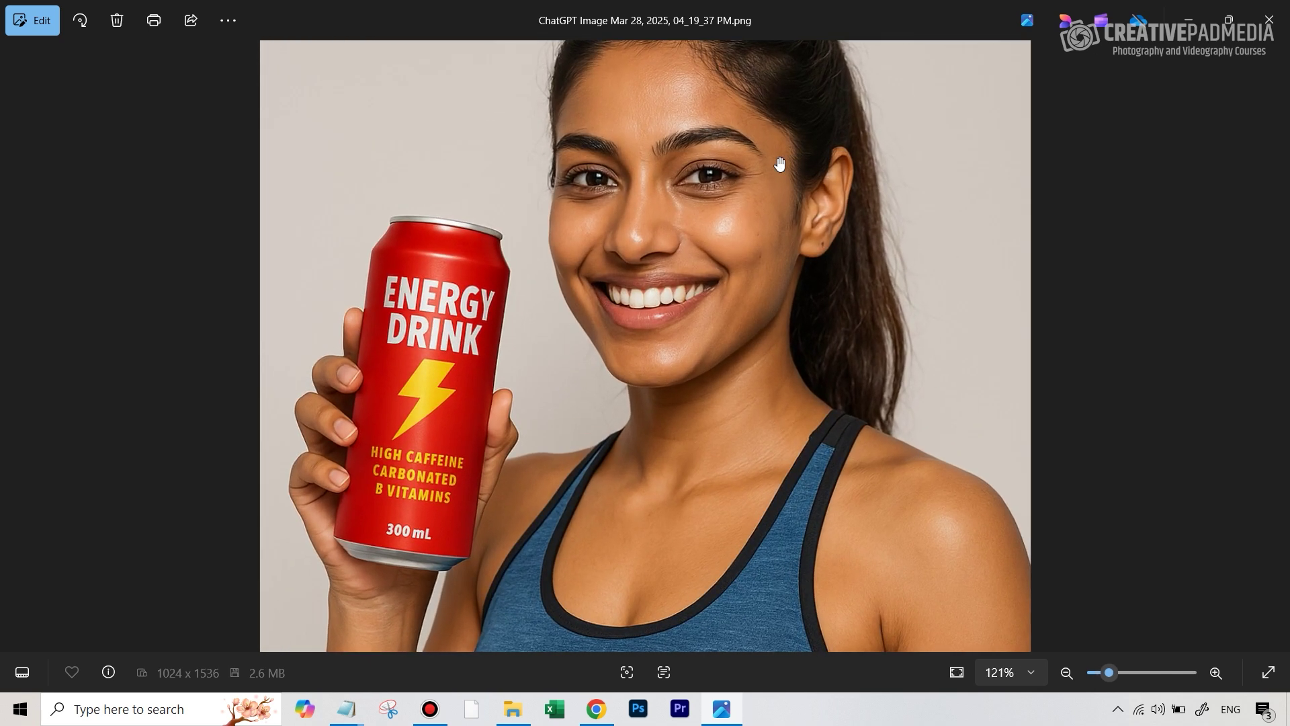
scroll(779, 164, up, 1)
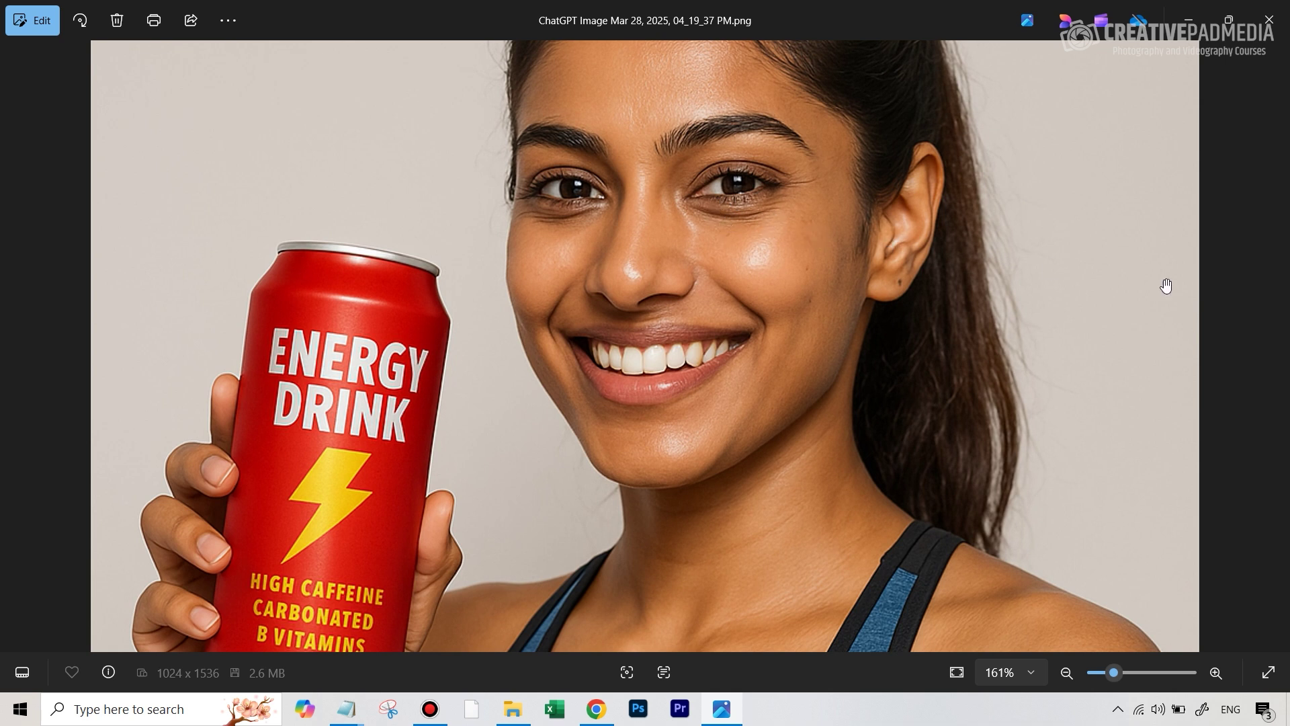
scroll(625, 406, down, 2)
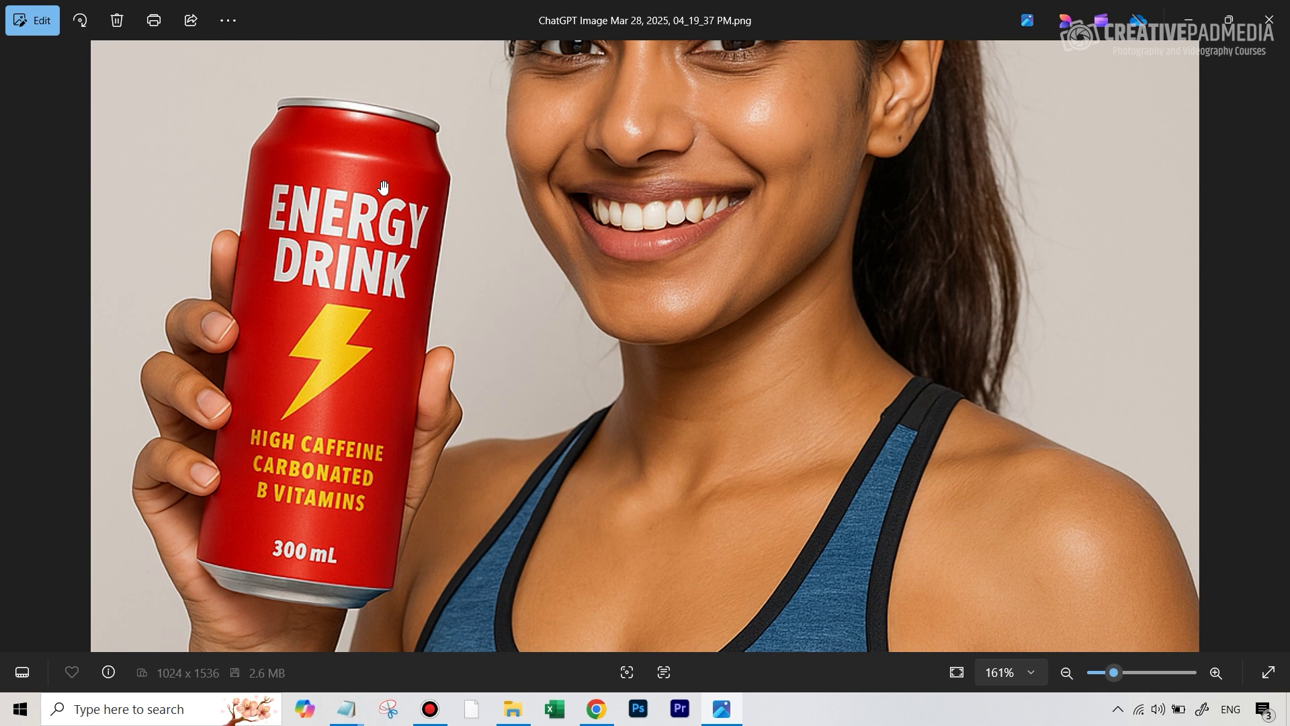
scroll(384, 187, down, 2)
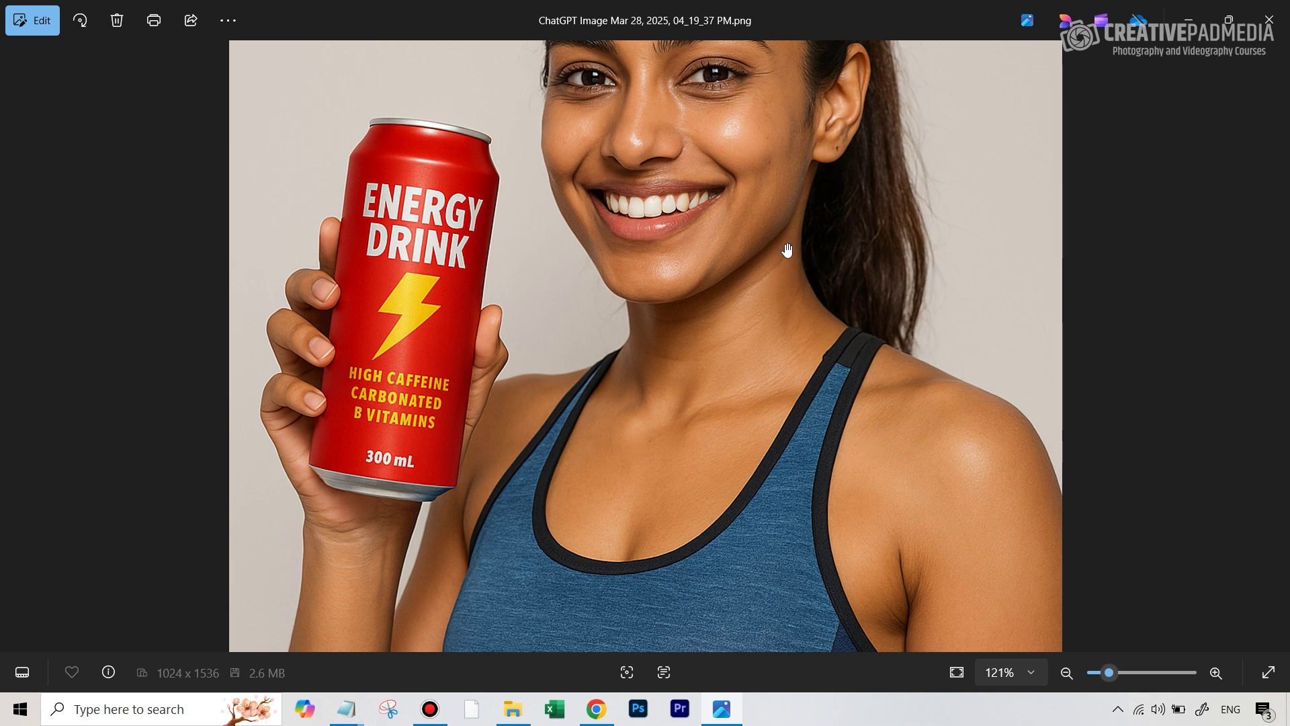
scroll(952, 374, up, 2)
scroll(849, 202, down, 2)
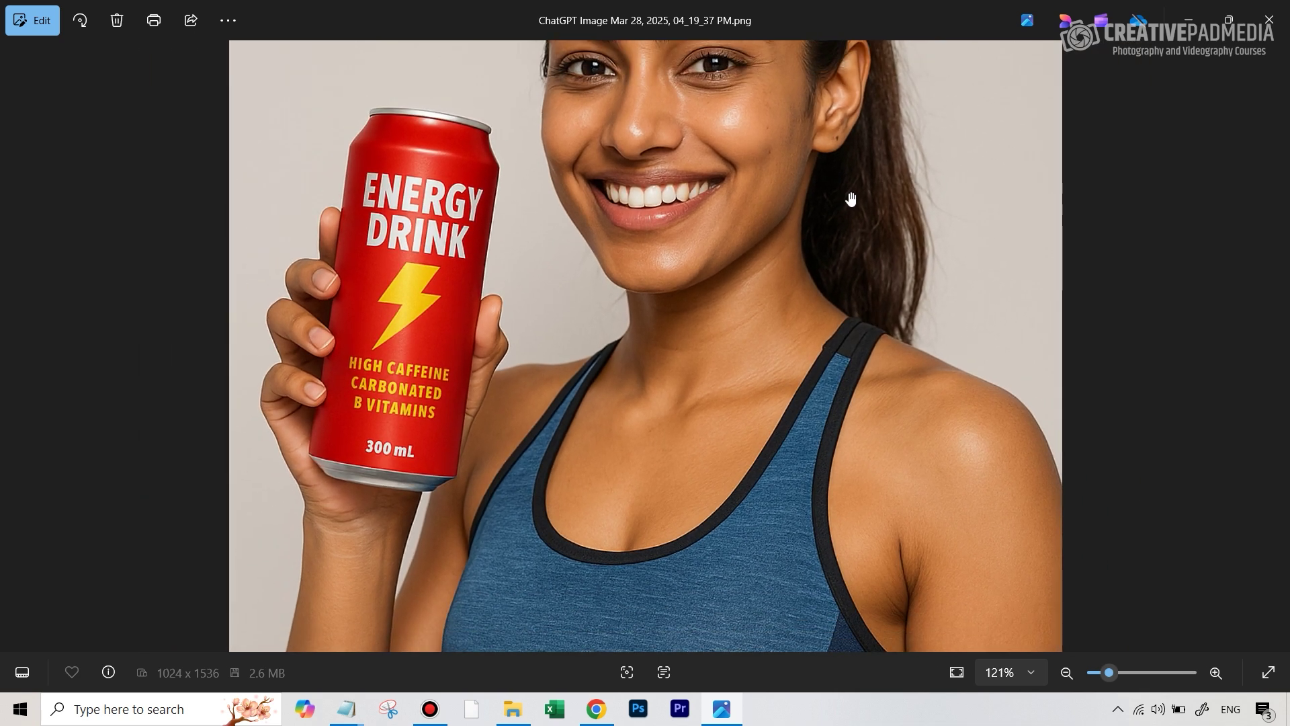
drag(850, 201, 855, 277)
scroll(848, 276, down, 1)
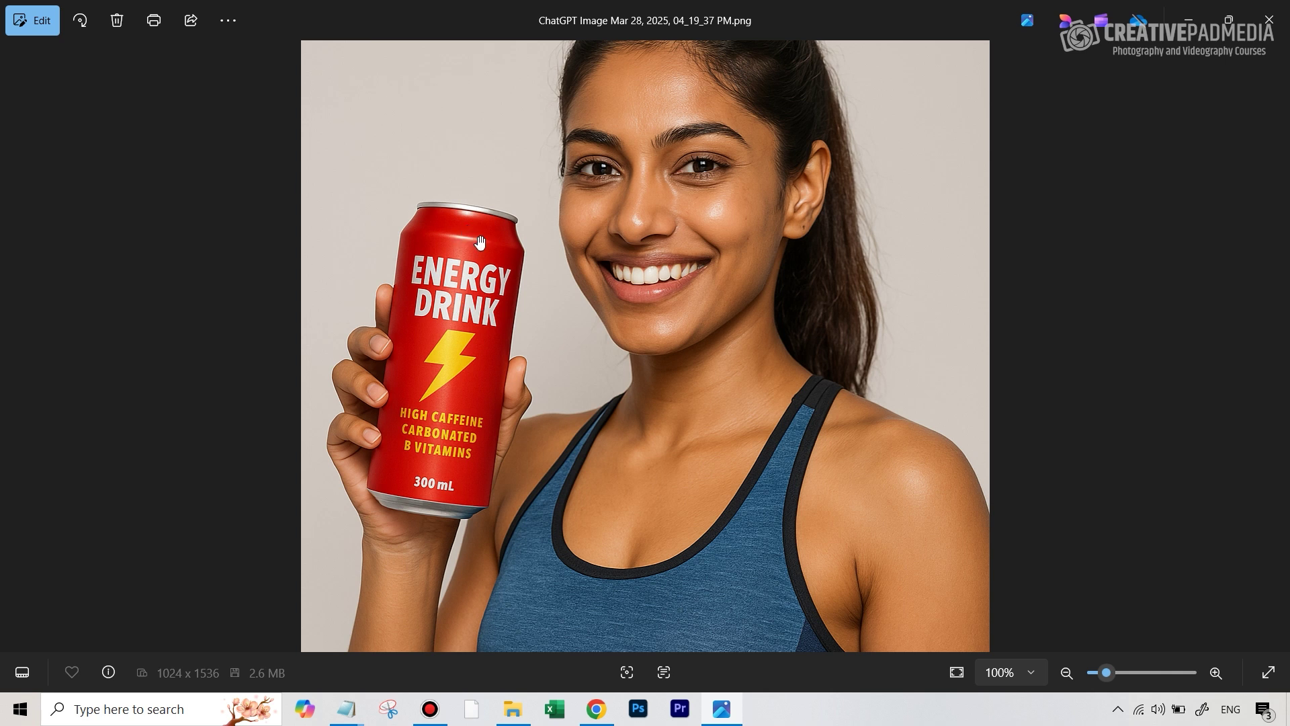
View the whole ChatGPT image in the image viewer, return to the original can in the ChatGPT conversation, and check which model is selected.
scroll(743, 256, down, 3)
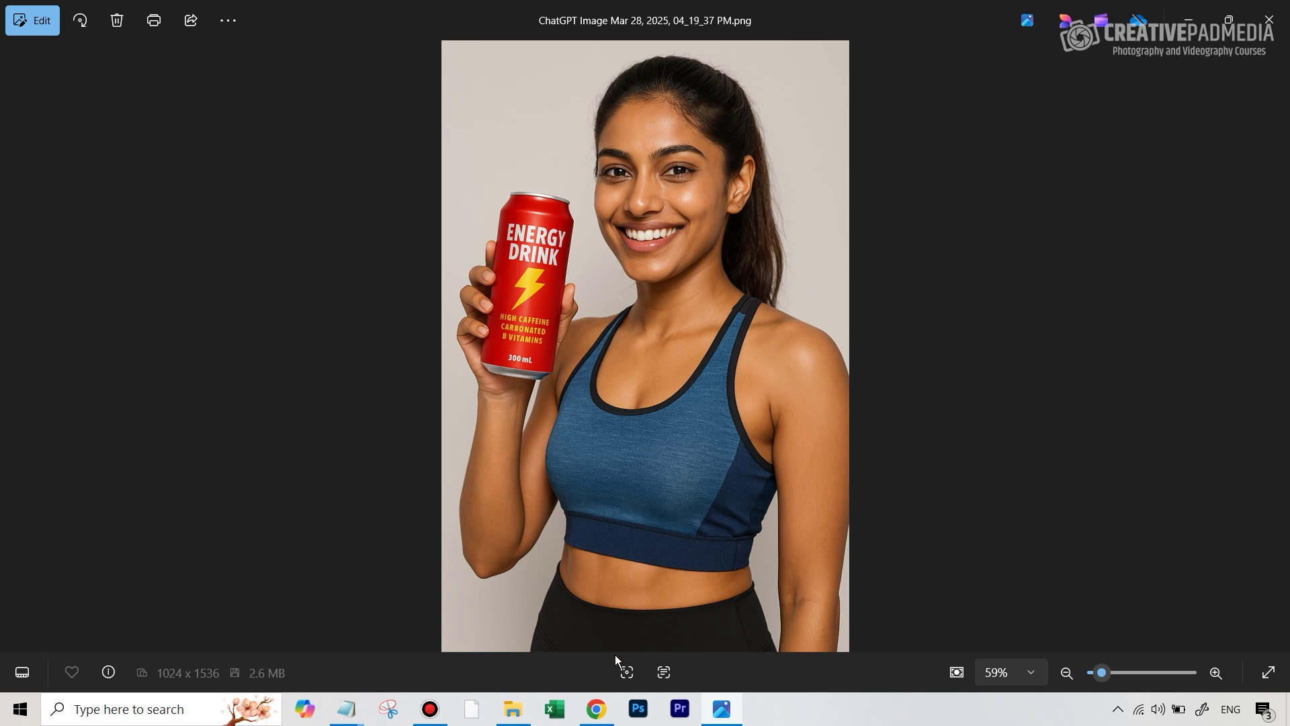
click(604, 719)
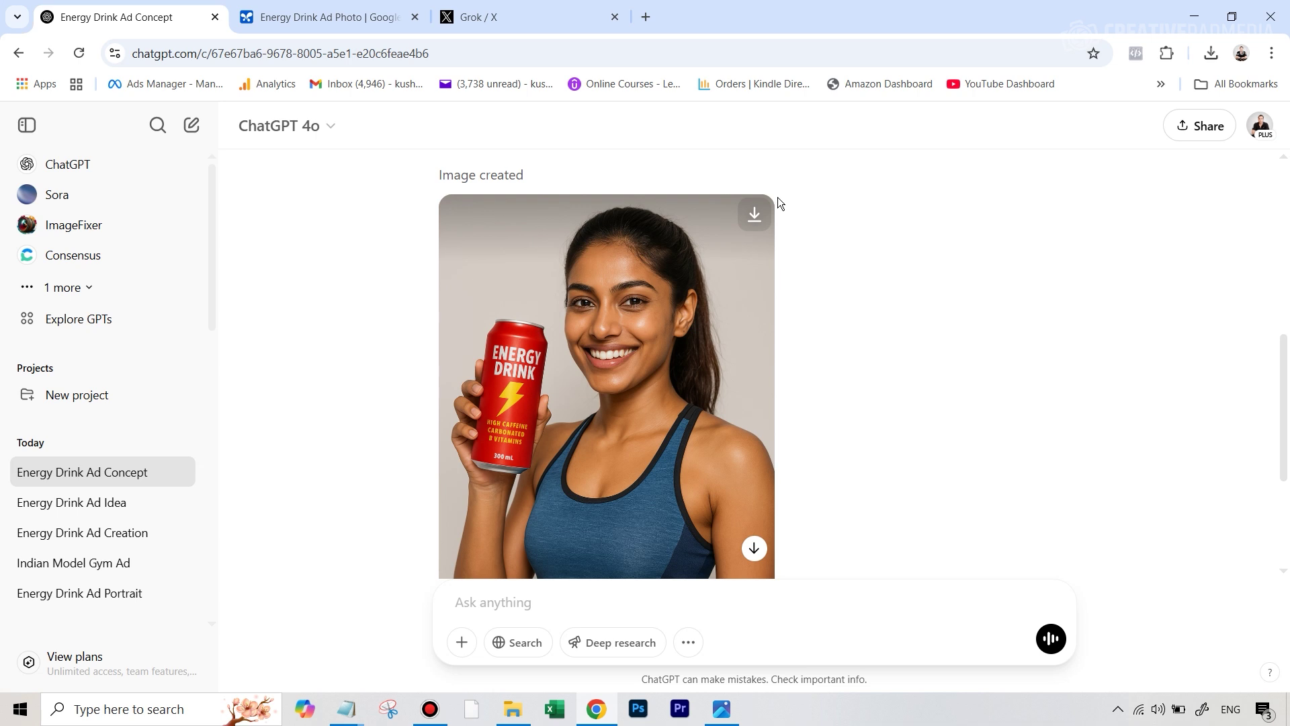
scroll(778, 202, up, 7)
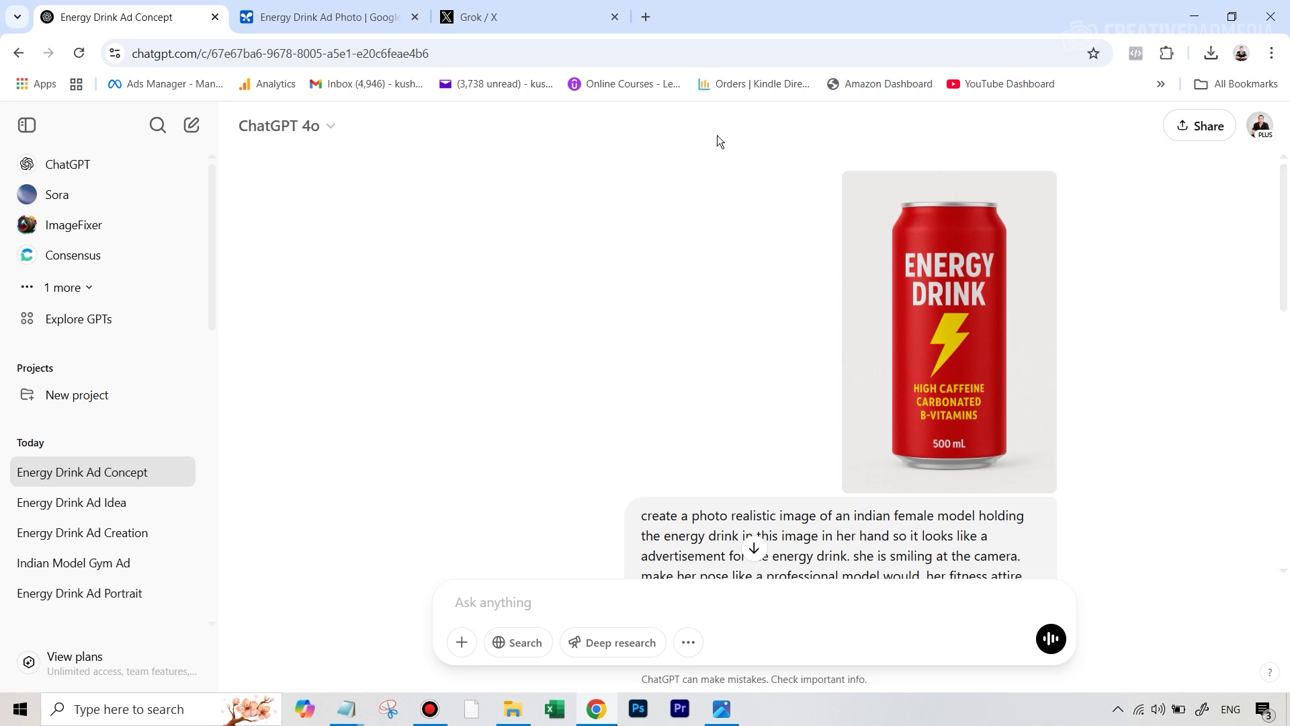
click(327, 133)
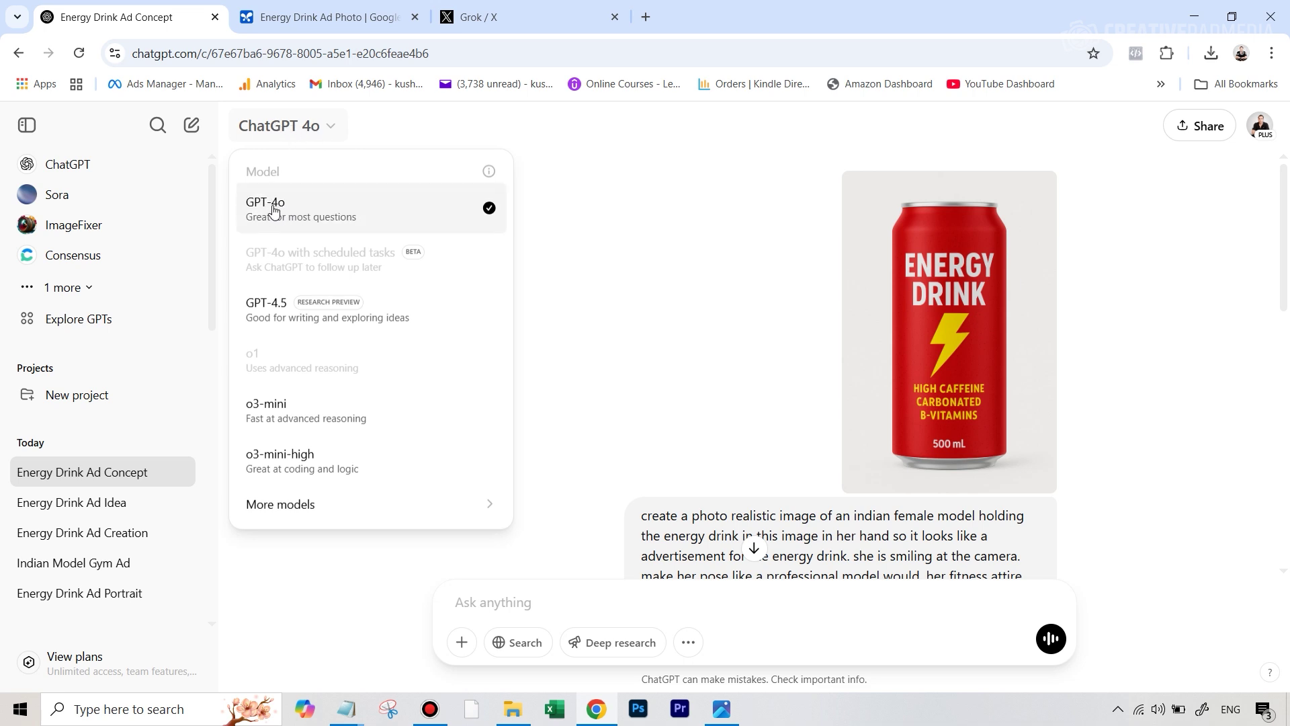
click(618, 116)
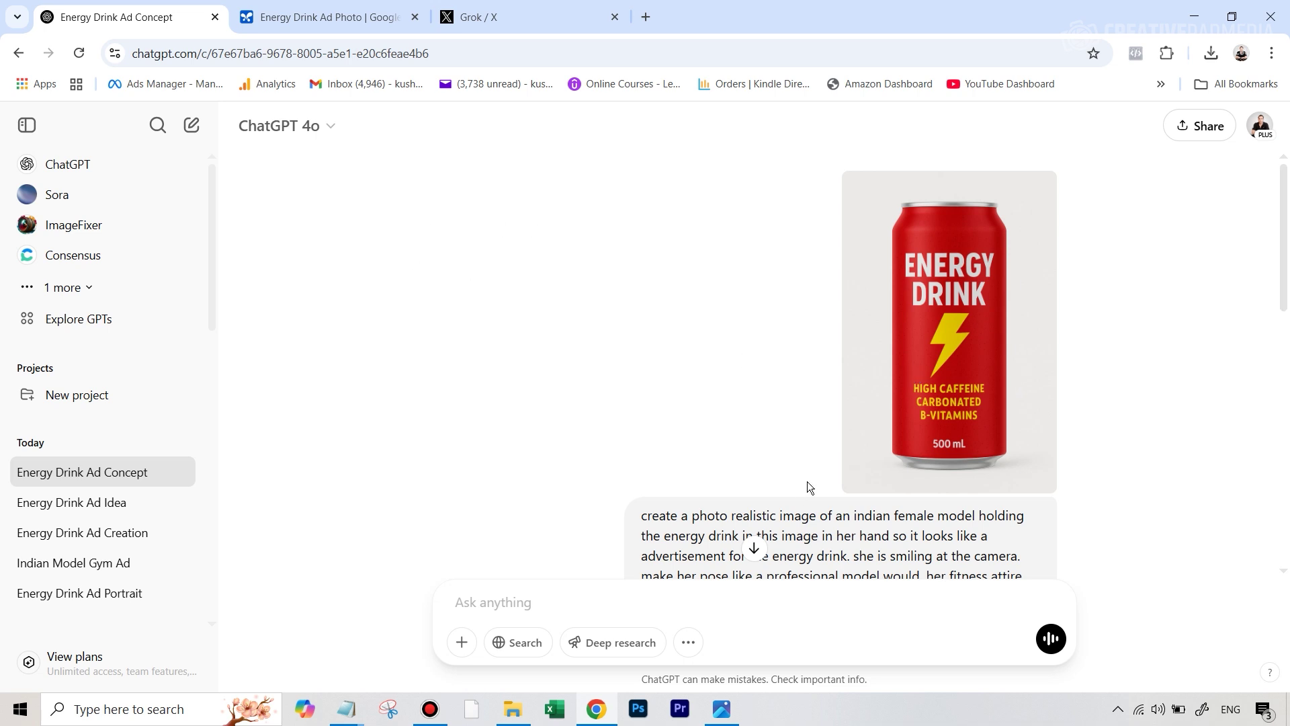
Review the prompt, view the image in yesterday's energy drink advertisement conversation, and return to the Energy Drink Ad Concept conversation.
scroll(922, 373, down, 1)
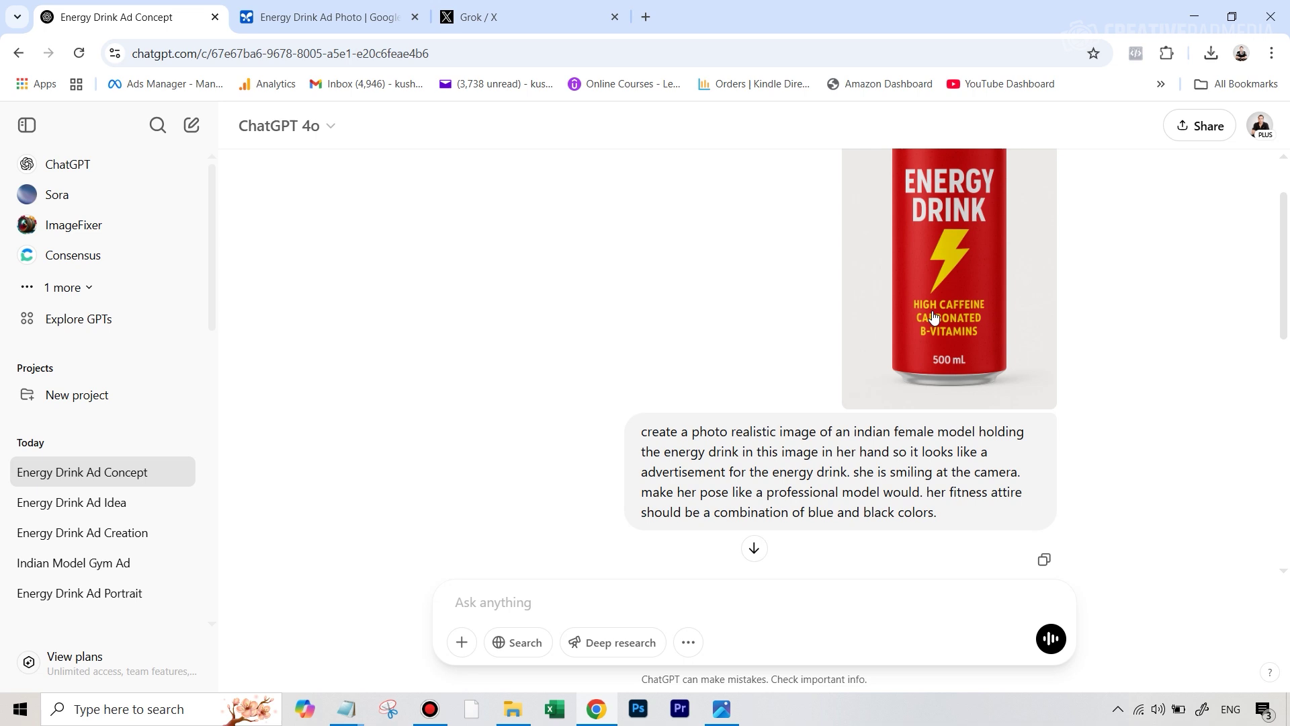
scroll(913, 360, down, 6)
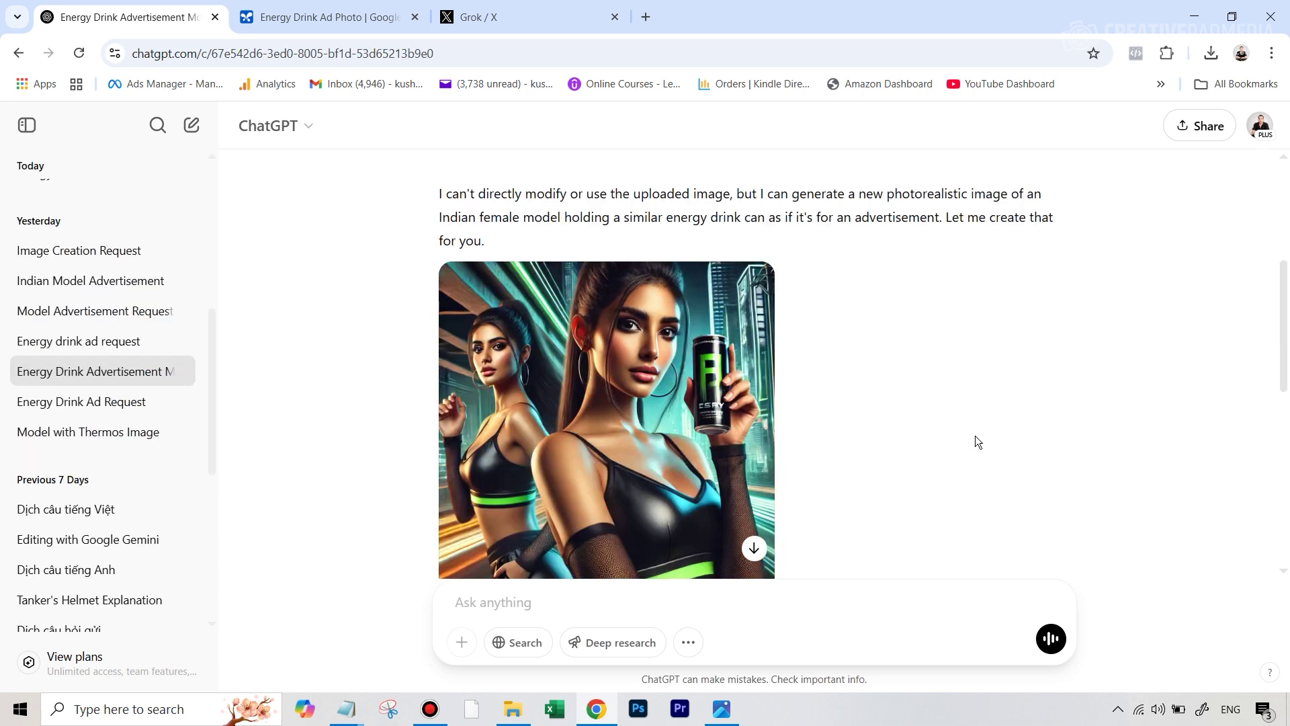
scroll(978, 442, down, 1)
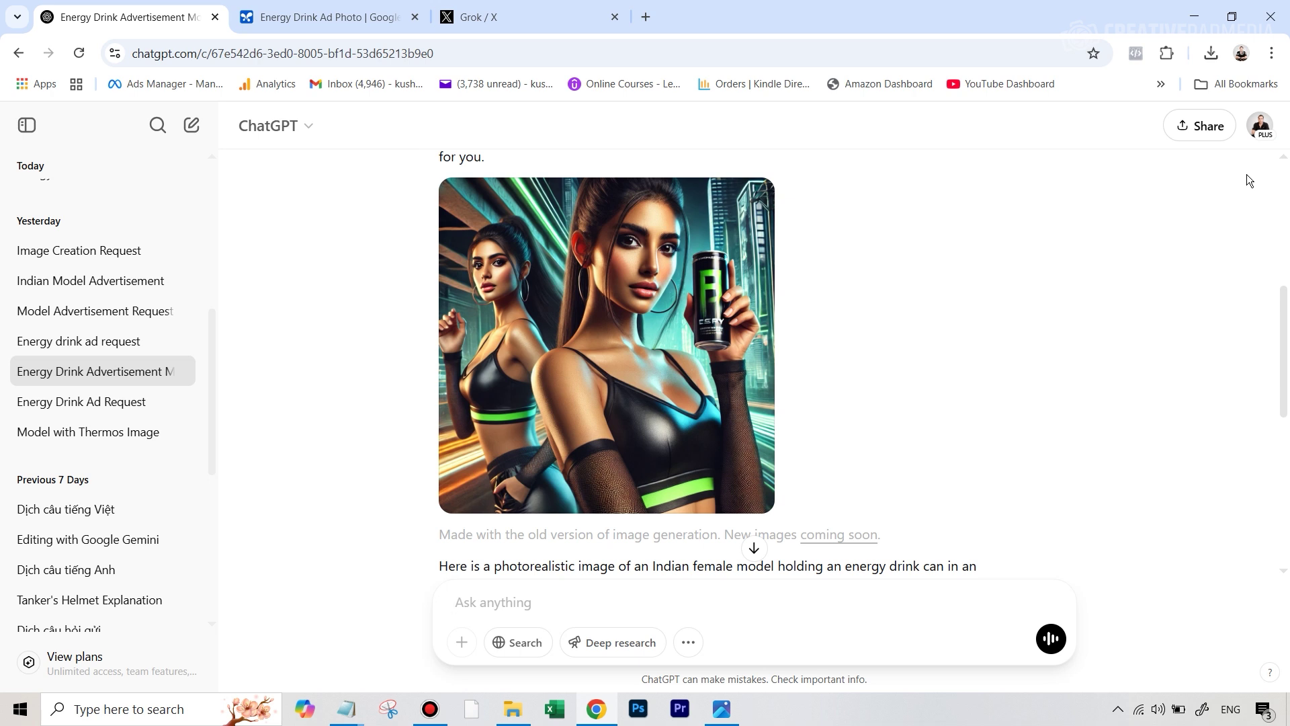
key(alt+Left)
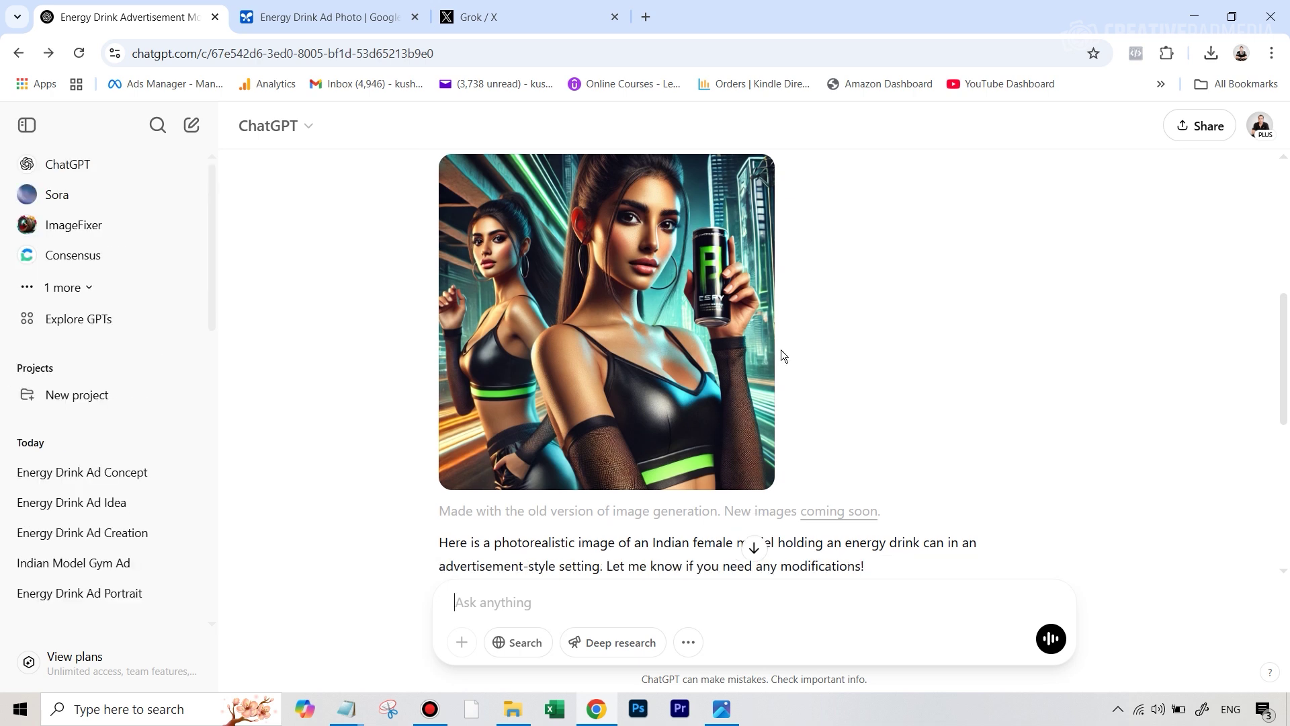
click(86, 471)
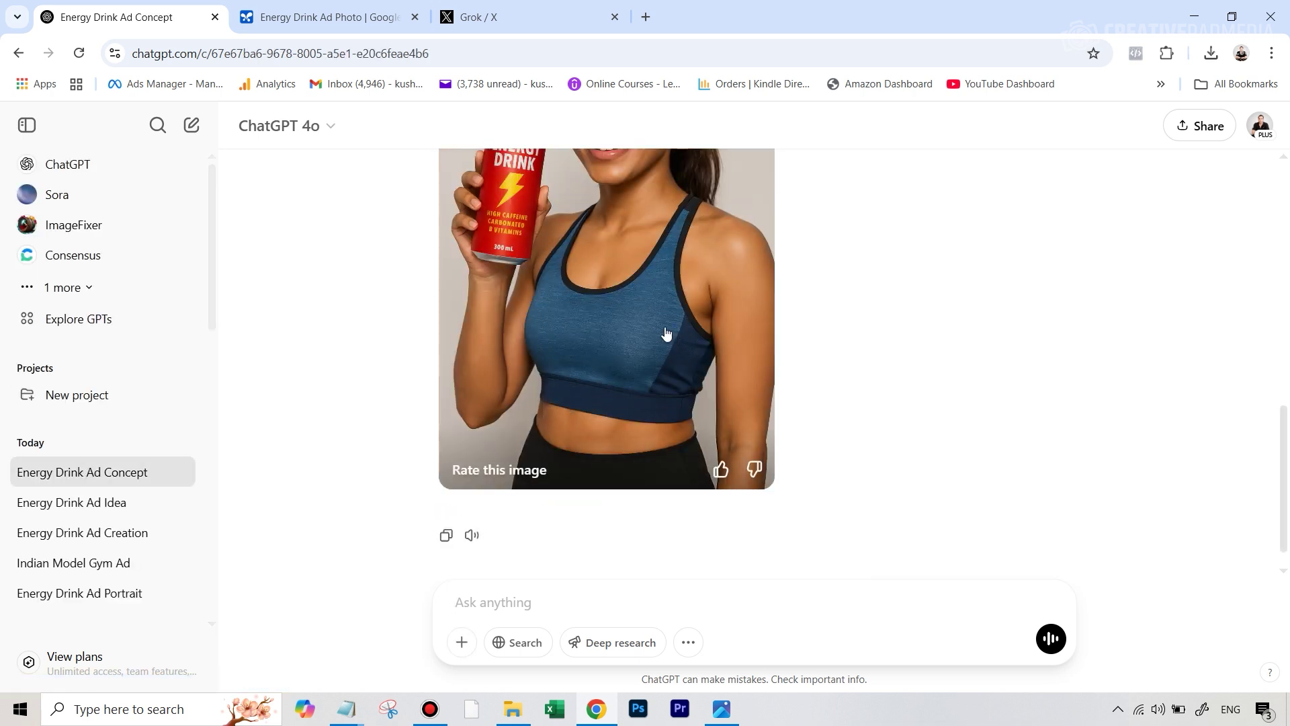
Compare the ChatGPT image with the Google AI Studio and Grok results, checking the model and can label in each, and return to ChatGPT.
scroll(666, 334, up, 1)
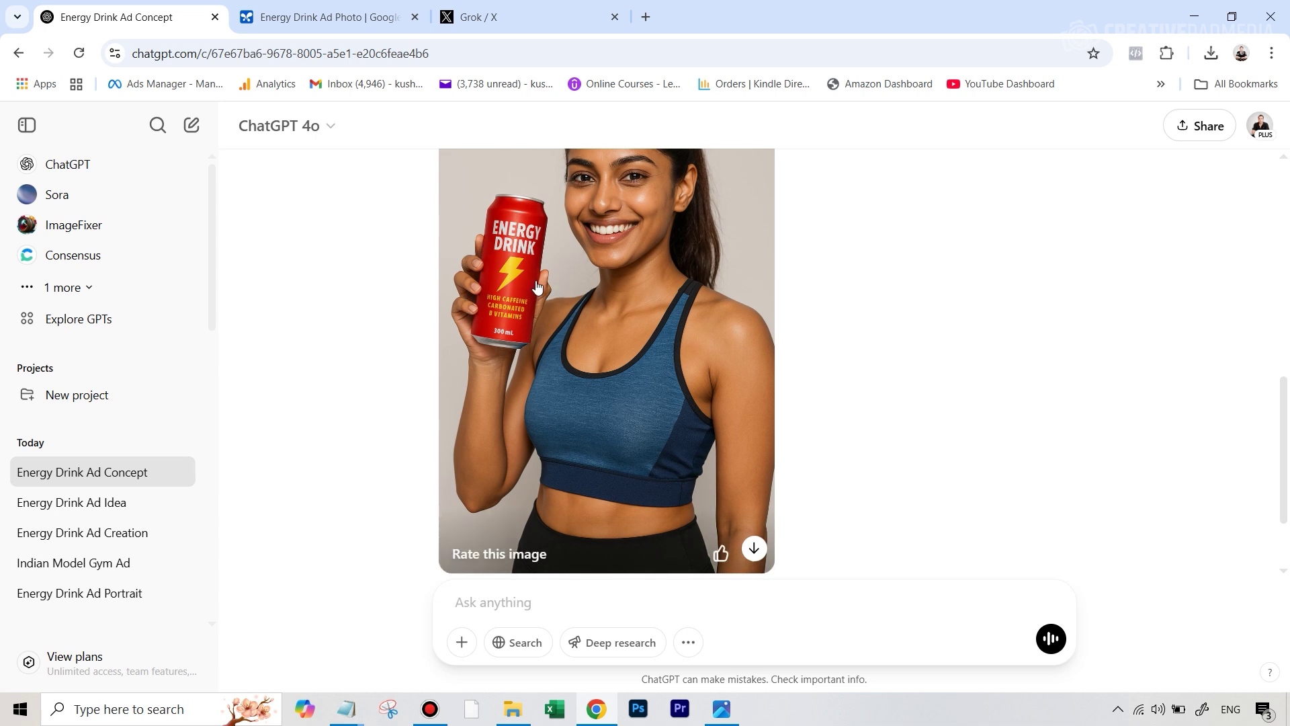
click(345, 30)
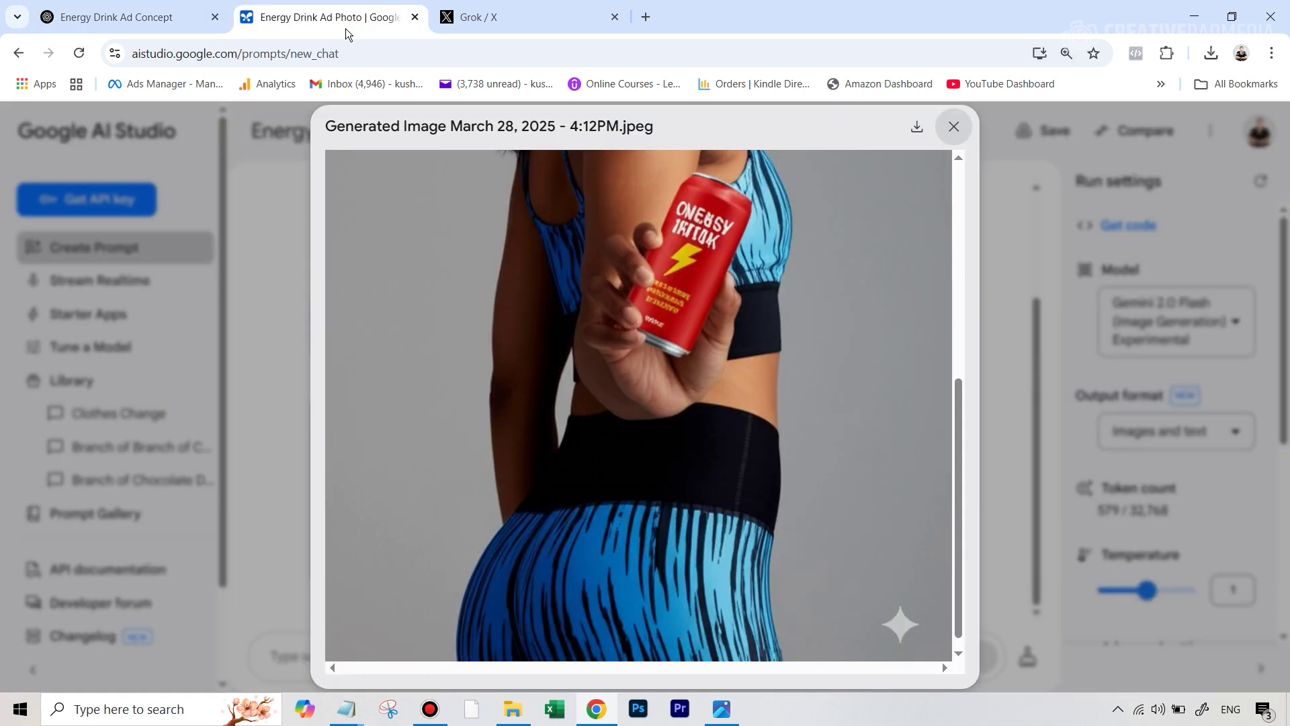
scroll(651, 278, up, 5)
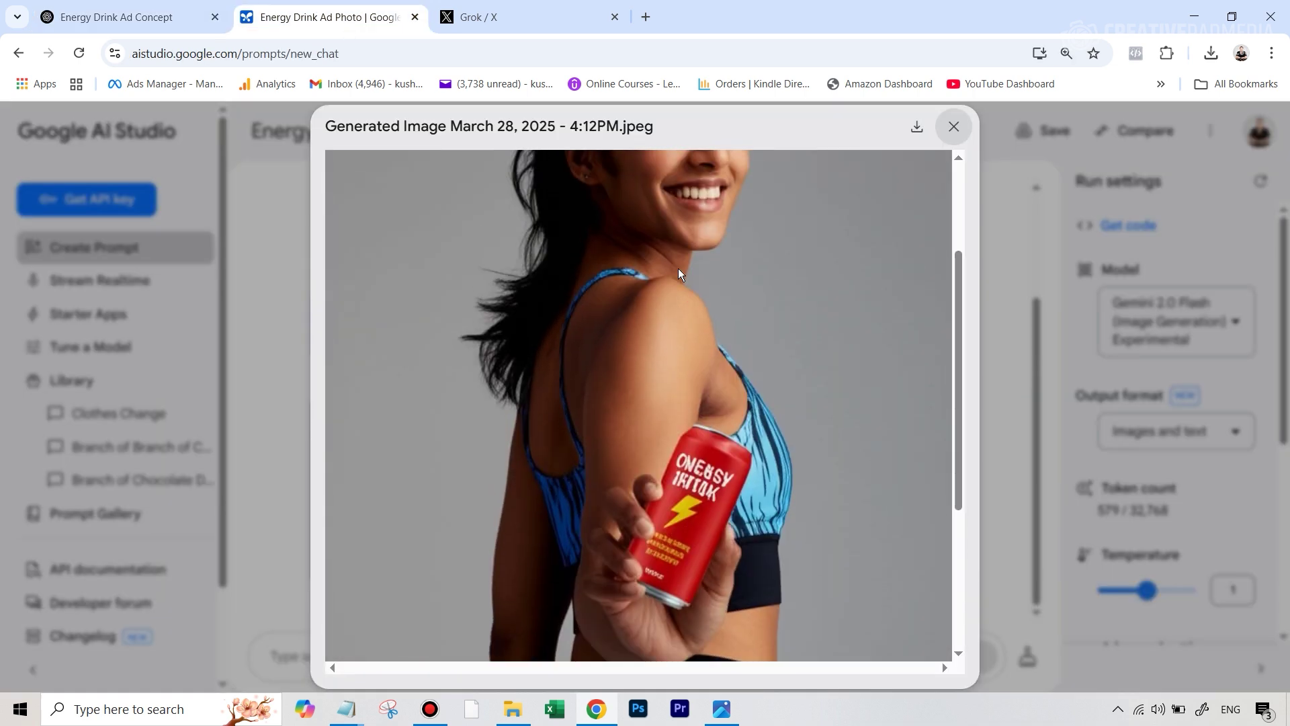
scroll(633, 306, down, 5)
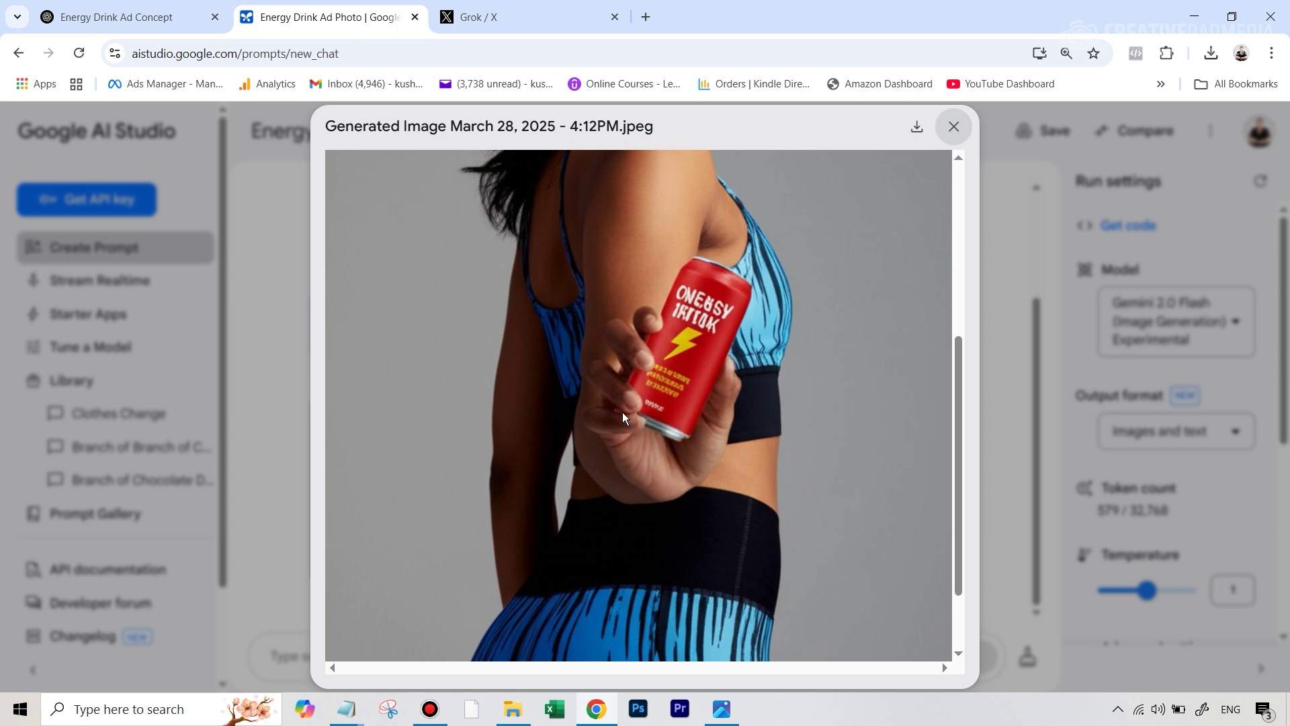
click(575, 20)
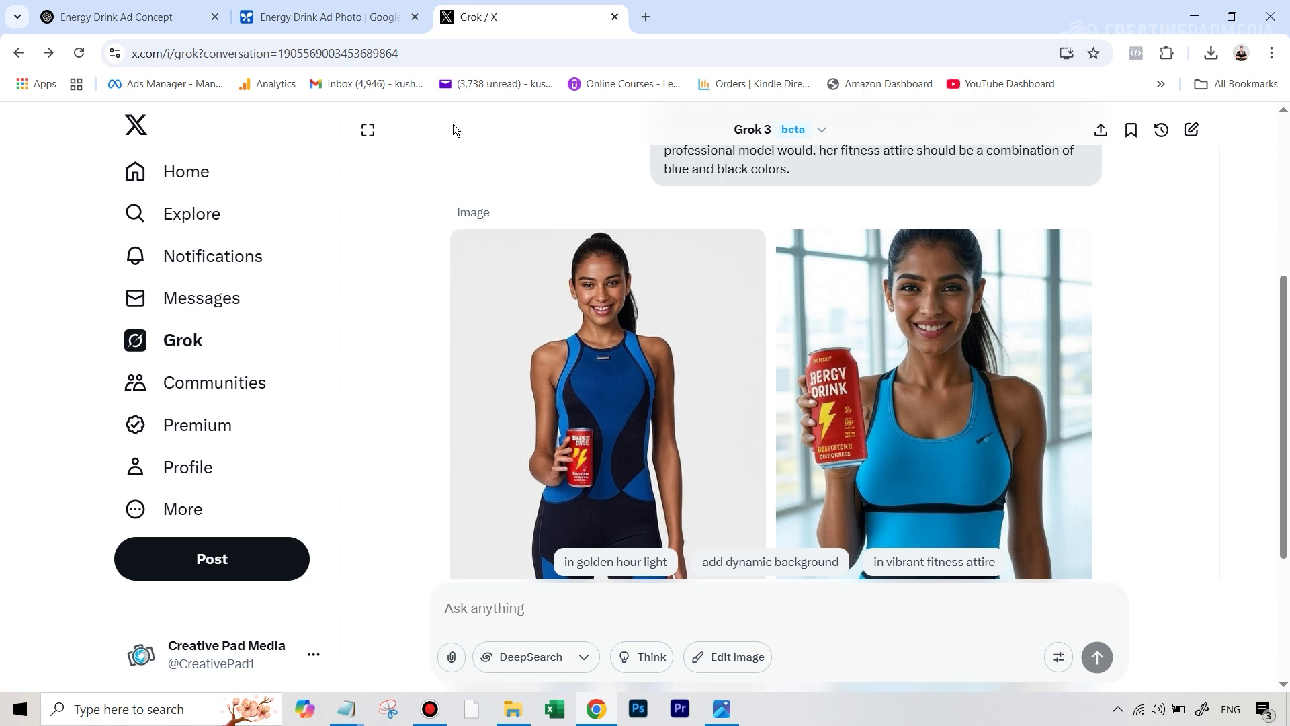
click(100, 17)
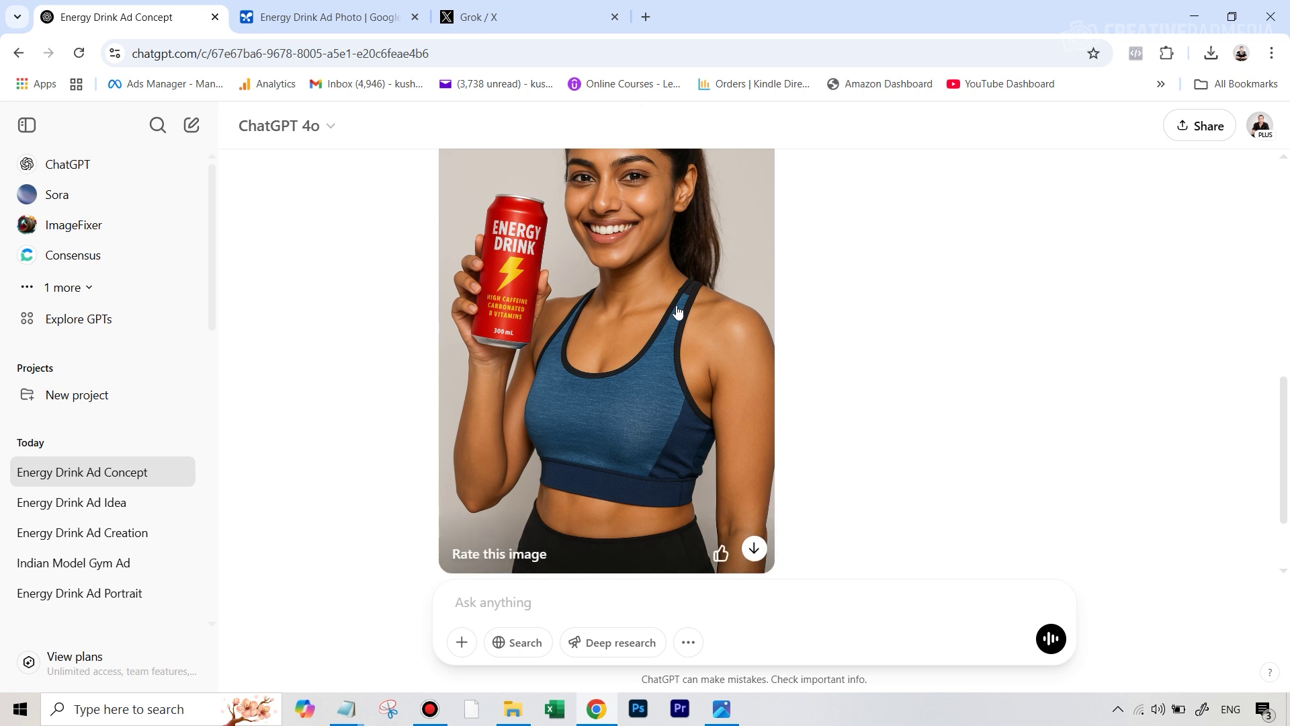
Review the generated image's can size and send ChatGPT the follow-up request "make the can smaller".
scroll(1030, 461, down, 2)
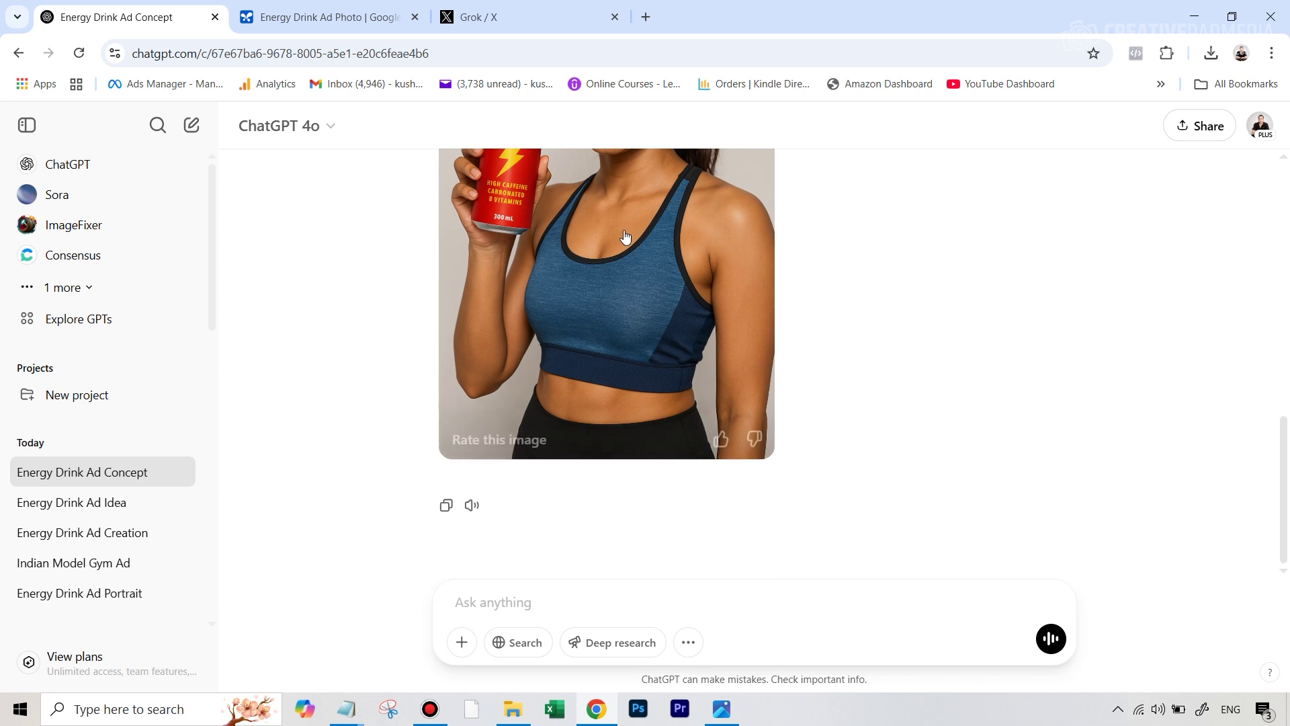
scroll(570, 280, up, 3)
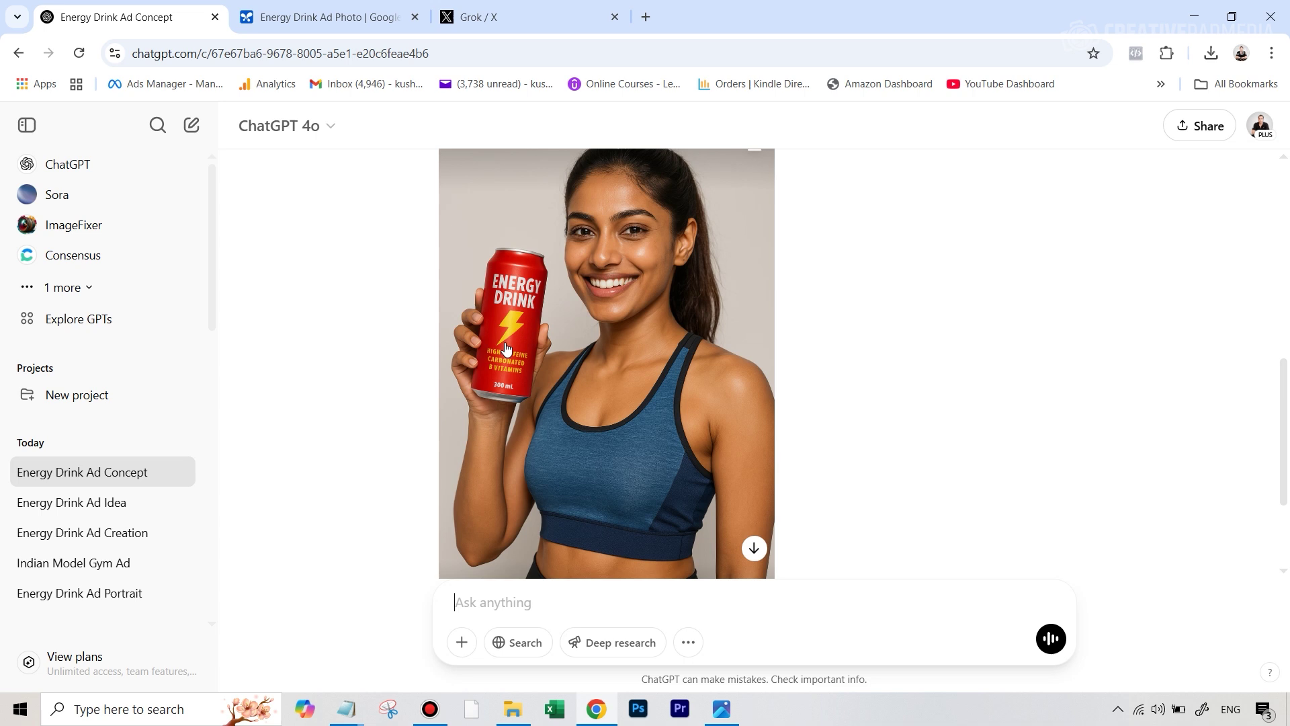
scroll(645, 457, down, 3)
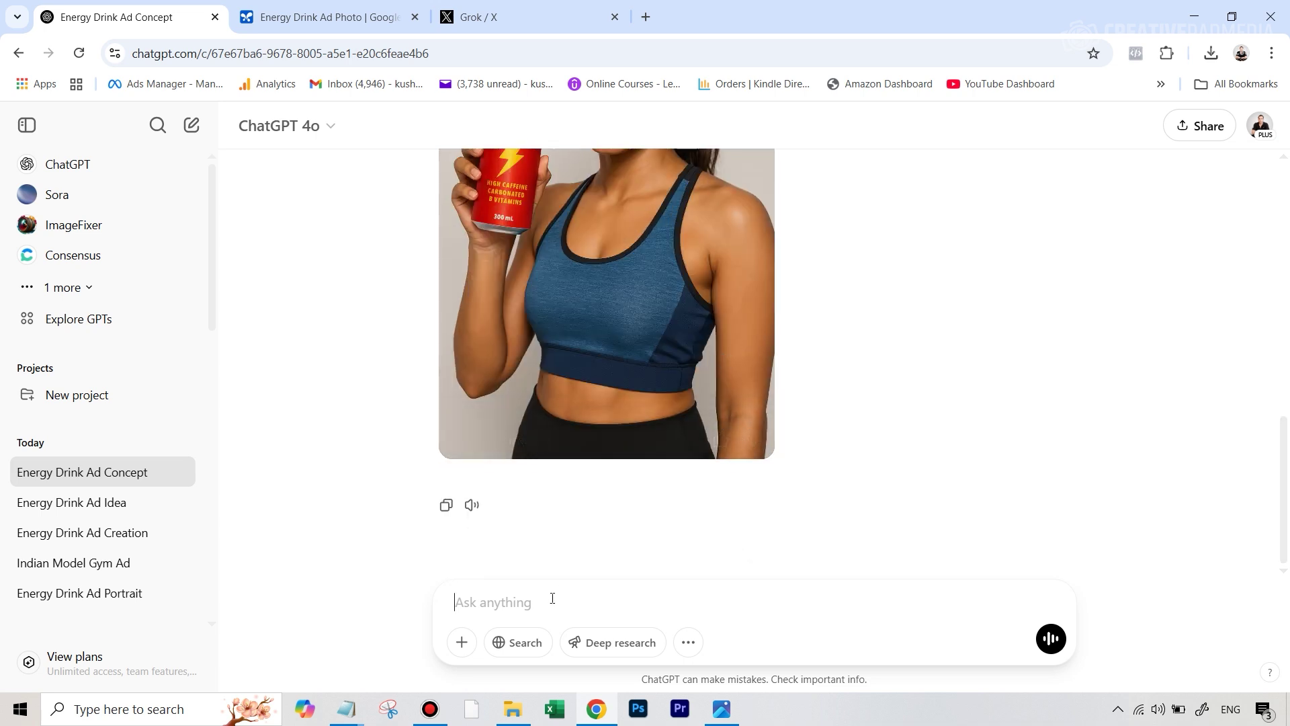
text(make the can smaller)
click(1051, 638)
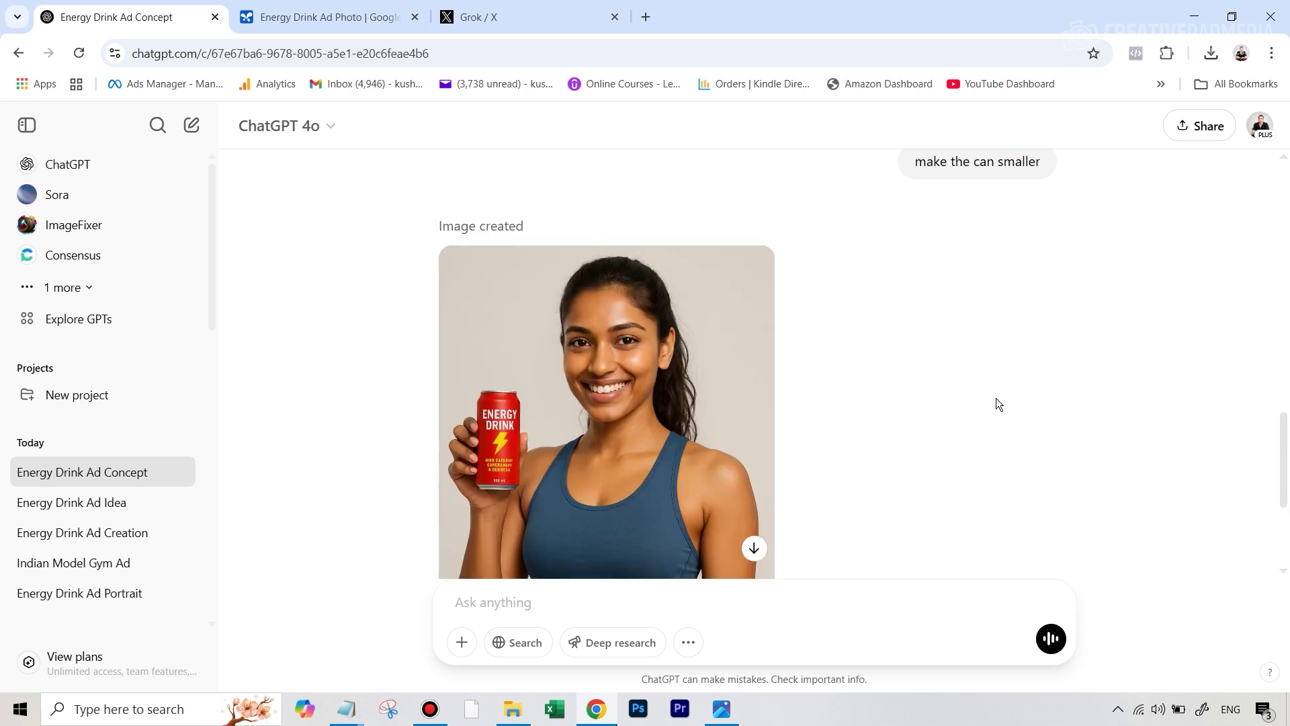
Compare the regenerated smaller-can image with the first ChatGPT image, checking the can's size and label, the model's face and her outfit.
scroll(989, 396, down, 3)
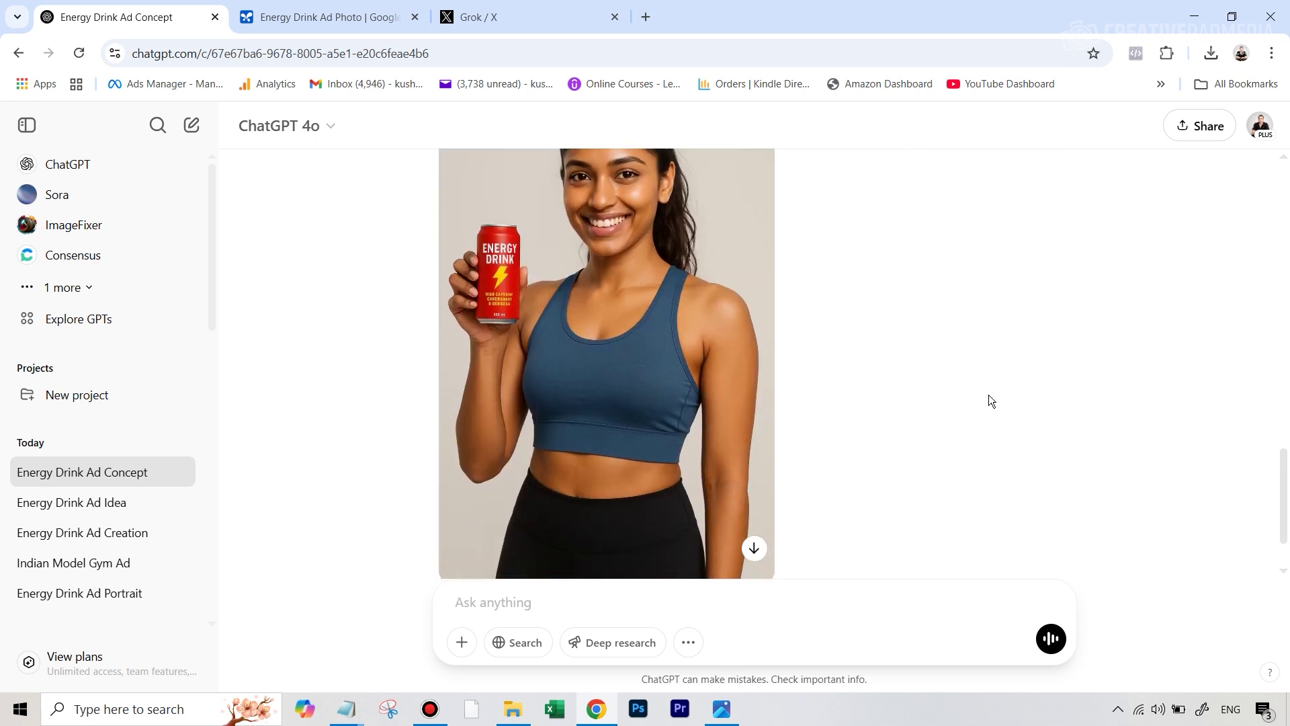
scroll(507, 241, up, 1)
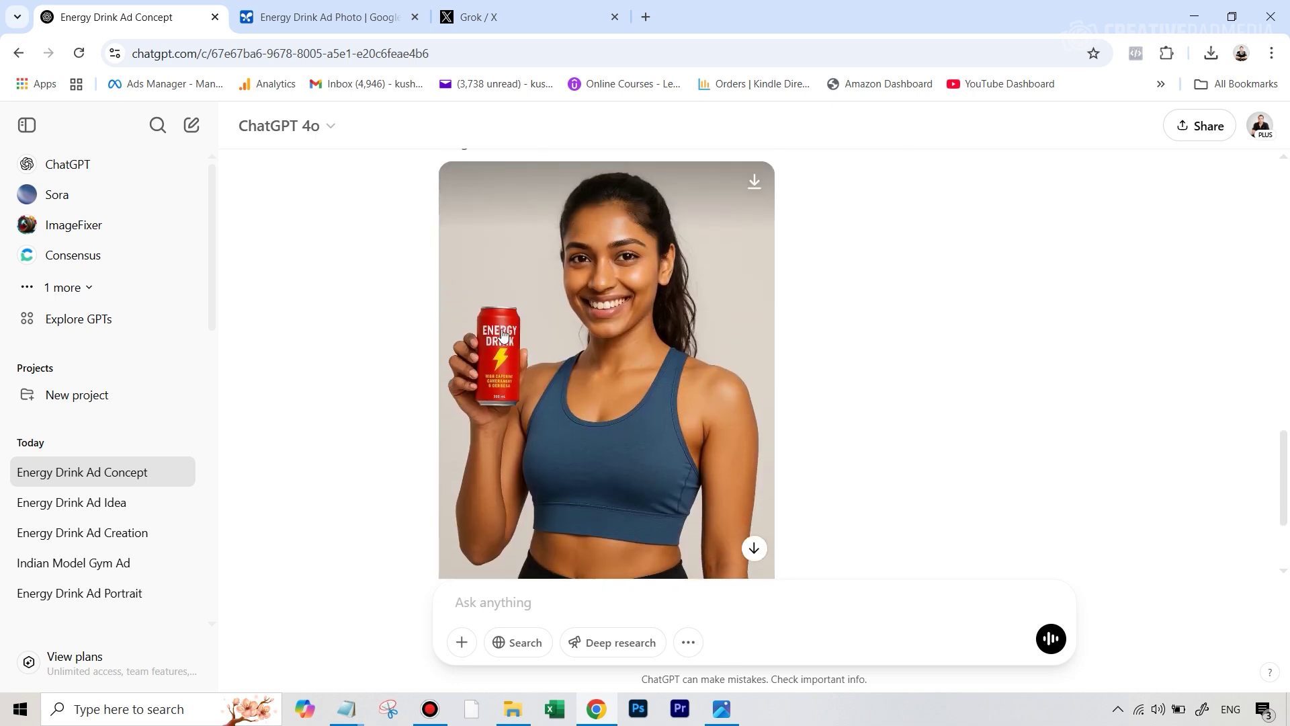
scroll(956, 316, up, 10)
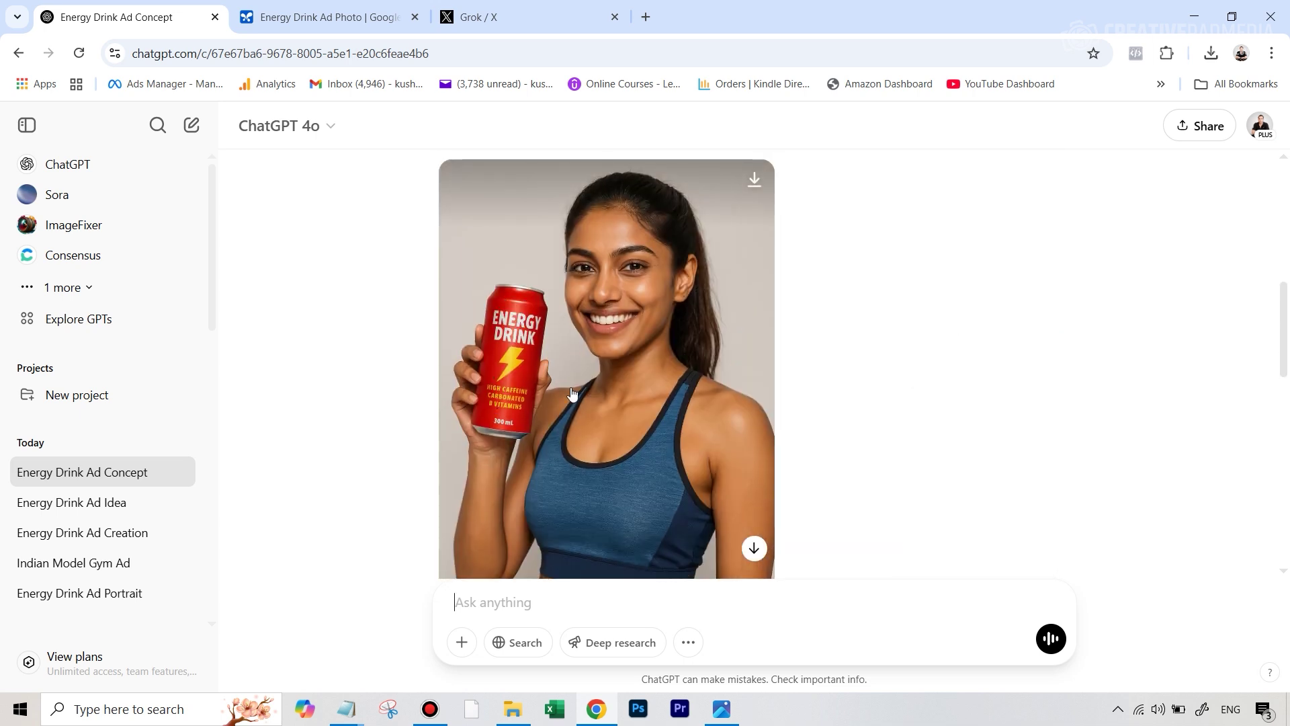
scroll(591, 350, down, 8)
scroll(609, 367, down, 2)
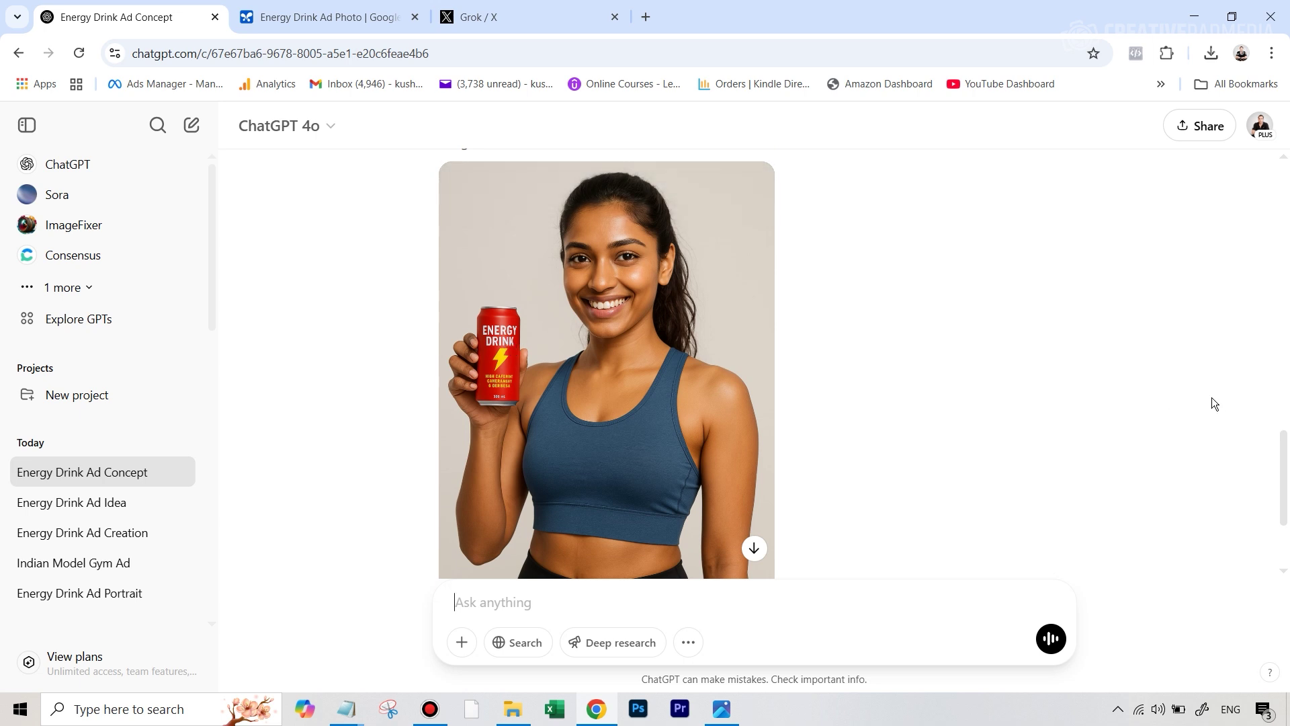
scroll(1110, 412, up, 1)
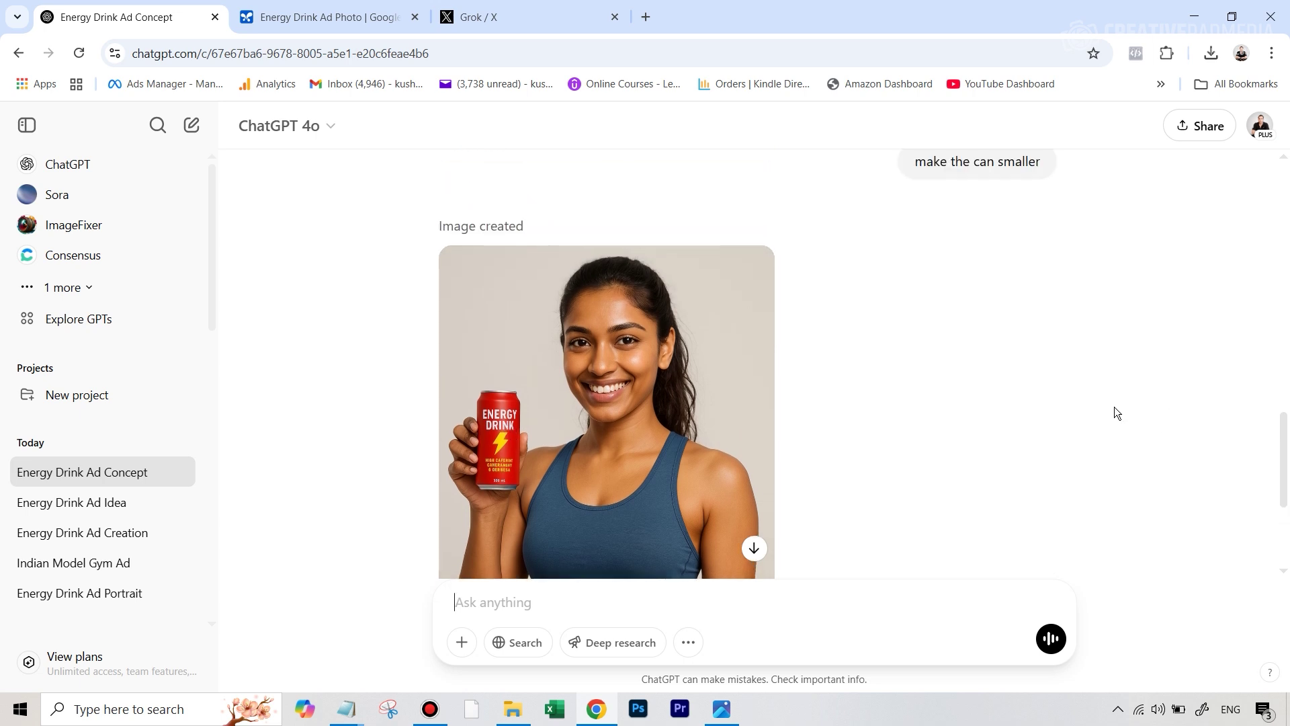
scroll(1119, 401, down, 1)
scroll(1008, 376, down, 1)
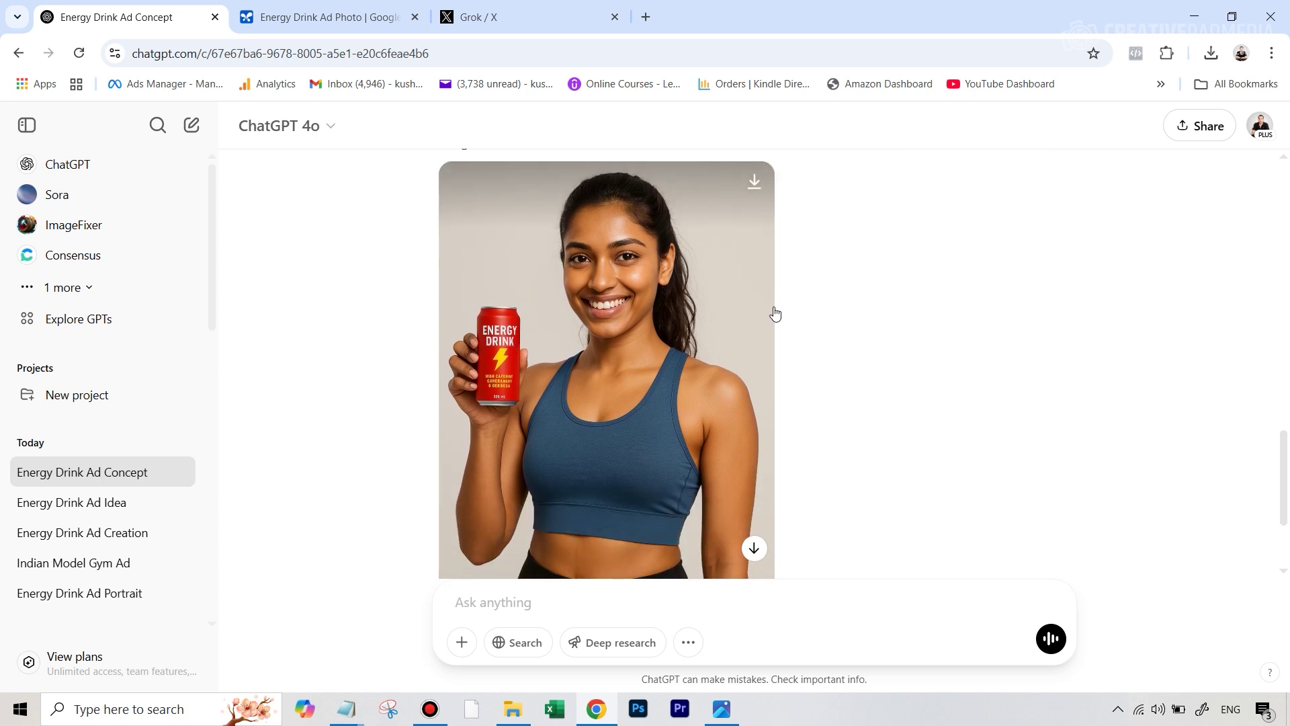
scroll(645, 277, up, 4)
scroll(645, 277, down, 3)
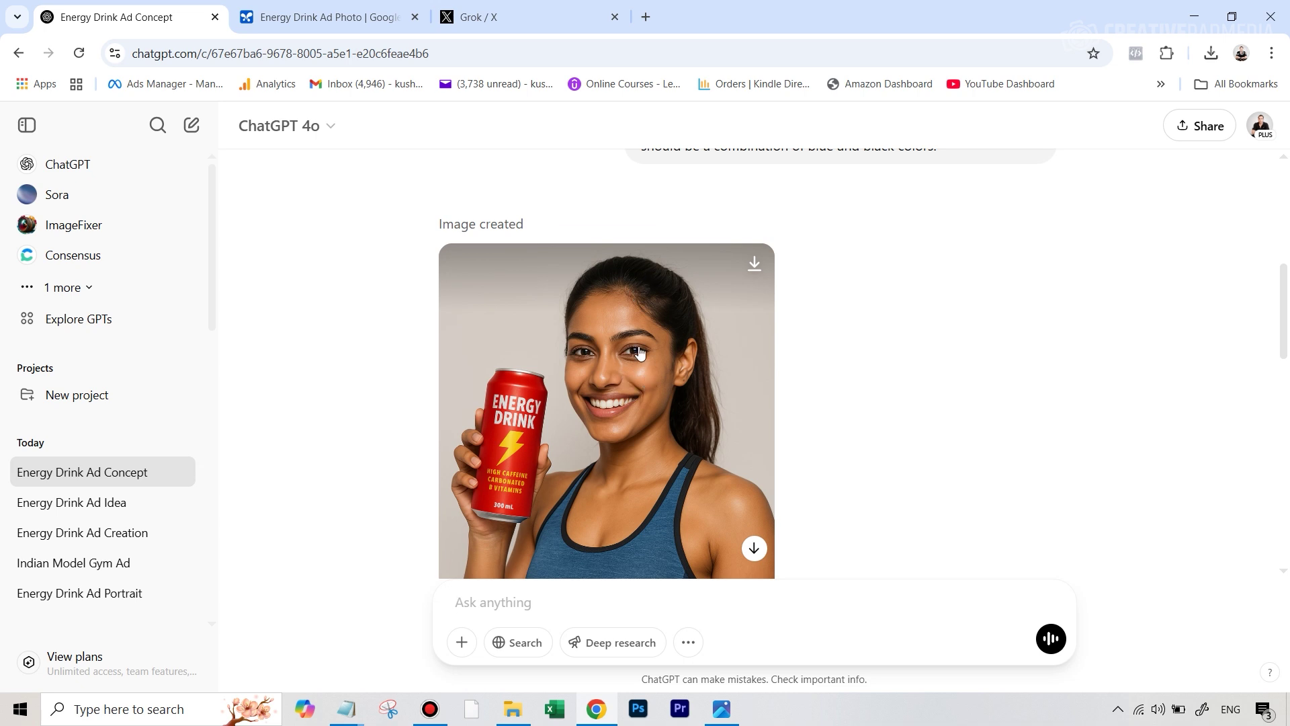
scroll(623, 351, down, 10)
scroll(628, 366, up, 1)
scroll(632, 376, down, 1)
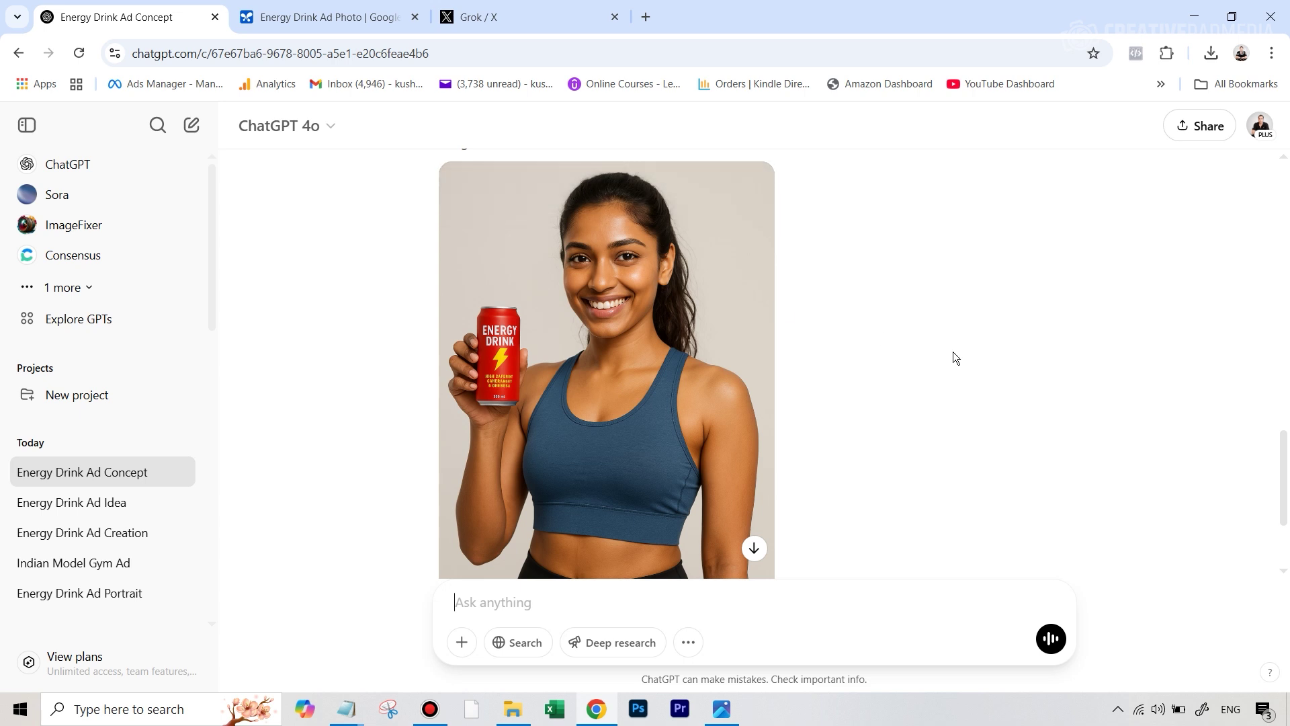
scroll(954, 356, down, 1)
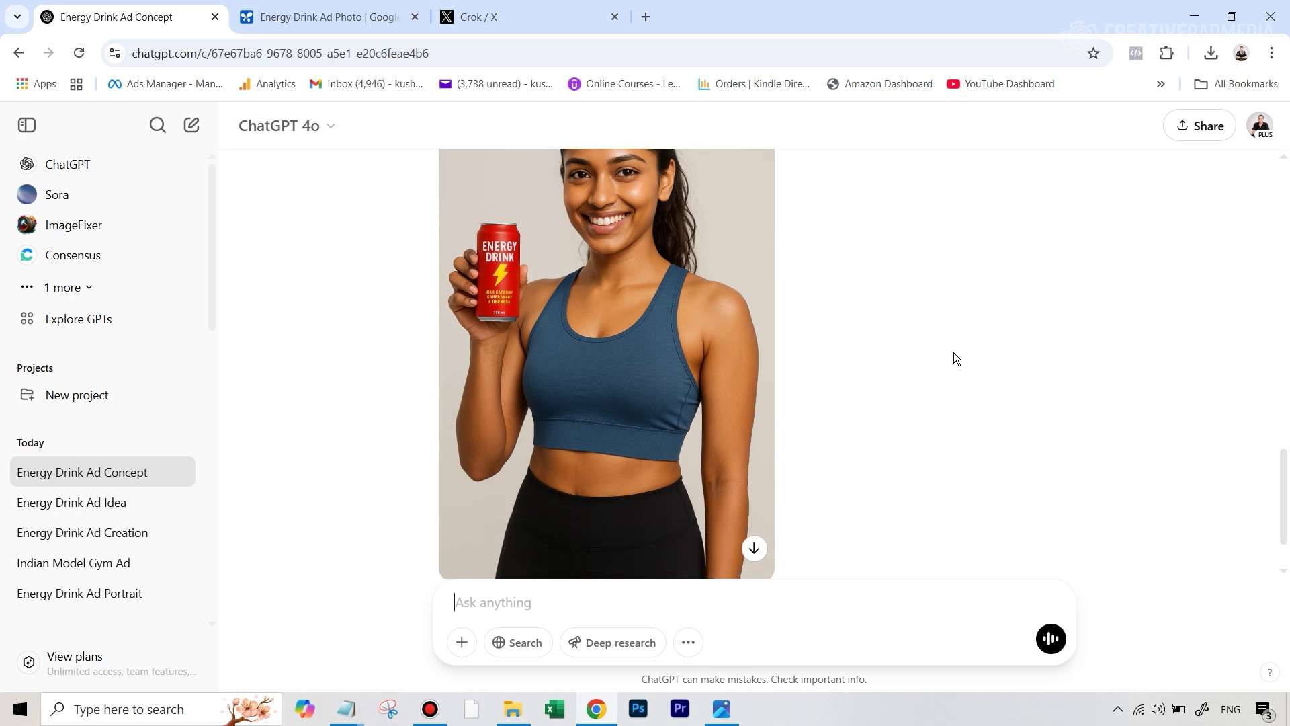
Open the smaller-can image for selection editing, brush over the model's face and a shoulder strap area, and close the editor without submitting.
click(650, 336)
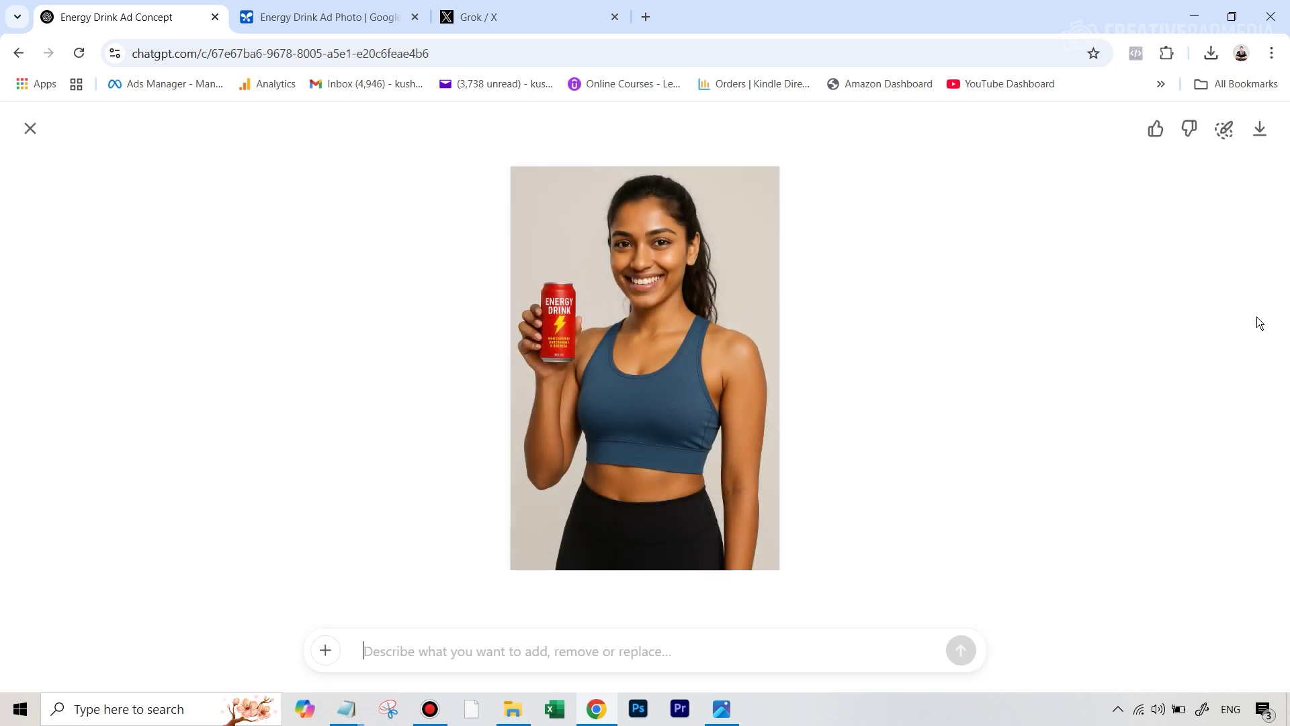
click(1225, 130)
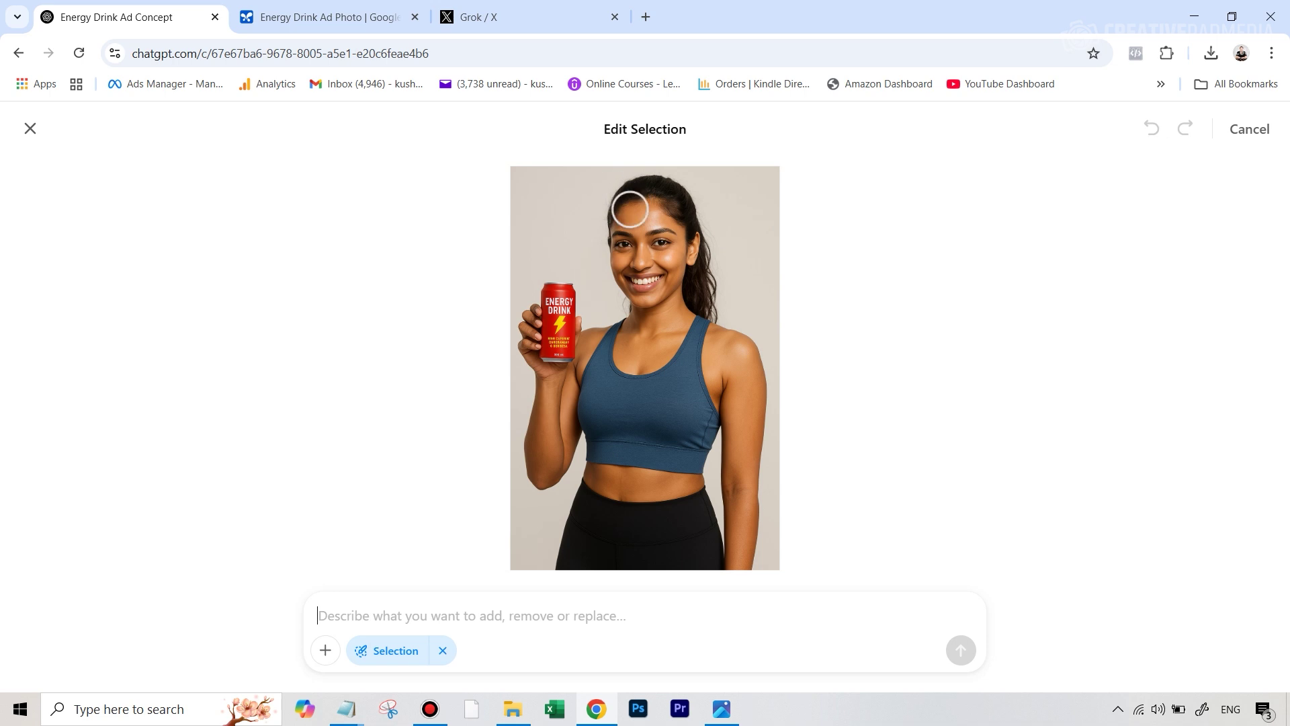
mouse_move(651, 199)
mouse_down()
mouse_move(630, 285)
mouse_move(672, 236)
mouse_move(651, 208)
mouse_move(648, 256)
mouse_up()
drag(694, 311, 683, 365)
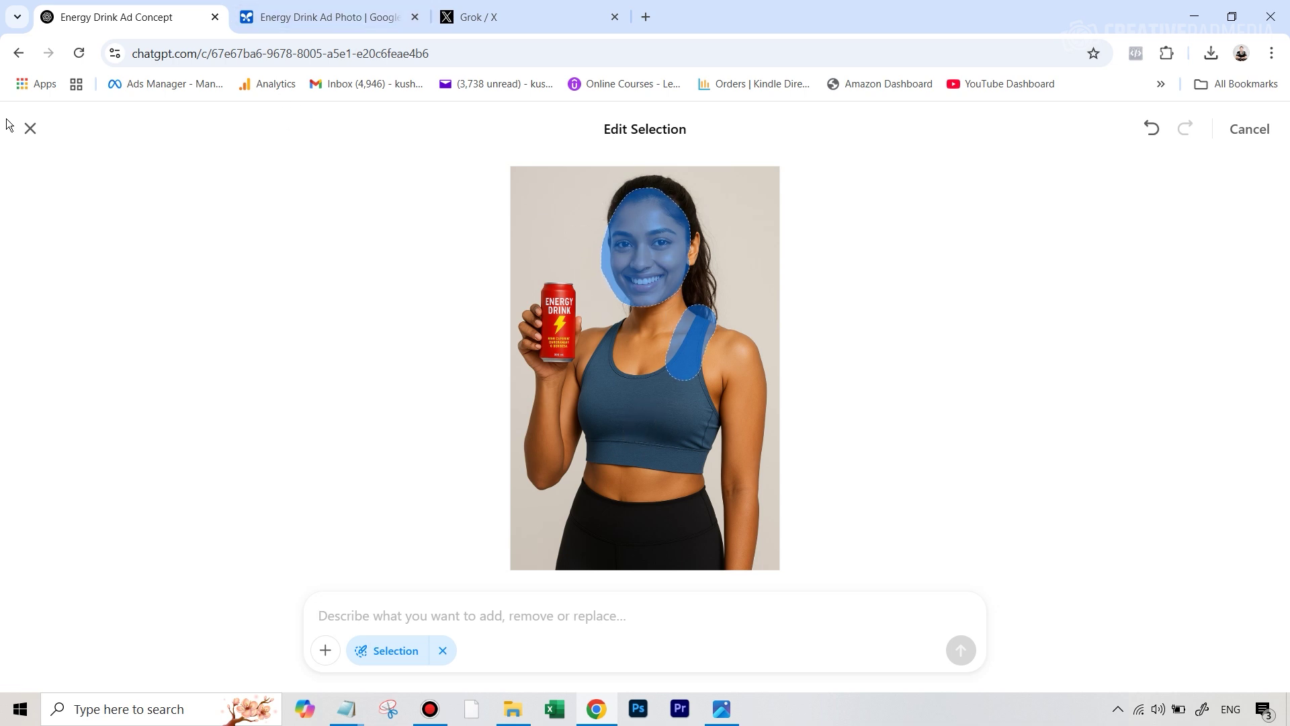
click(30, 129)
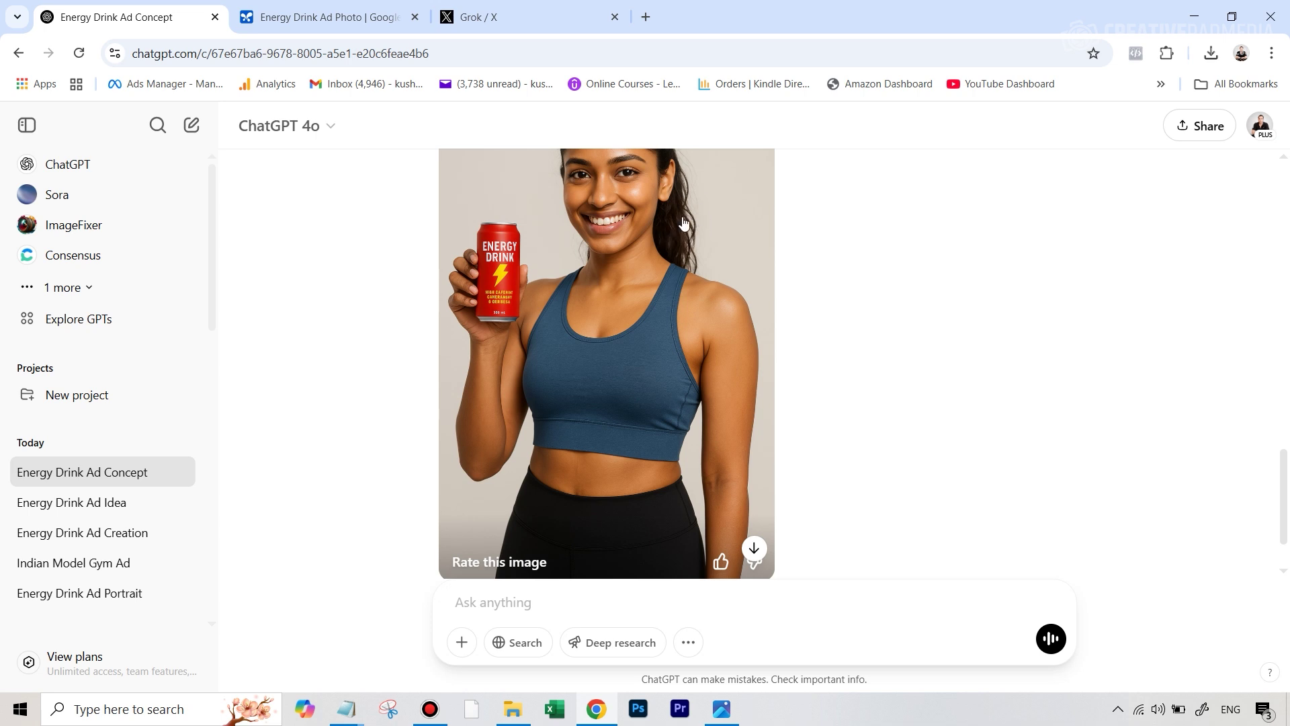
Review both ChatGPT images in the conversation again, comparing the model's facial features between the two versions.
scroll(685, 216, up, 1)
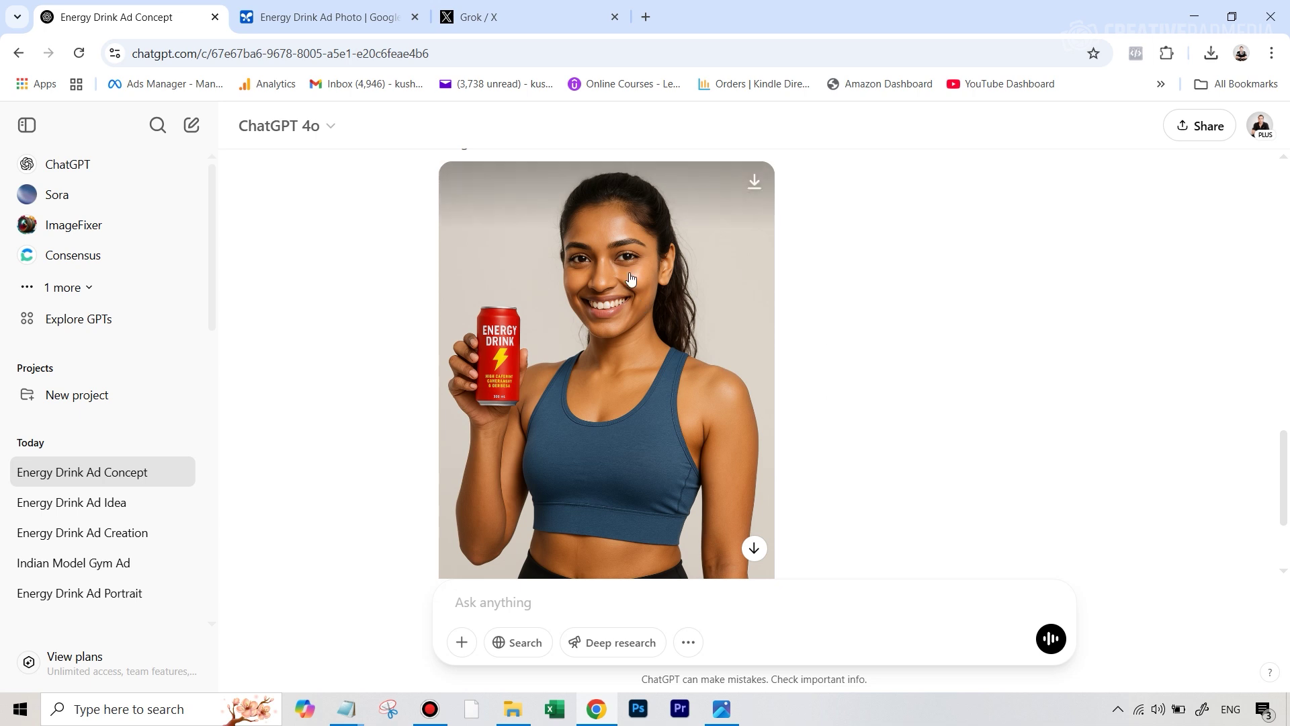
scroll(630, 278, down, 6)
scroll(645, 268, up, 3)
scroll(657, 224, down, 6)
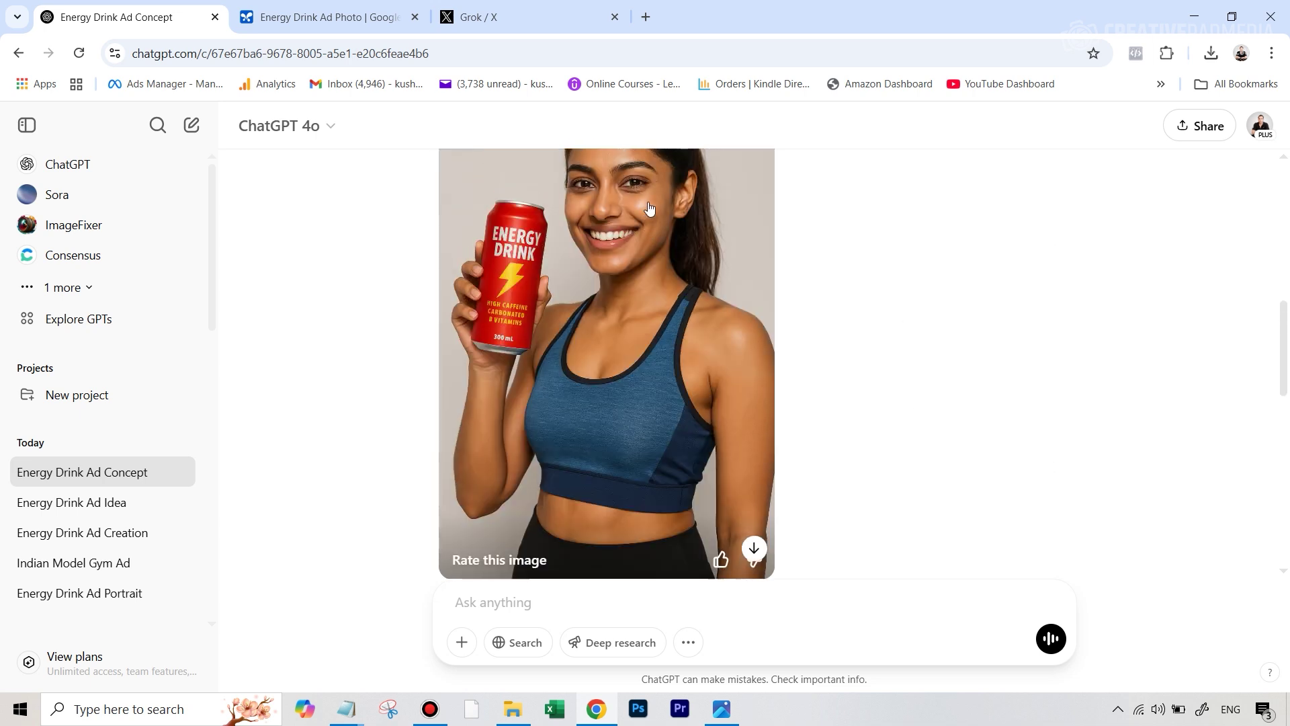
Finish reviewing the smaller-can image and open the "Model Advertisement Request" chat to examine its first image and the full body portrait follow-up.
scroll(638, 228, down, 9)
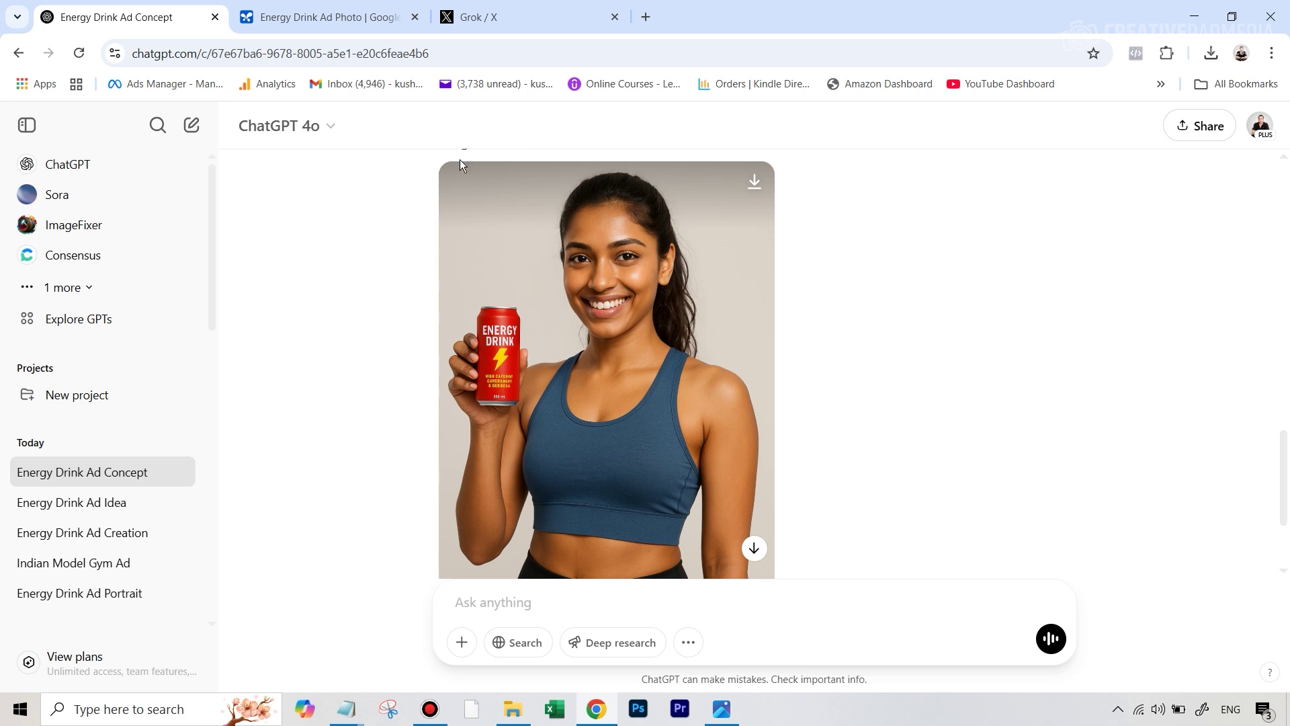
scroll(708, 438, down, 2)
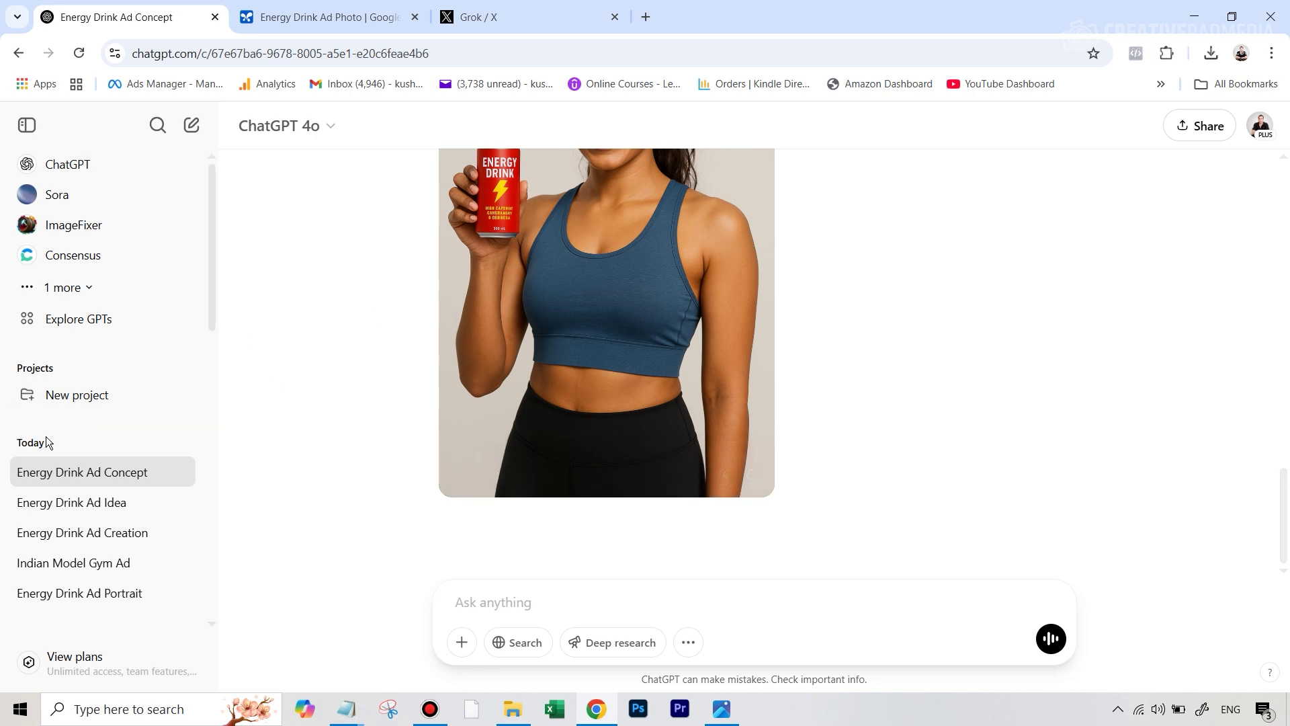
scroll(46, 437, down, 4)
click(67, 478)
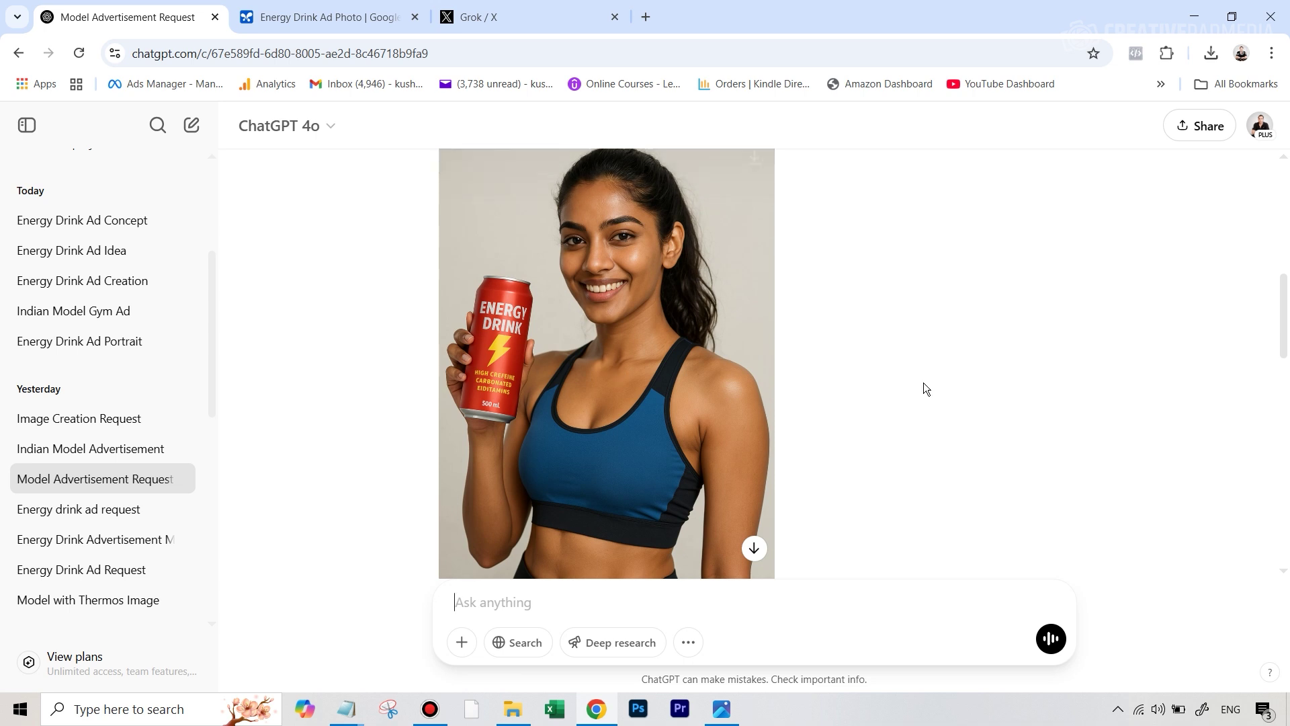
scroll(924, 380, down, 3)
scroll(925, 380, down, 3)
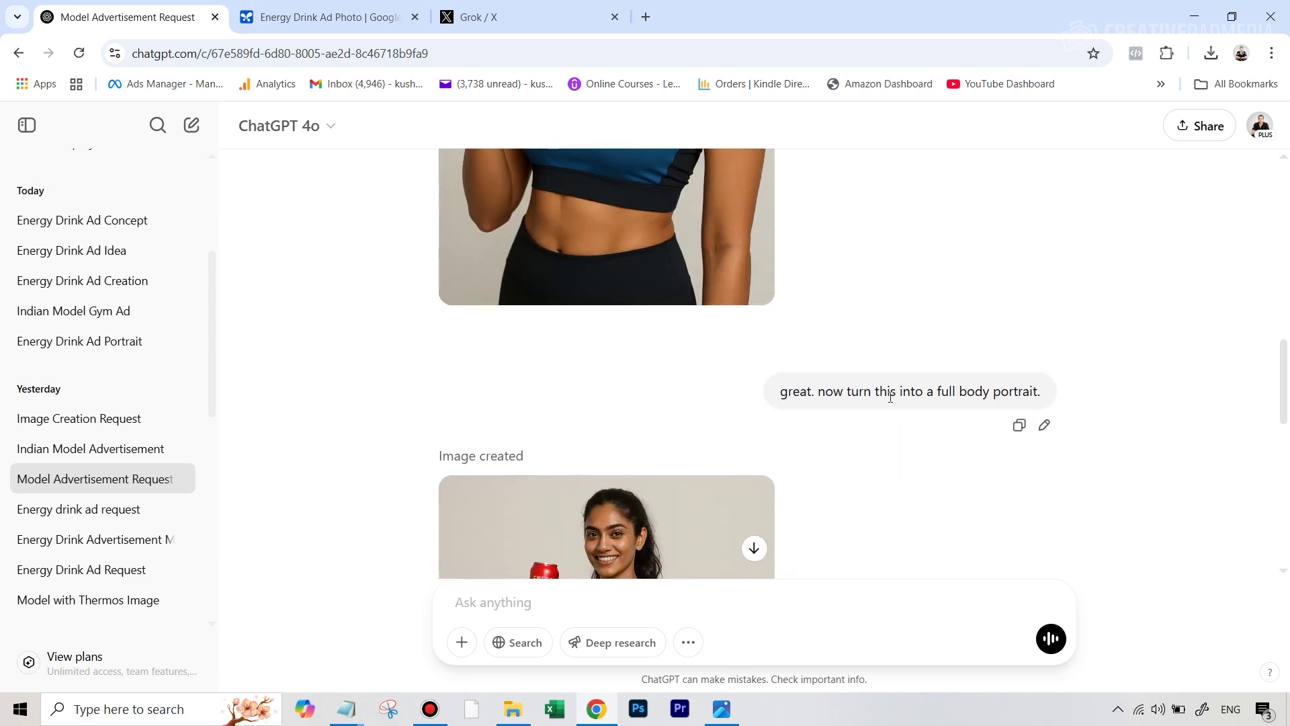
scroll(826, 370, down, 6)
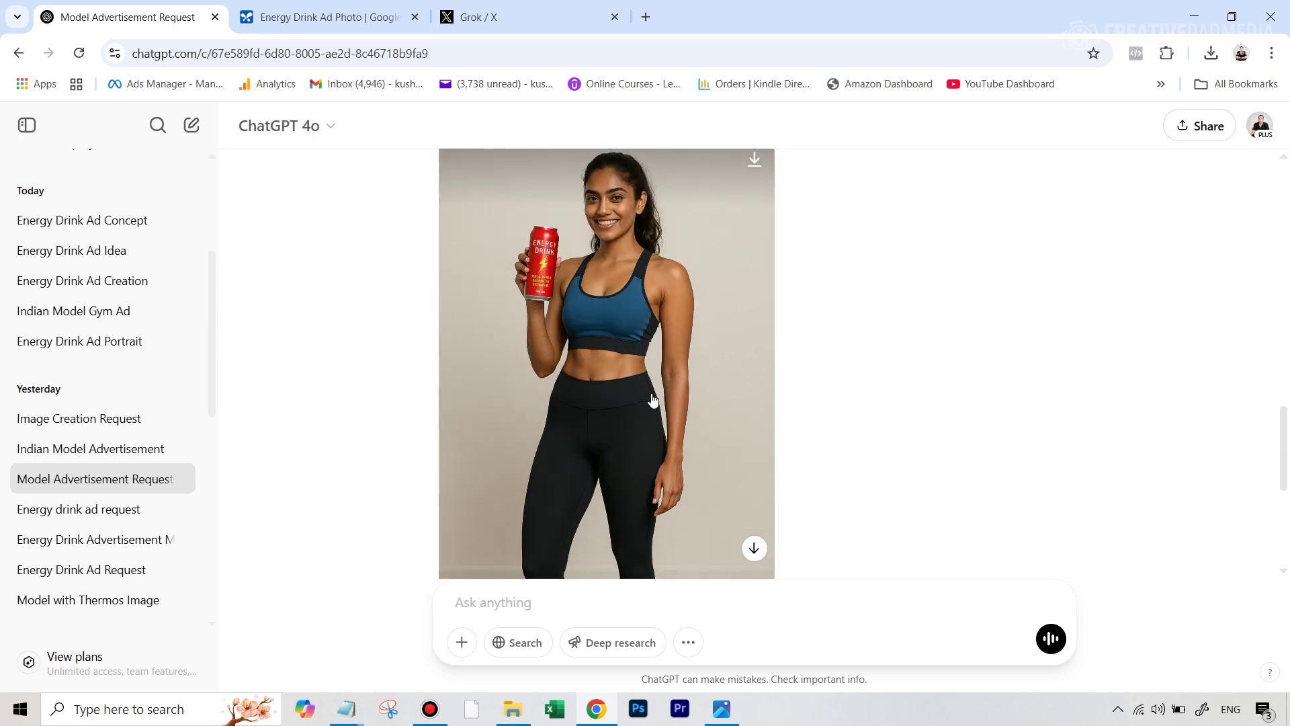
scroll(739, 349, down, 2)
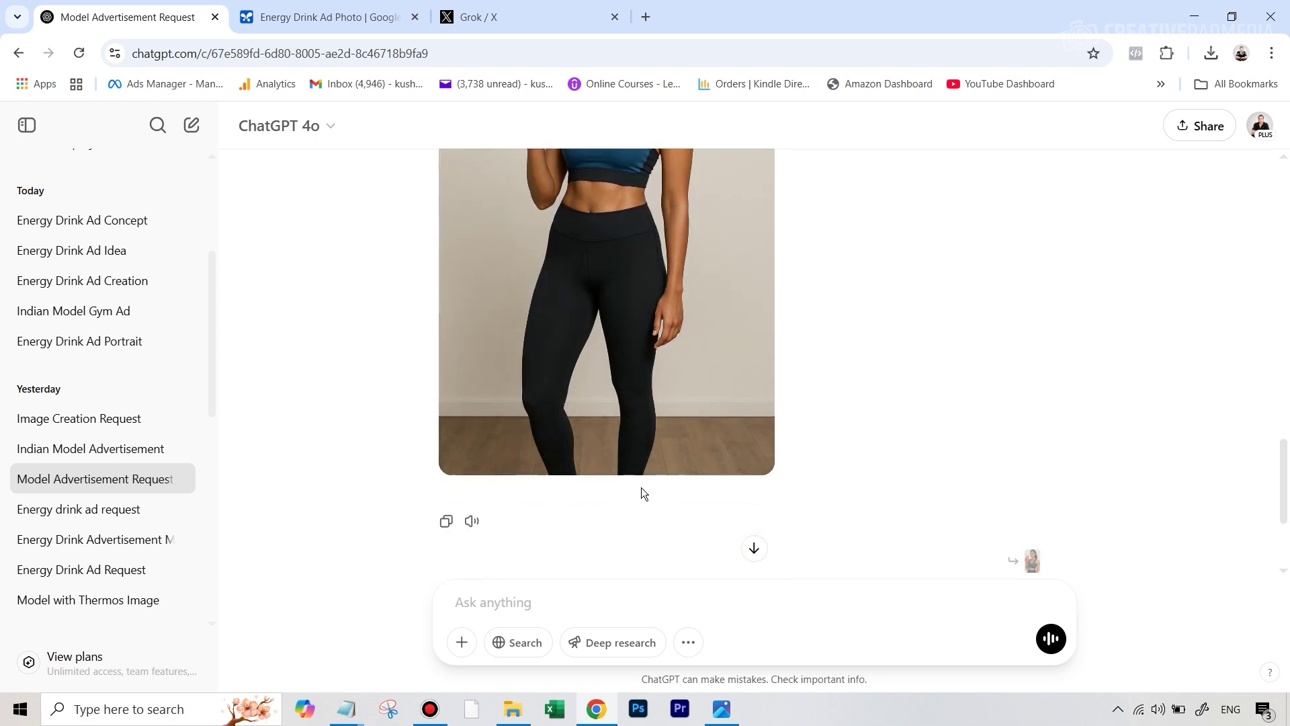
Examine the full body portrait more closely, checking the model's face, outfit, legs and the can in her hand.
scroll(926, 390, up, 4)
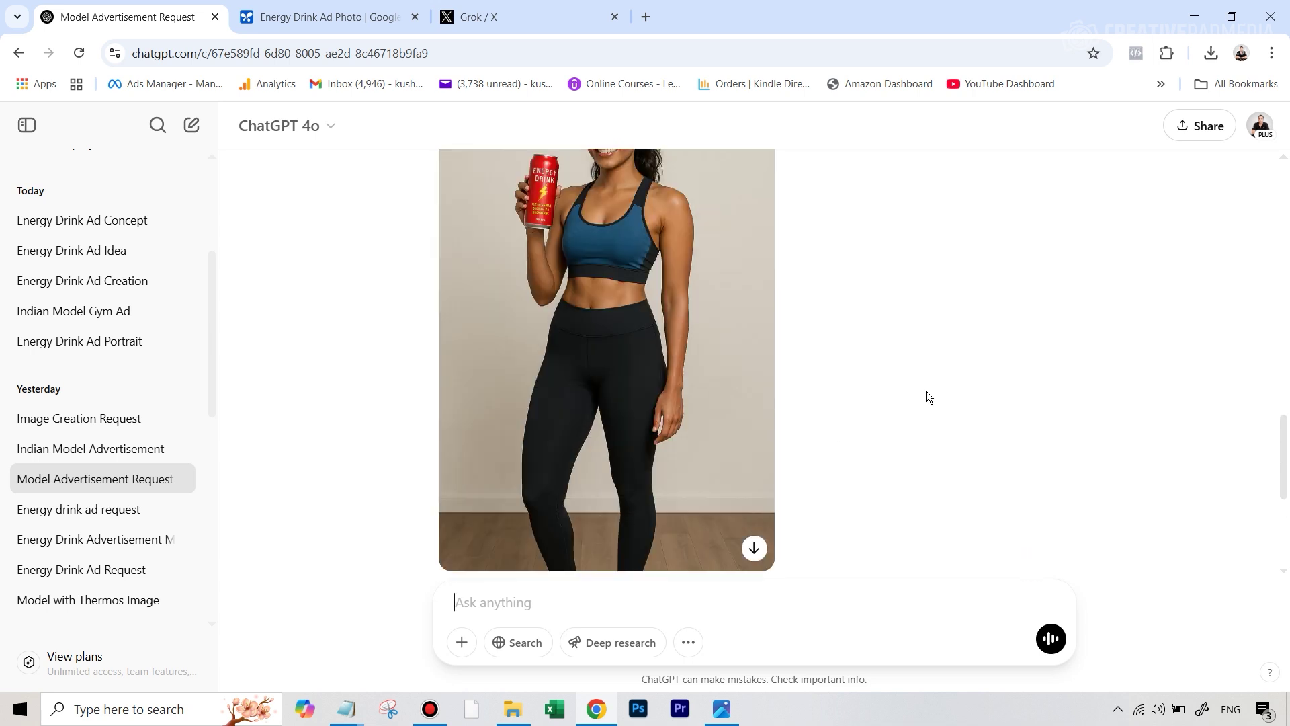
scroll(649, 349, down, 3)
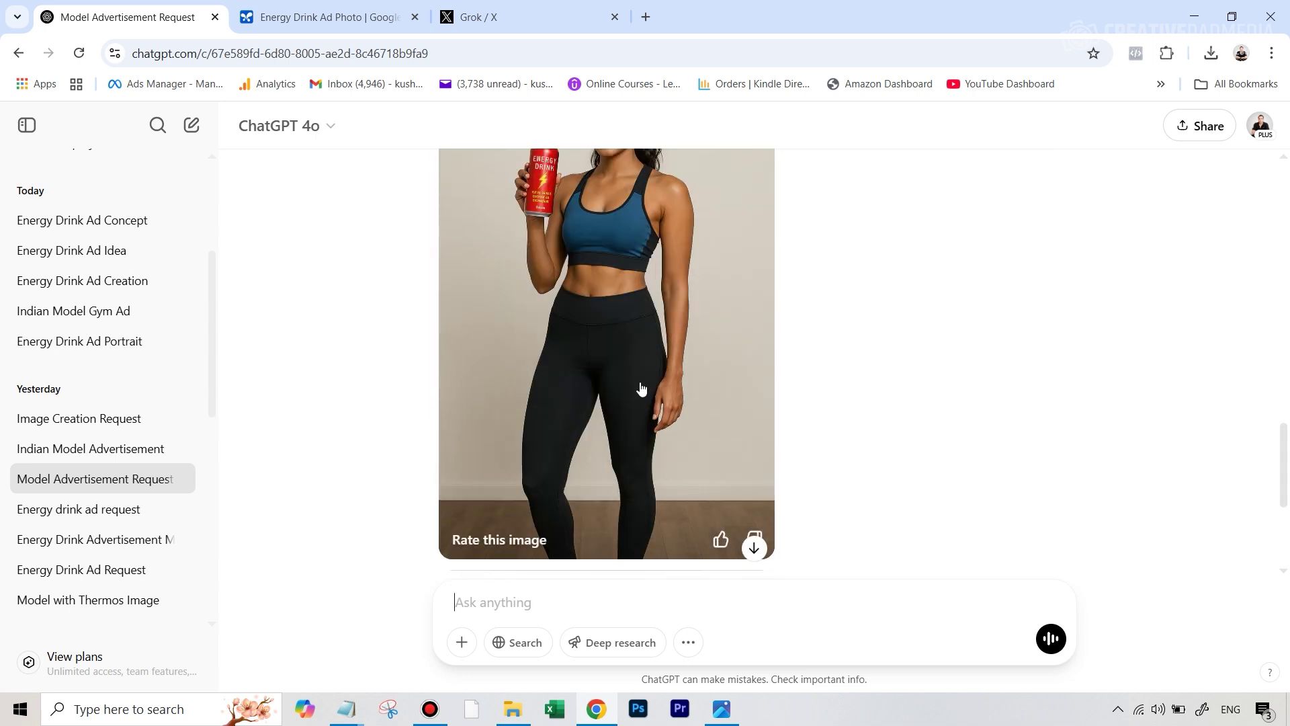
scroll(797, 272, up, 4)
scroll(756, 278, down, 2)
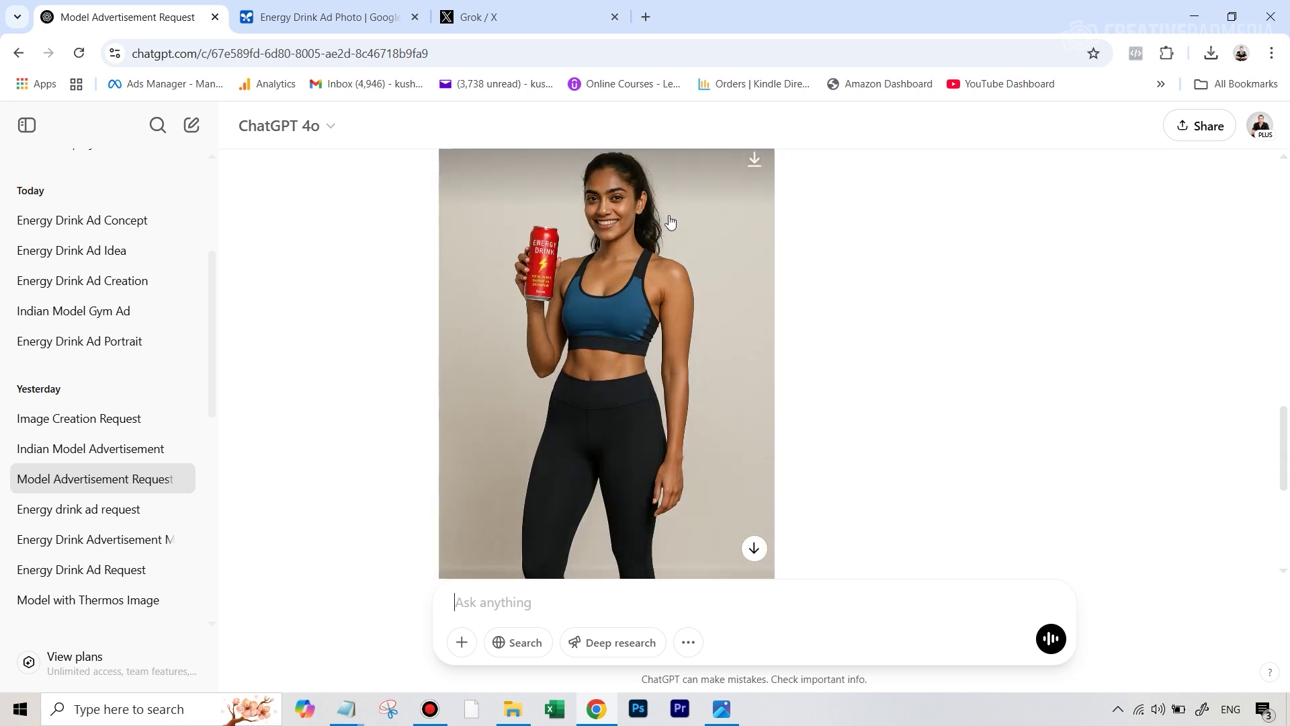
scroll(696, 269, up, 10)
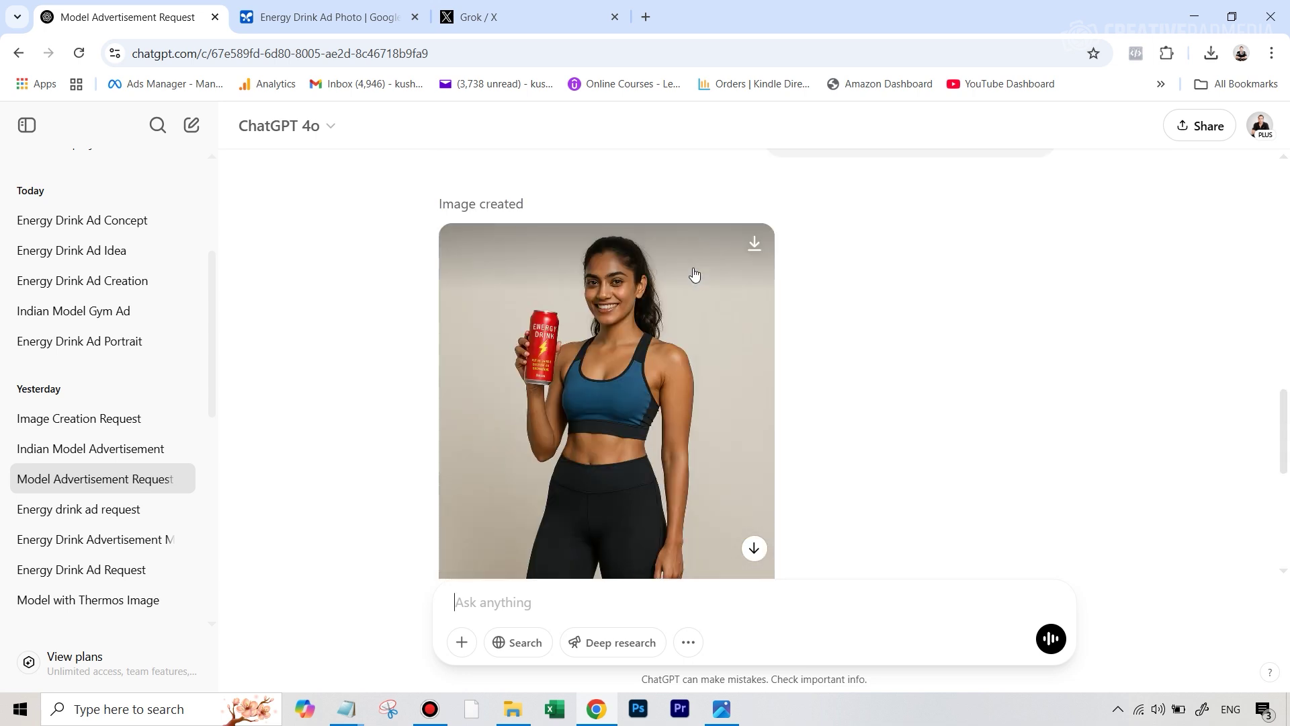
scroll(612, 255, down, 10)
Open the "Indian Model Advertisement" chat and review the can text correction request together with the images before and after it.
key(alt+Left)
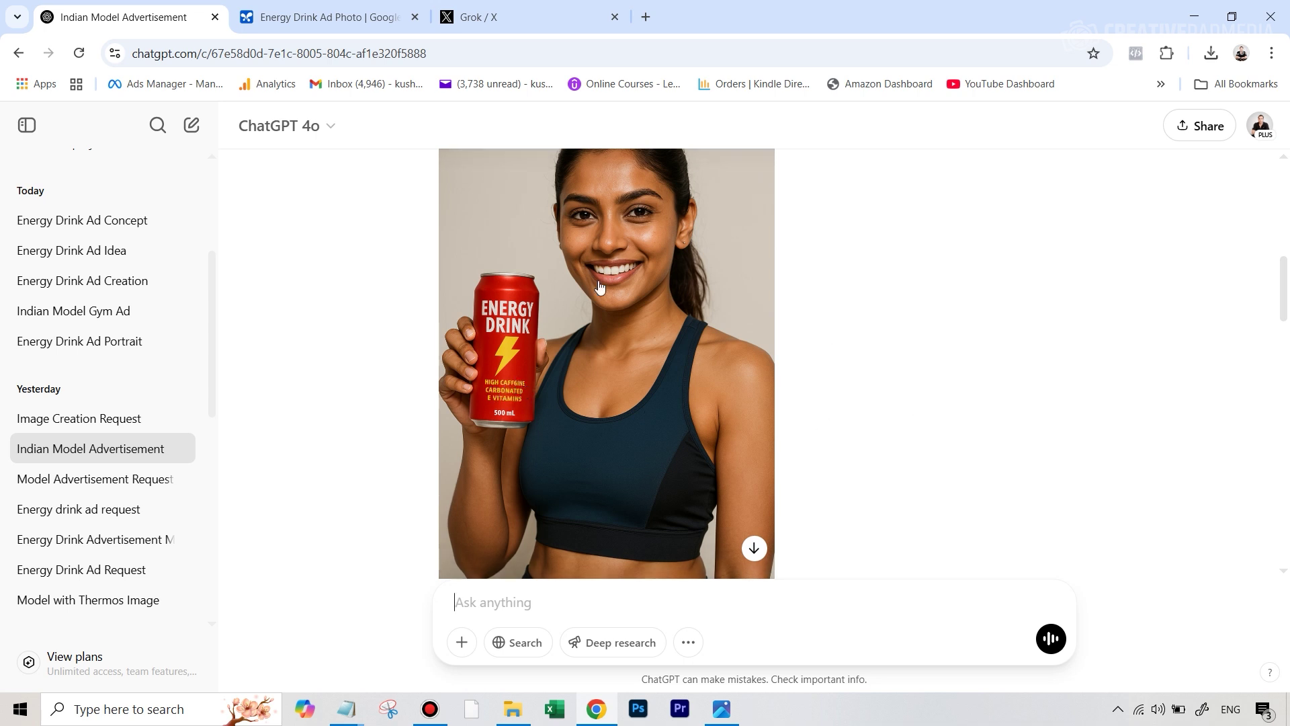
scroll(1002, 410, down, 4)
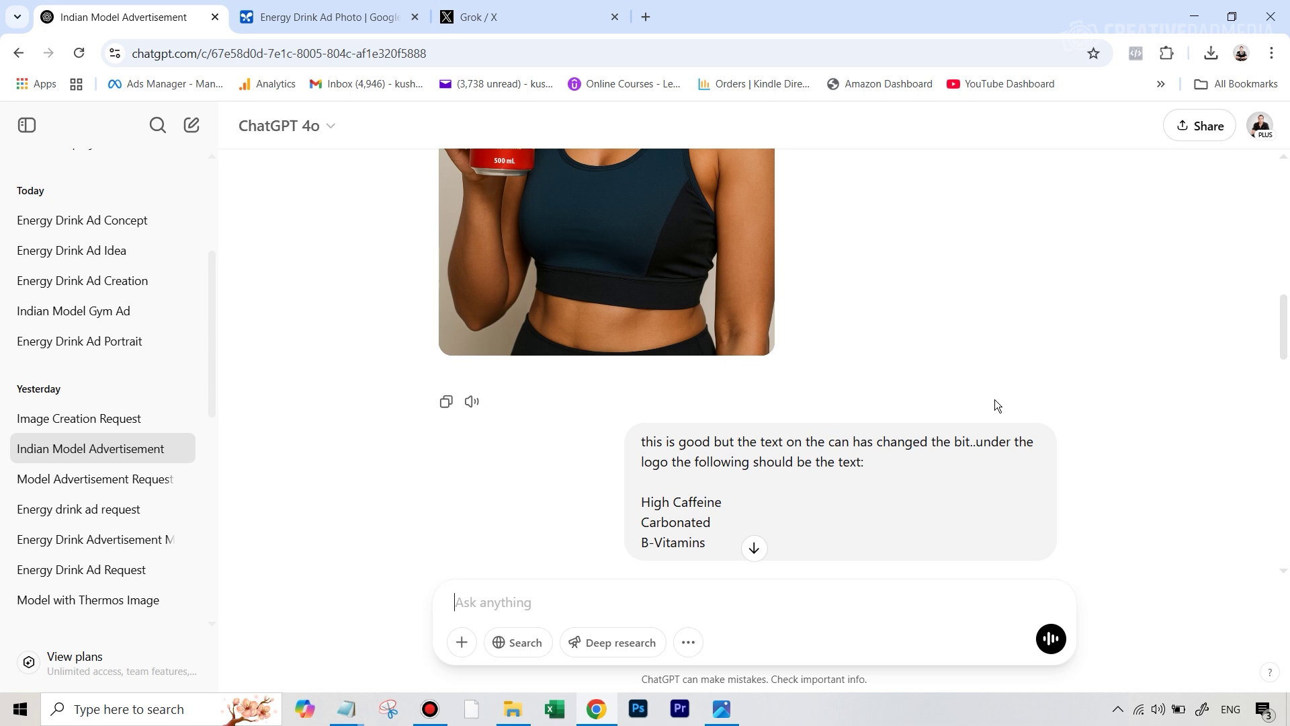
scroll(966, 324, down, 1)
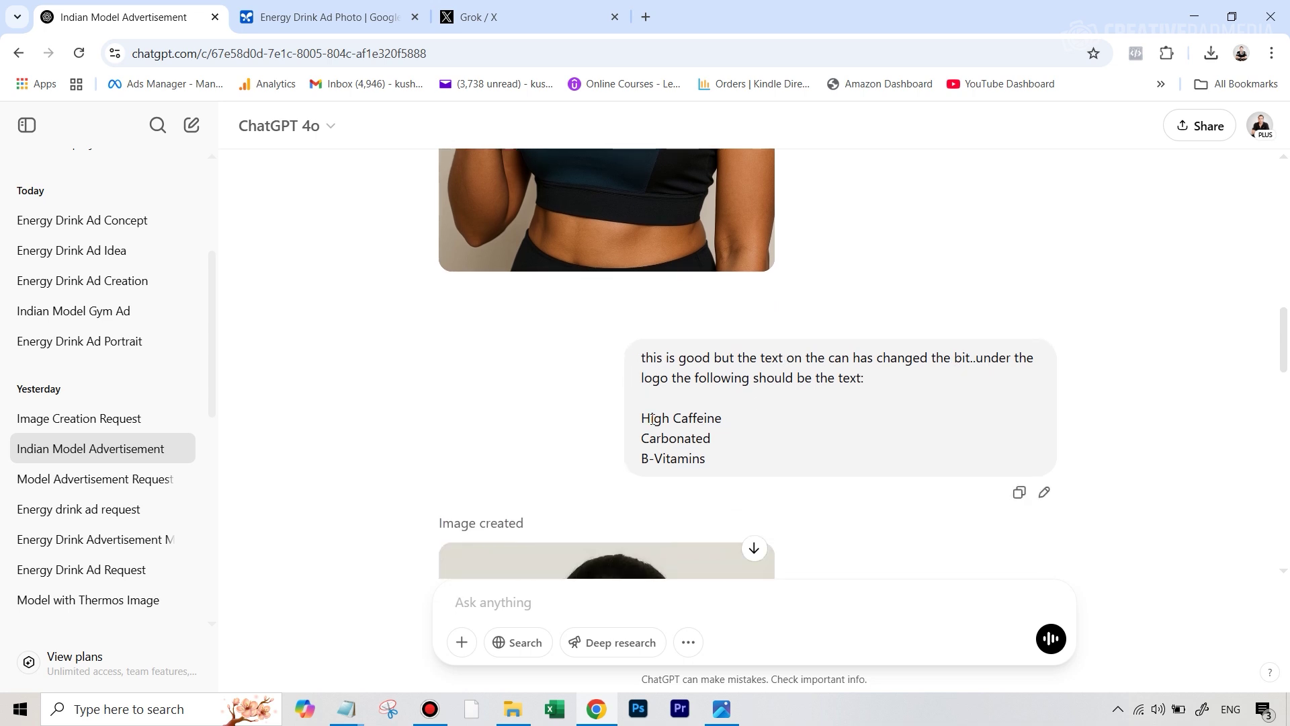
scroll(727, 465, down, 6)
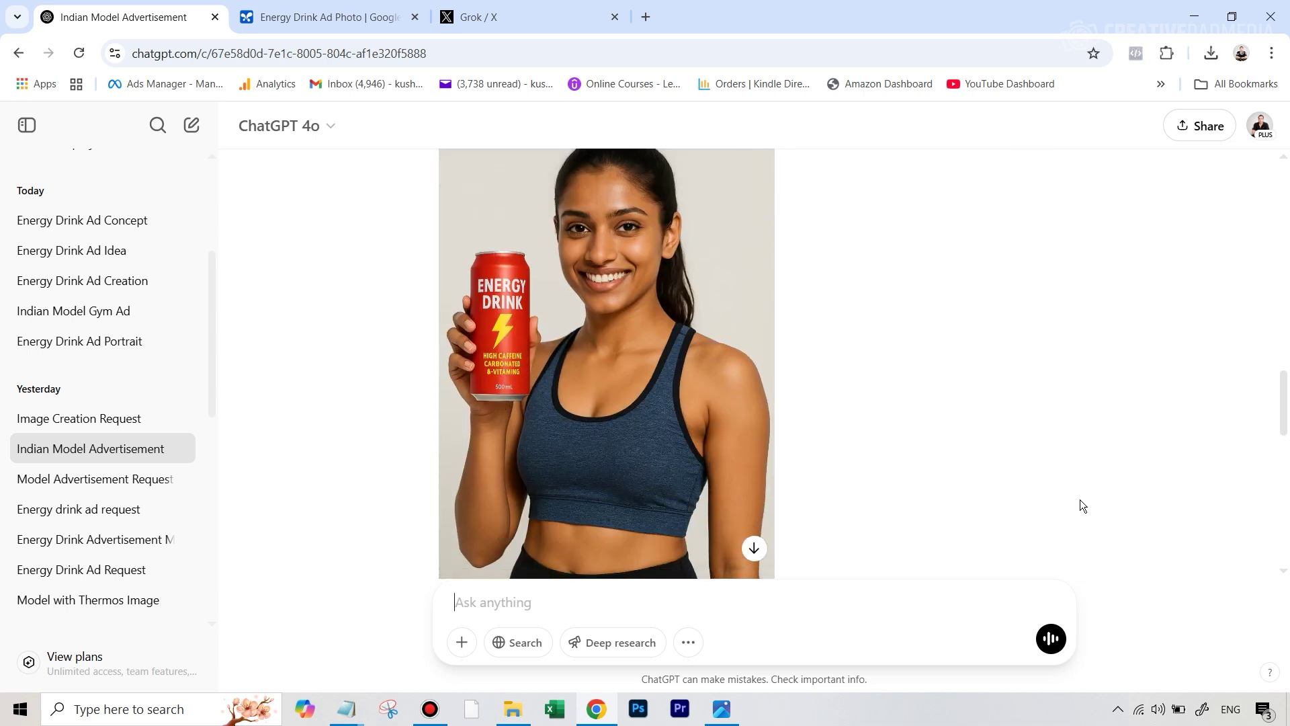
Open the "Image Creation Request" chat and review its horizontal aspect ratio prompt and the generated image.
key(alt+Left)
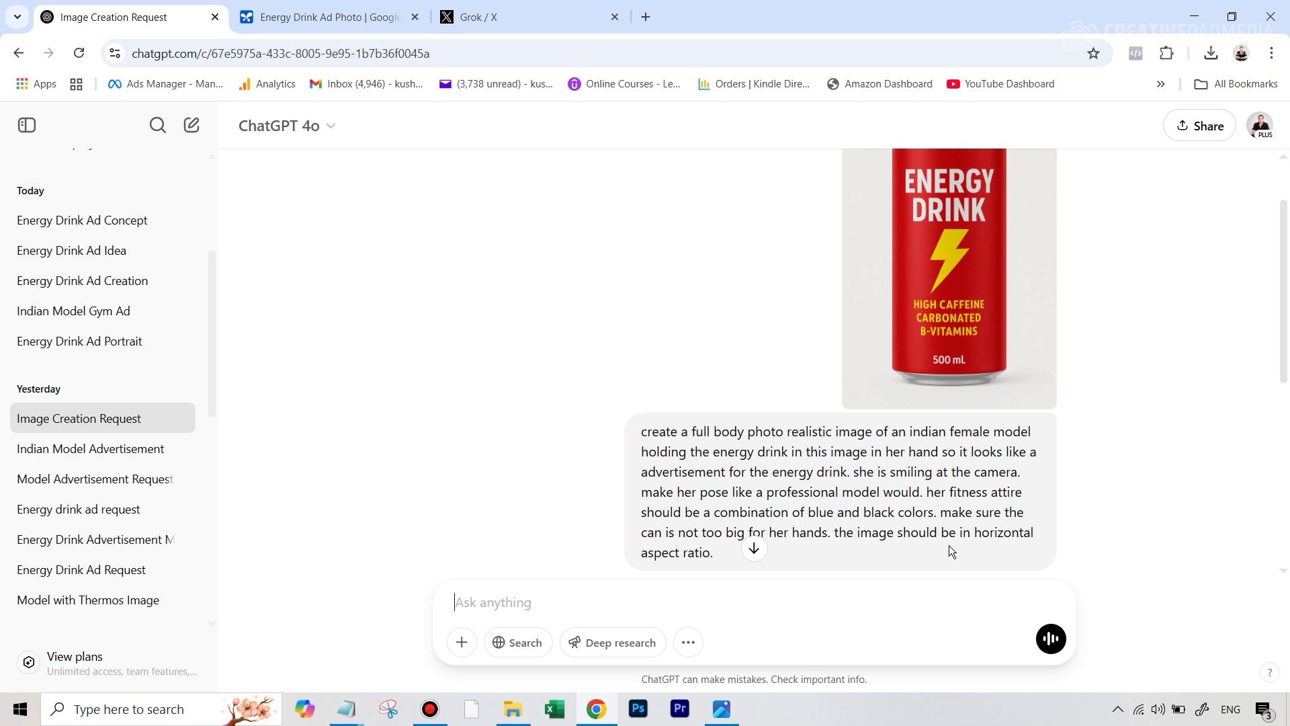
scroll(752, 461, down, 6)
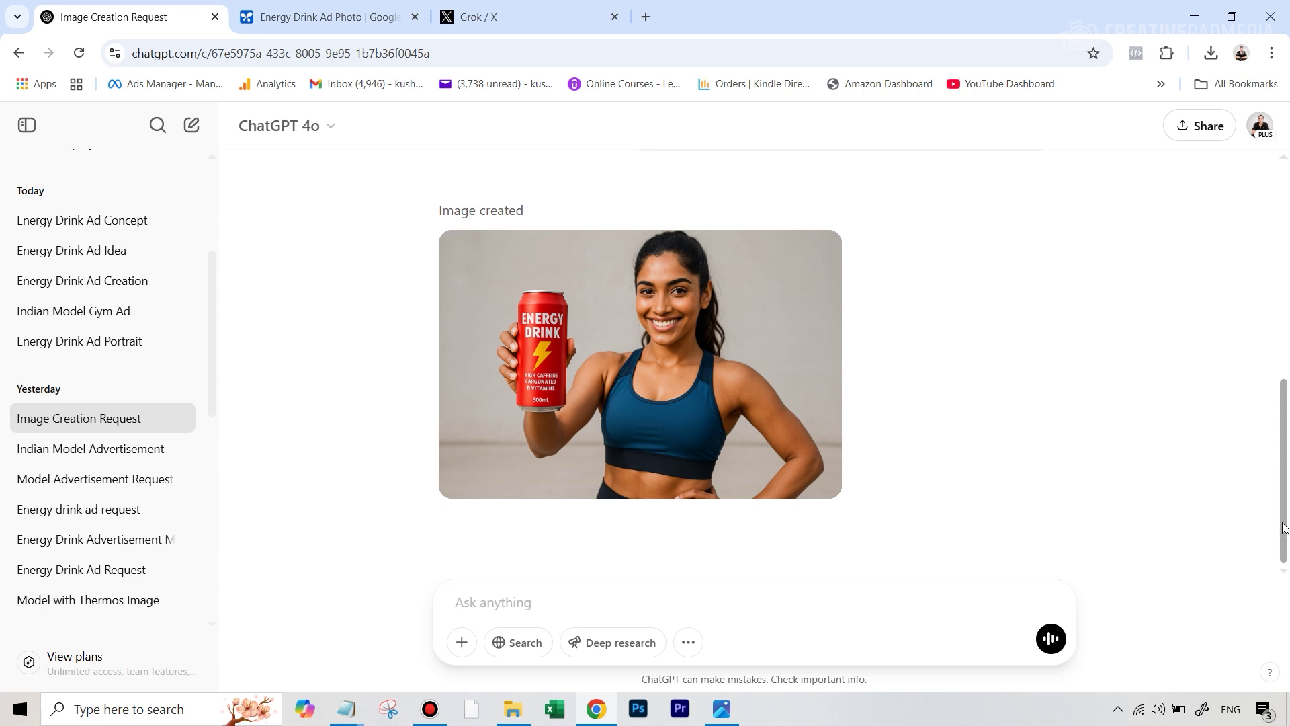
Open the "Energy Drink Ad Portrait" chat and check the full body portrait against its prompt, including the can and the jogging shoes.
click(135, 341)
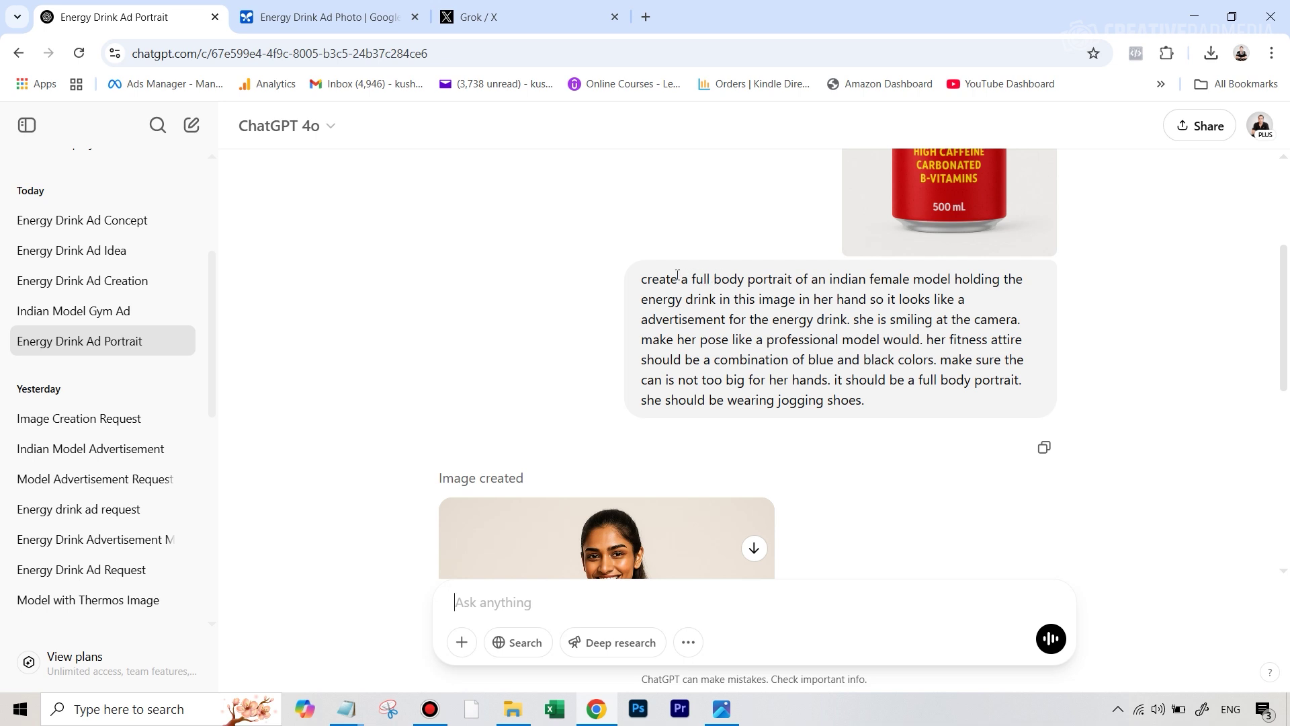
scroll(817, 296, down, 5)
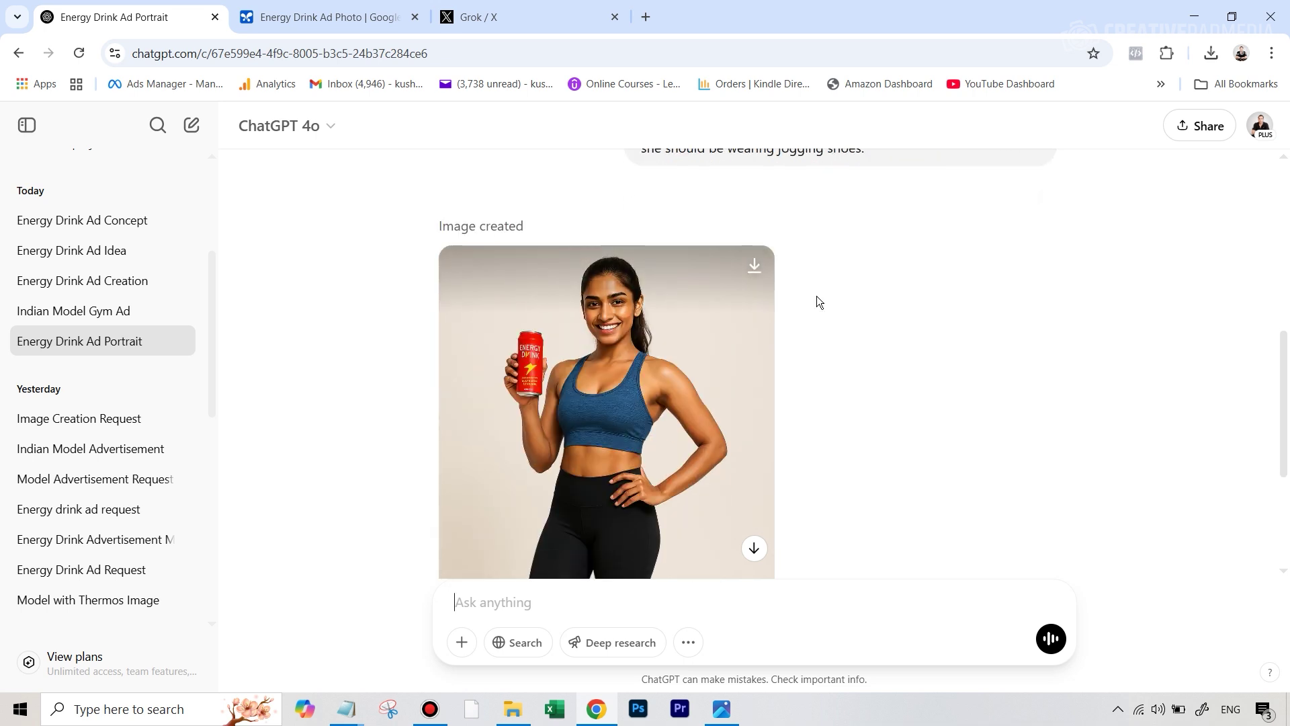
mouse_move(773, 334)
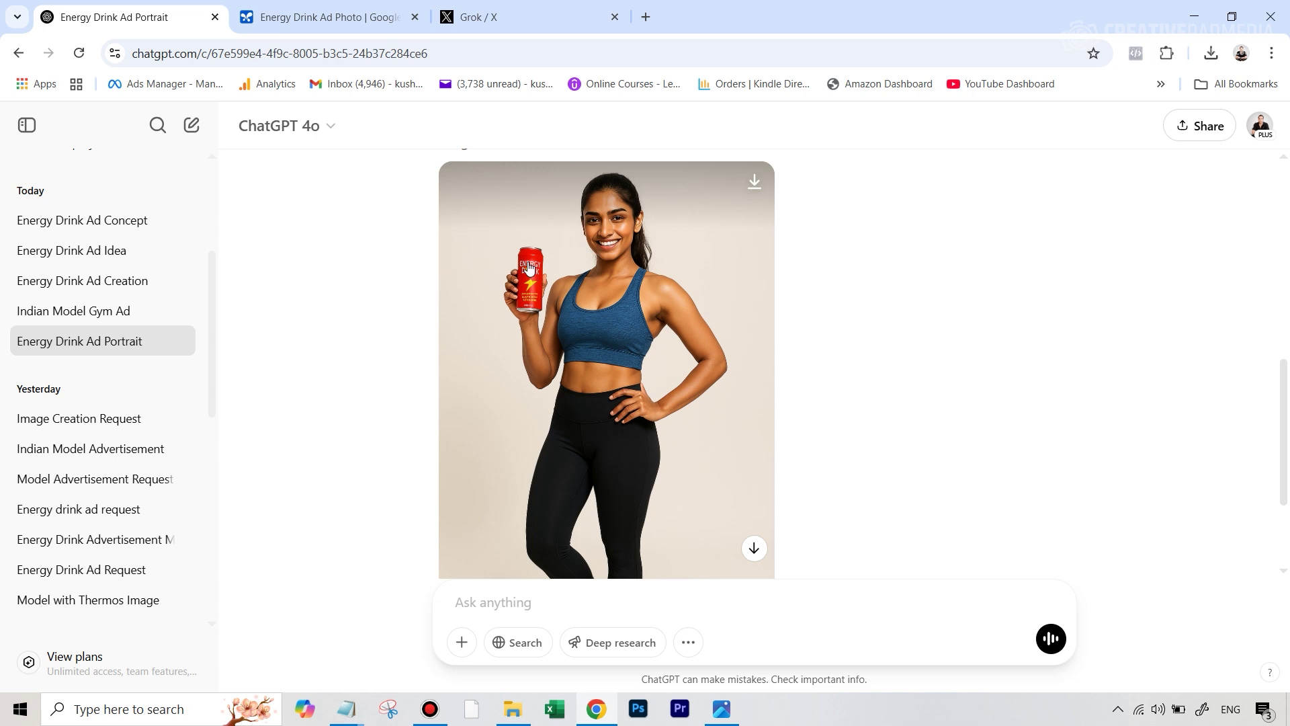
scroll(823, 344, down, 2)
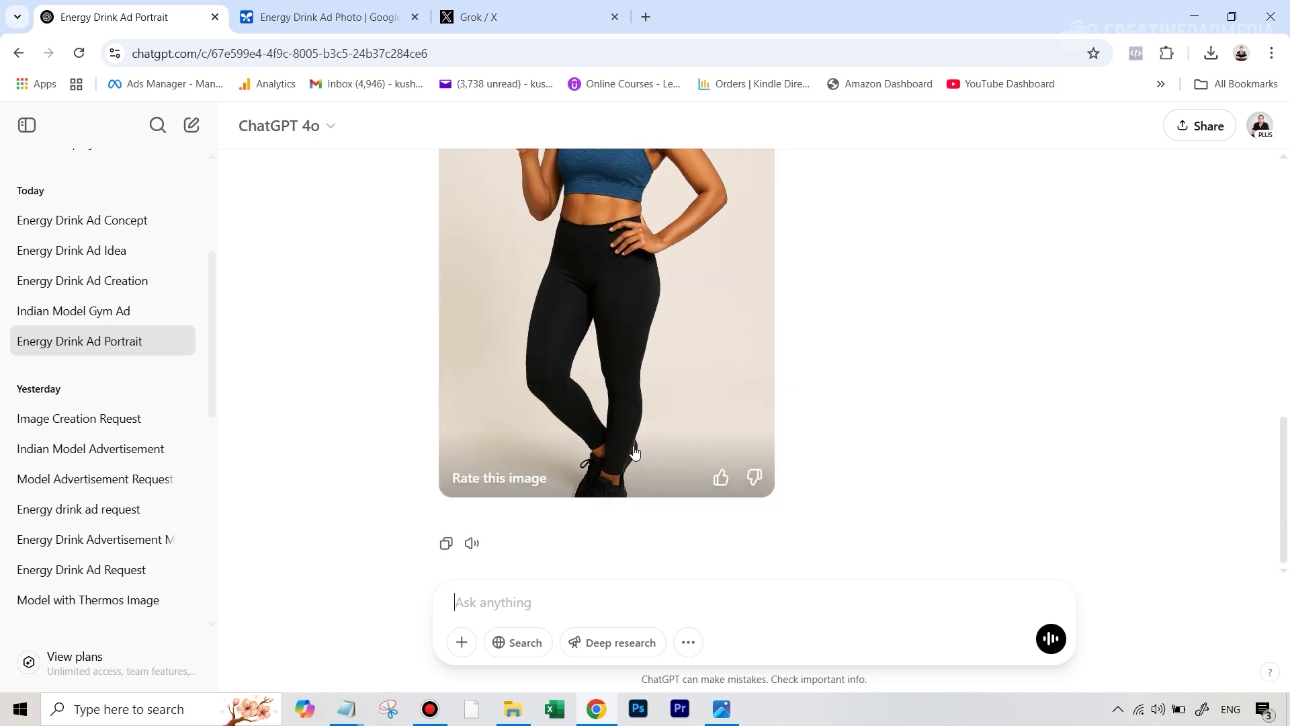
scroll(631, 452, up, 3)
scroll(640, 366, down, 3)
scroll(874, 367, up, 2)
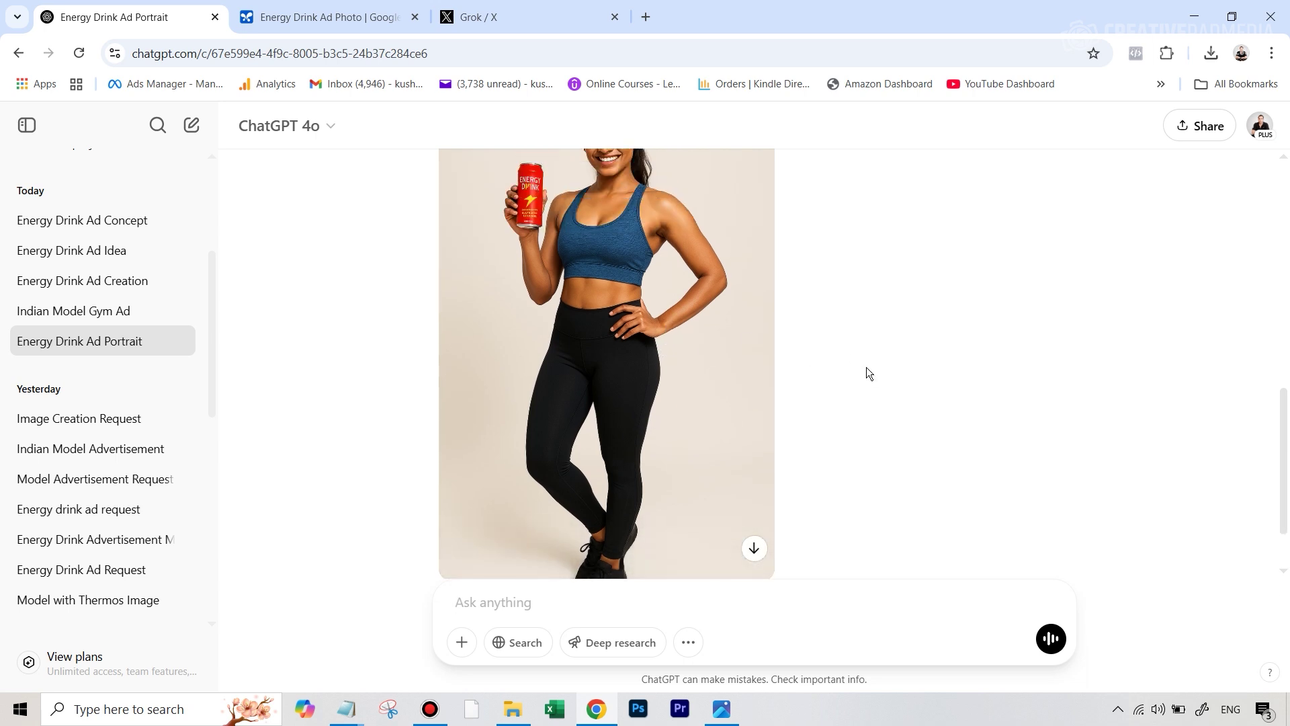
scroll(866, 367, down, 2)
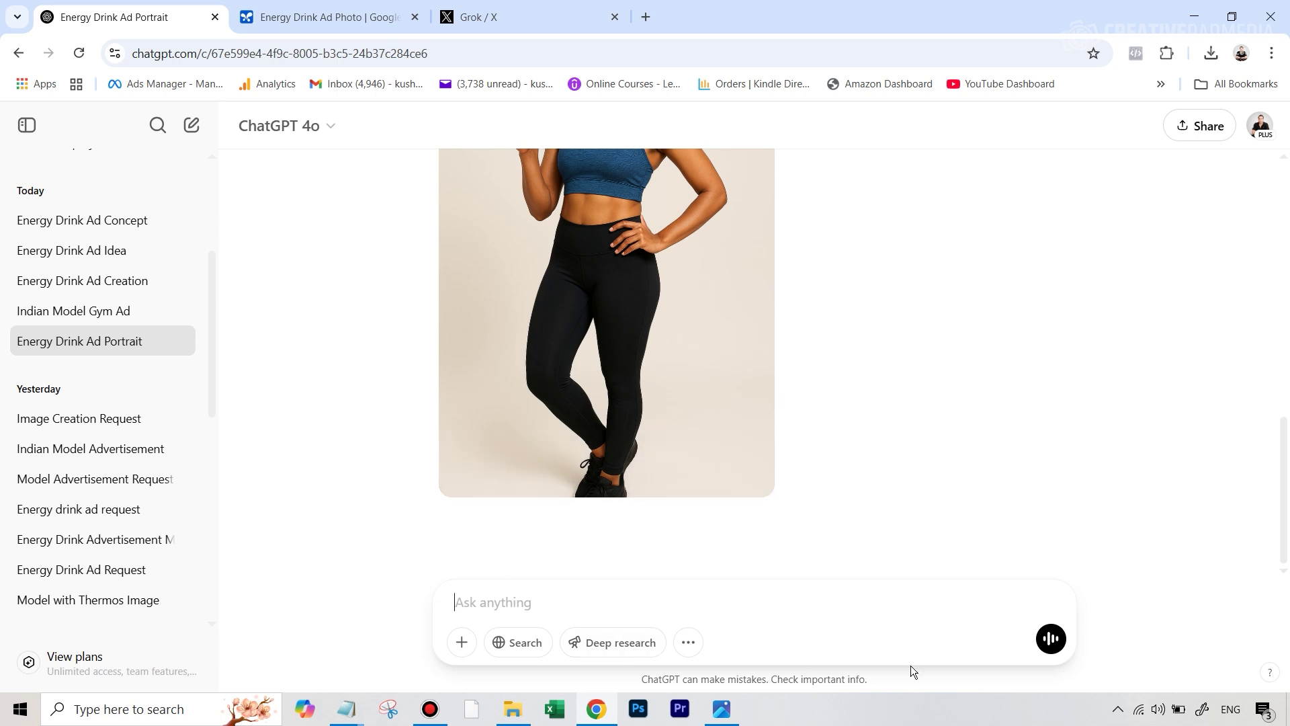
Open the "Indian Model Gym Ad" chat and check the first gym image against its prompt, including the can's placement next to the model.
click(73, 310)
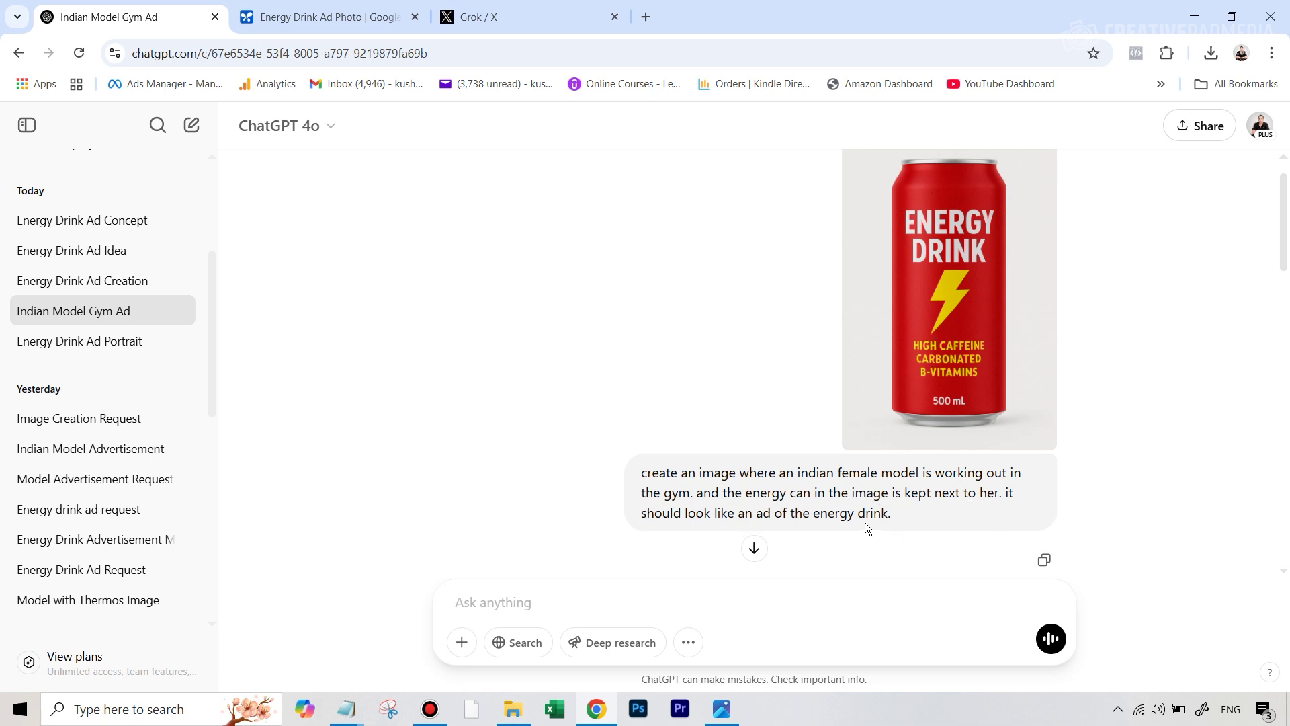
scroll(865, 522, down, 5)
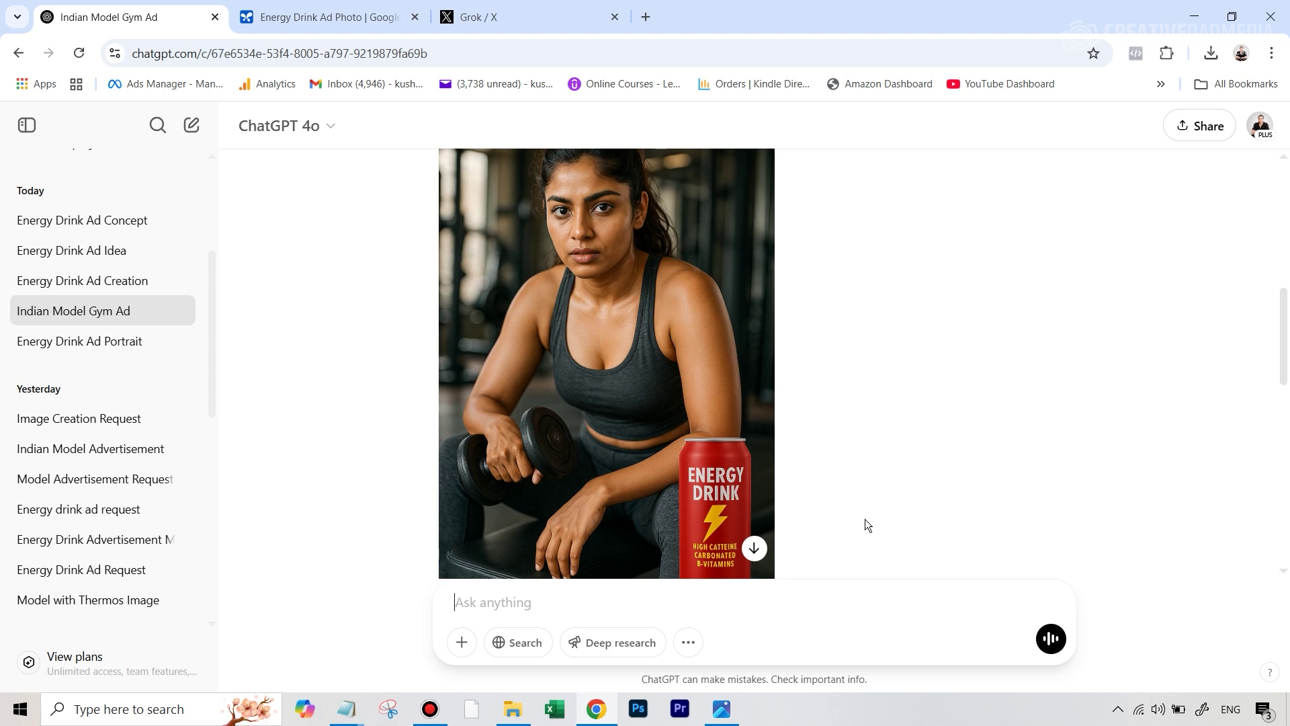
scroll(865, 519, up, 1)
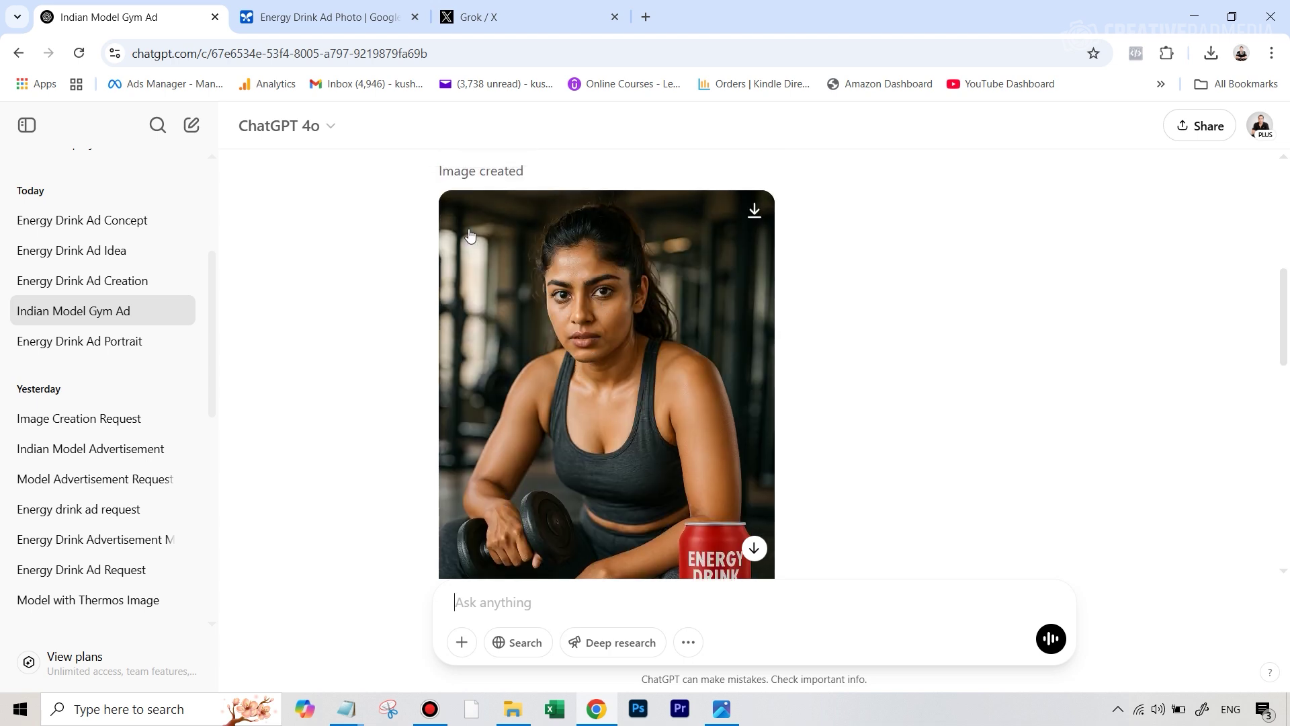
scroll(562, 354, down, 2)
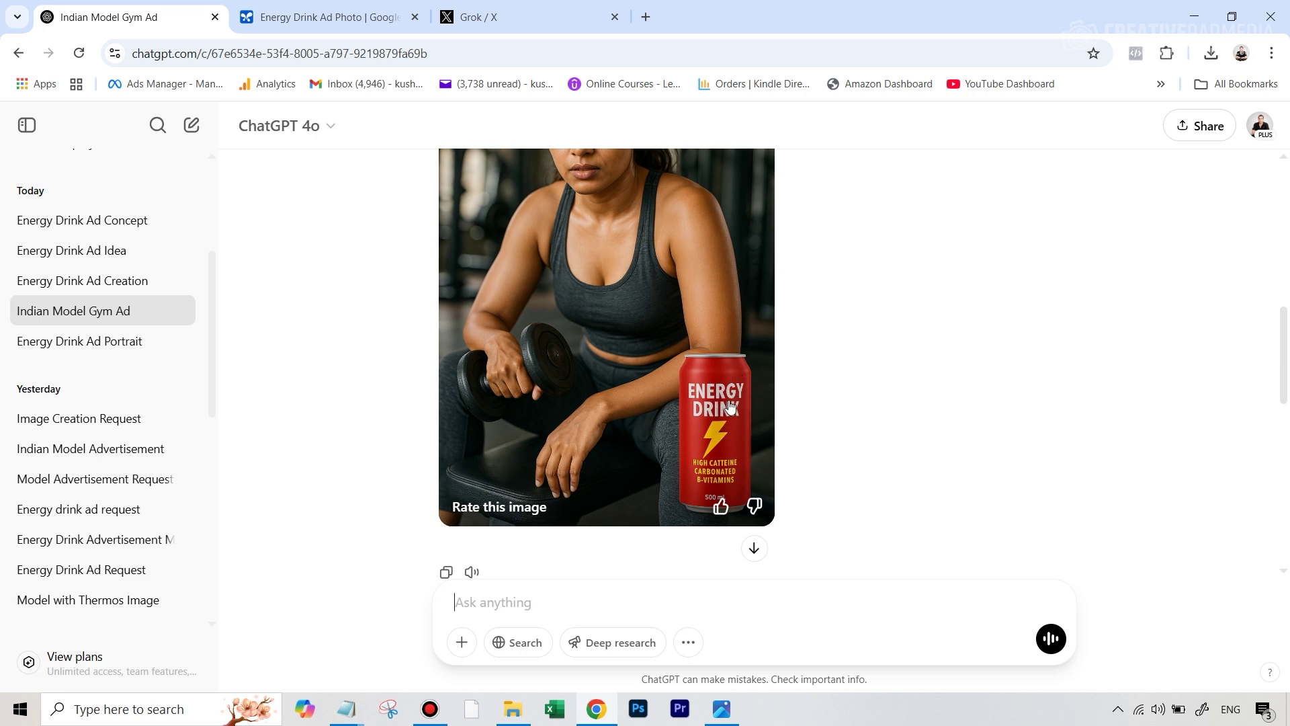
scroll(732, 408, up, 2)
scroll(793, 340, down, 2)
scroll(941, 283, up, 4)
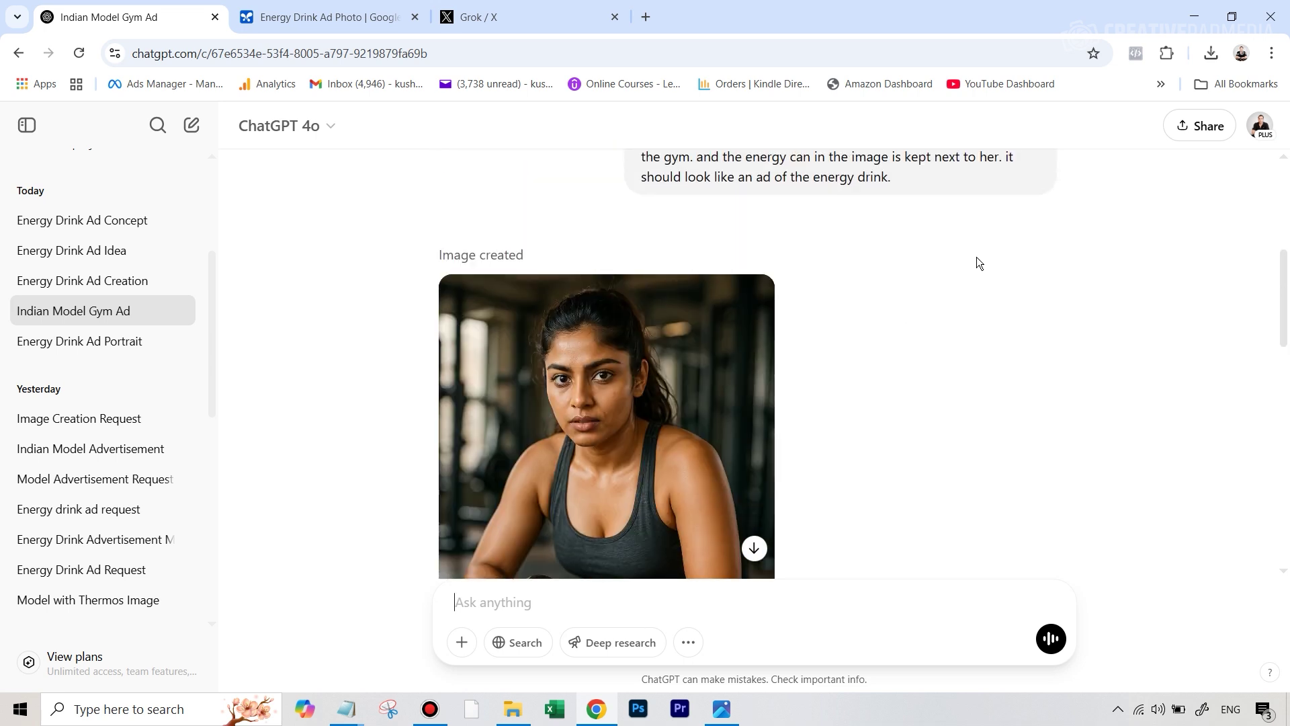
scroll(979, 262, up, 2)
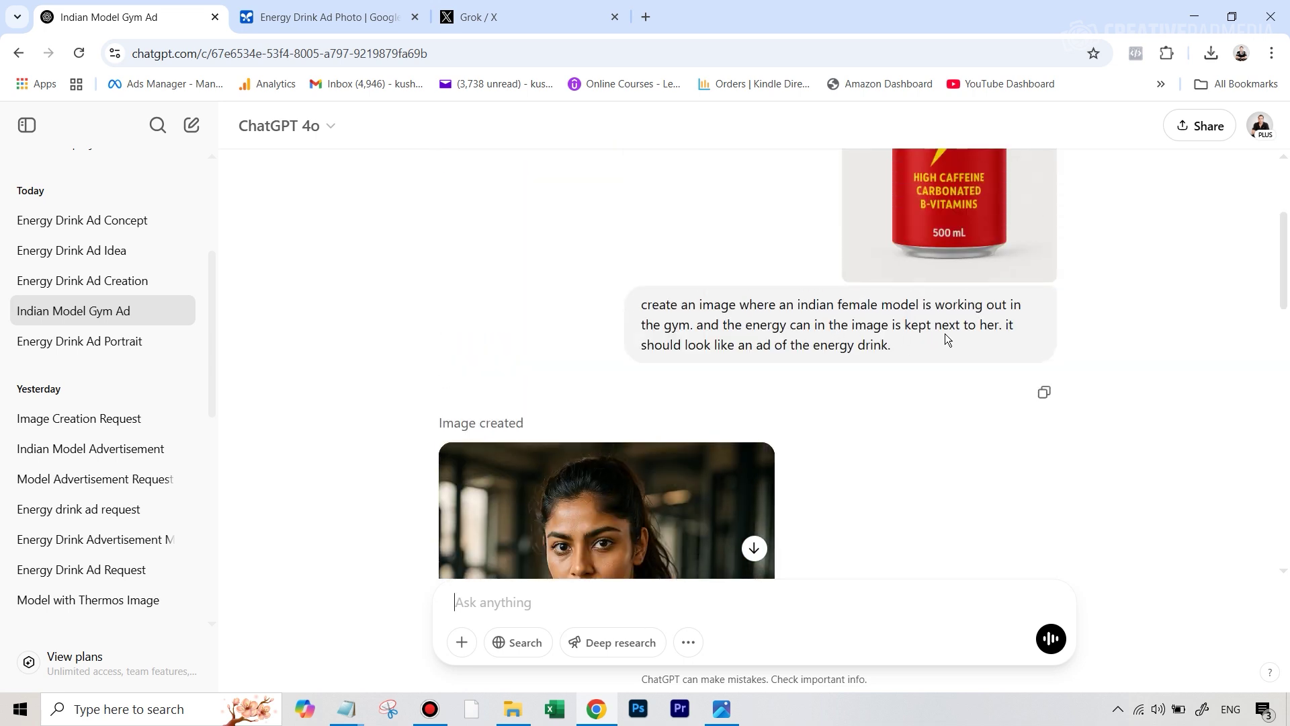
scroll(867, 433, down, 8)
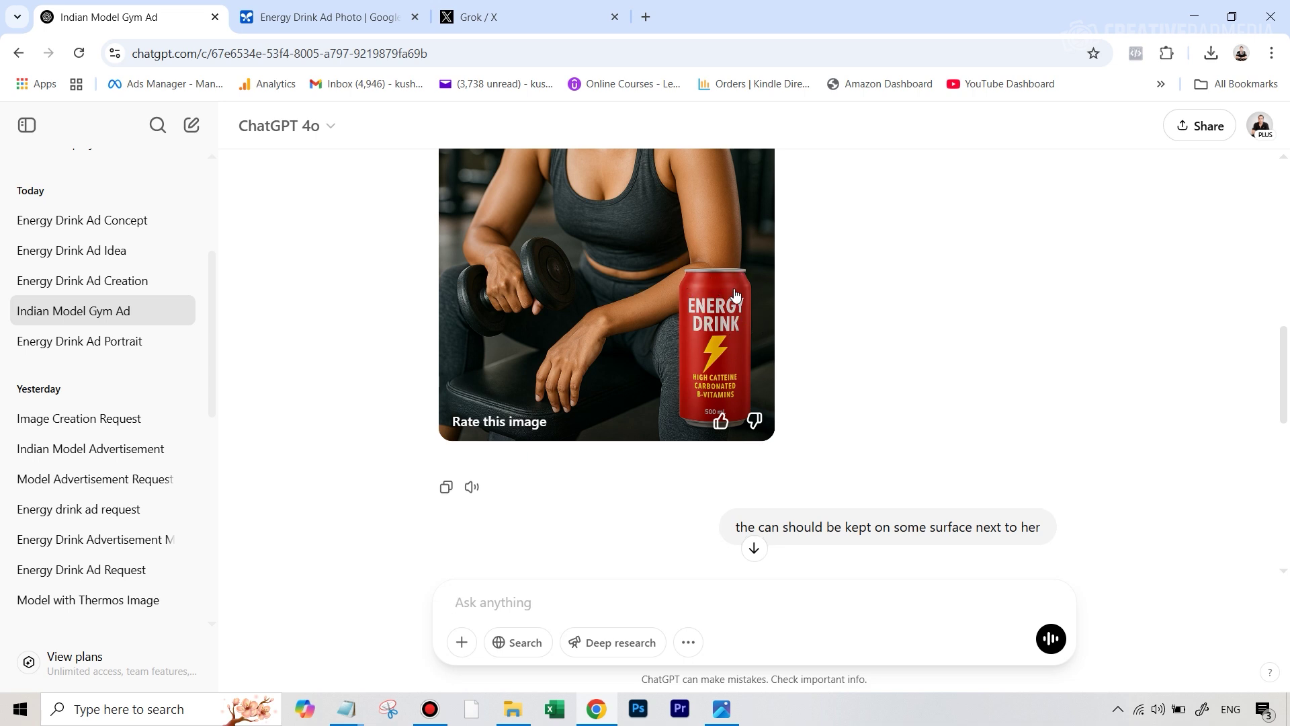
Review the follow-up asking for the can on a surface next to her, and inspect the can's placement and label in the regenerated image.
scroll(830, 378, down, 3)
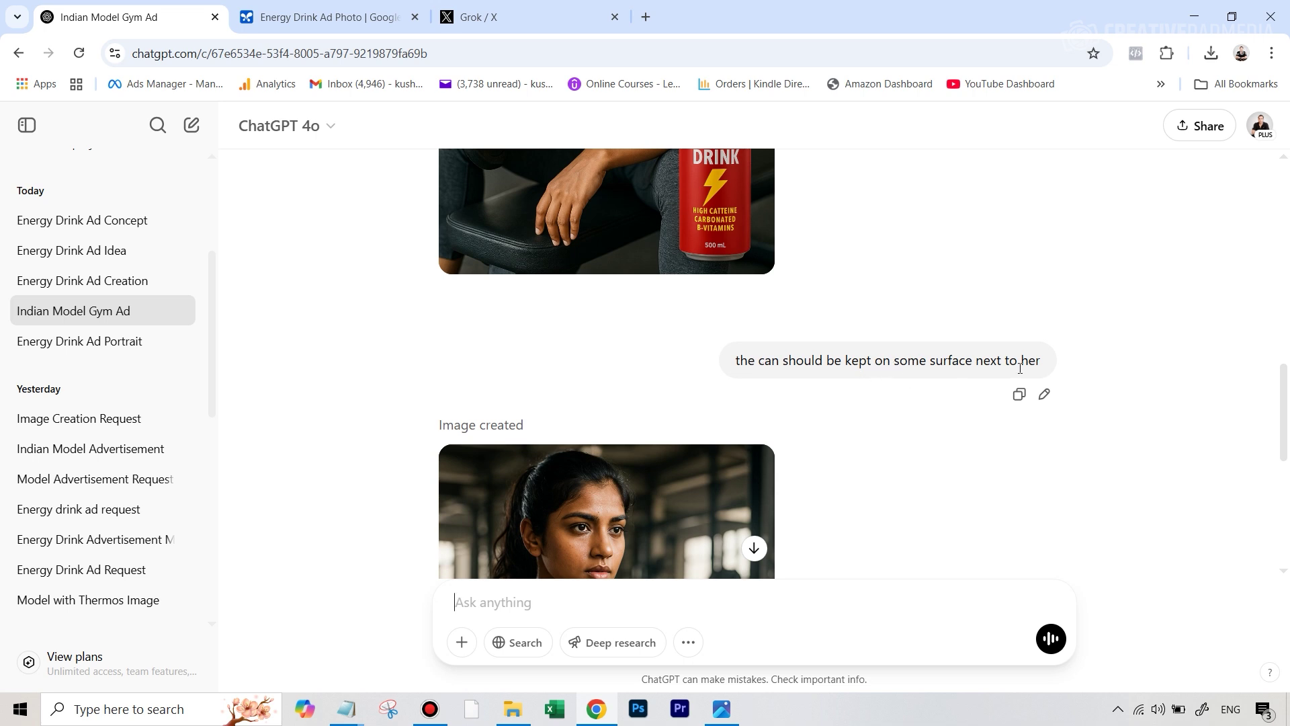
scroll(596, 351, down, 7)
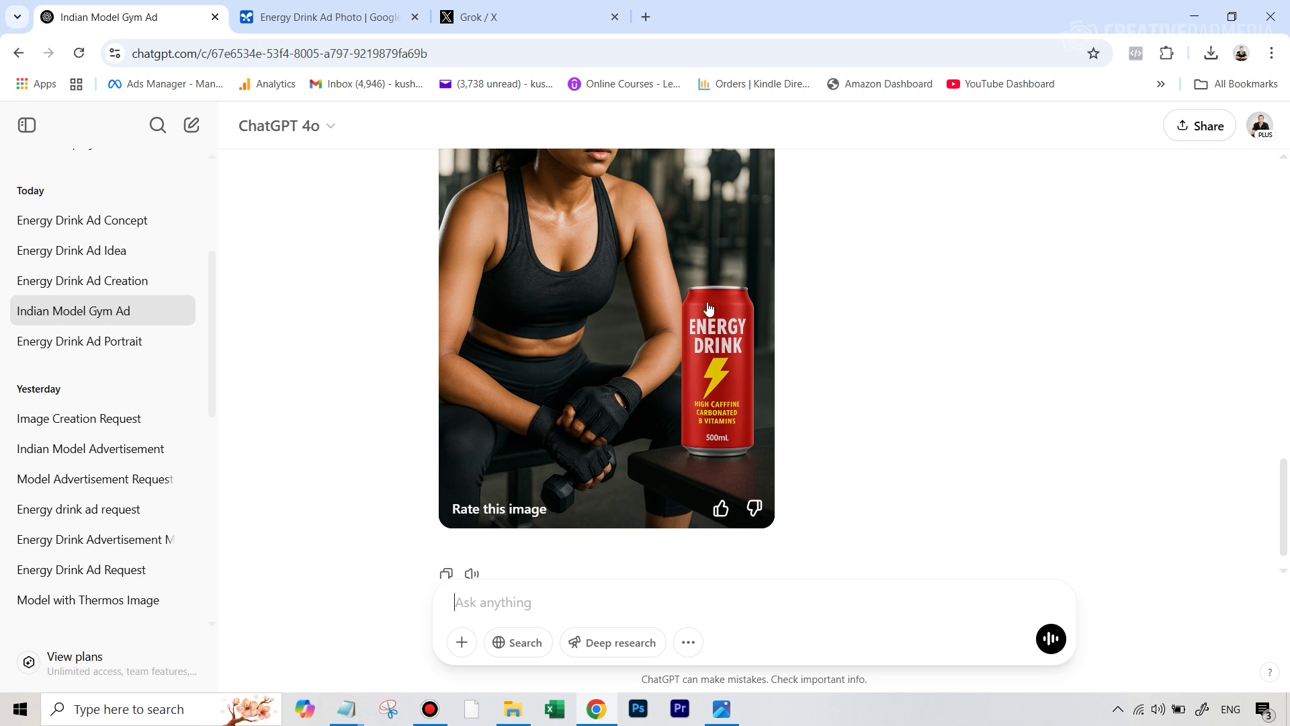
scroll(634, 316, up, 1)
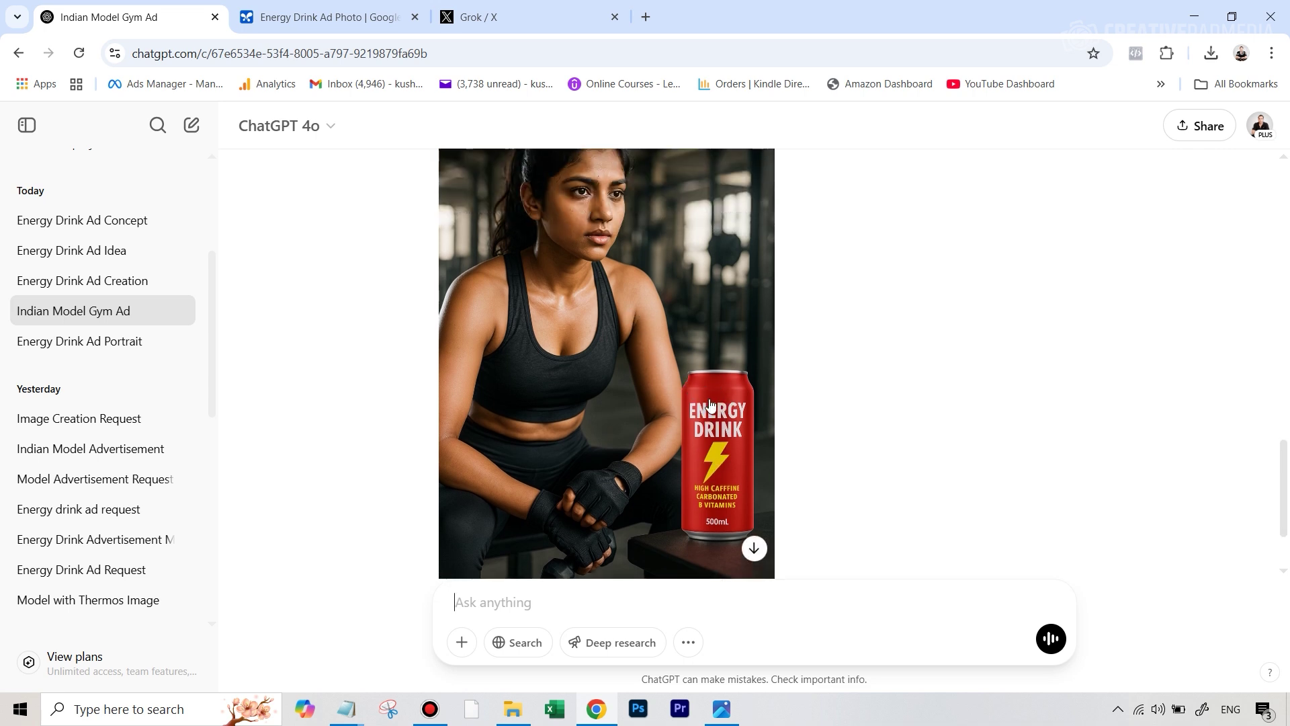
scroll(709, 406, down, 2)
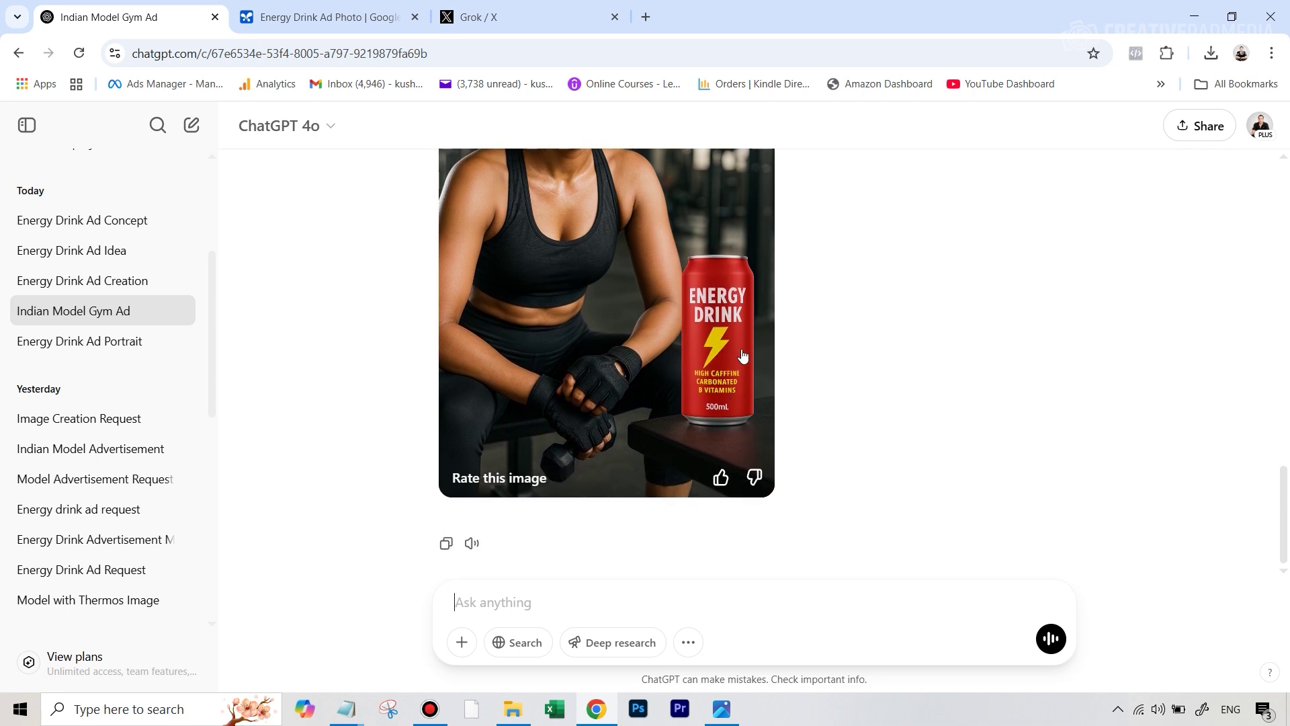
scroll(746, 376, up, 1)
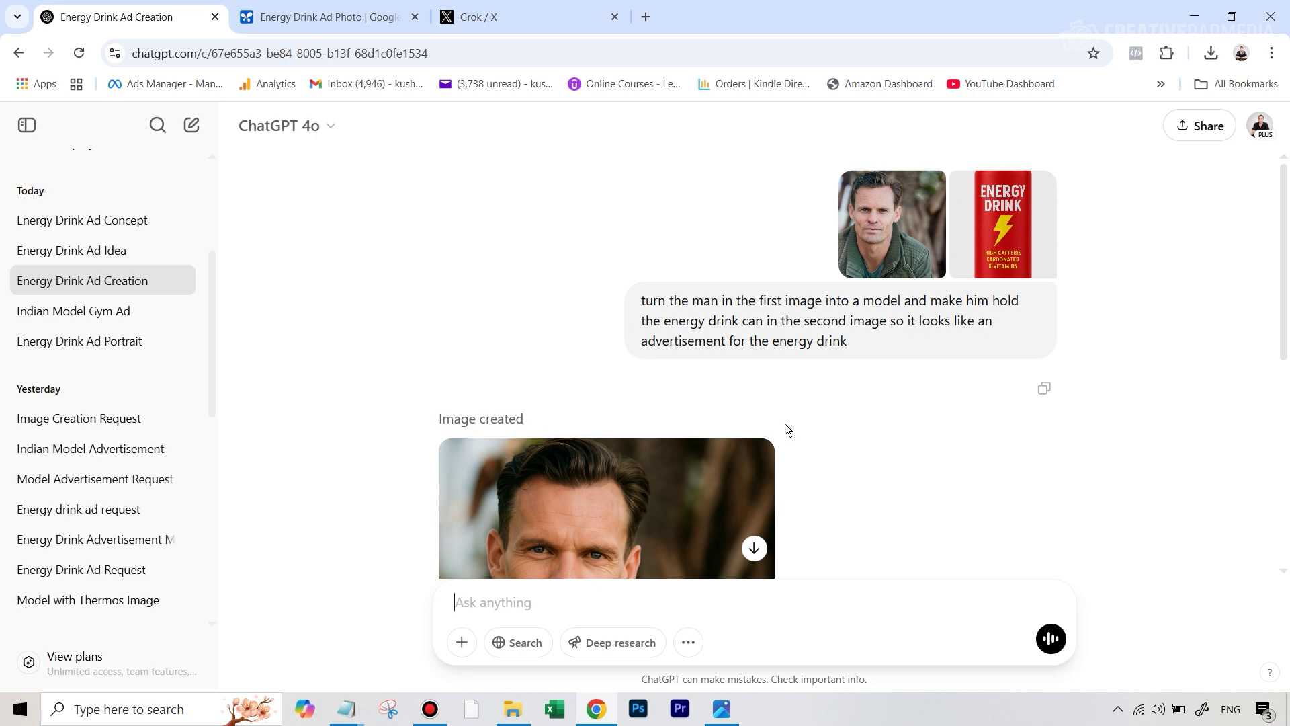
In the "Energy Drink Ad Creation" chat, compare the uploaded photo and can with the generated advertisement, checking the man's face, jacket and can label.
scroll(784, 419, down, 5)
scroll(854, 389, up, 5)
scroll(781, 353, down, 2)
scroll(591, 472, up, 2)
scroll(592, 437, down, 4)
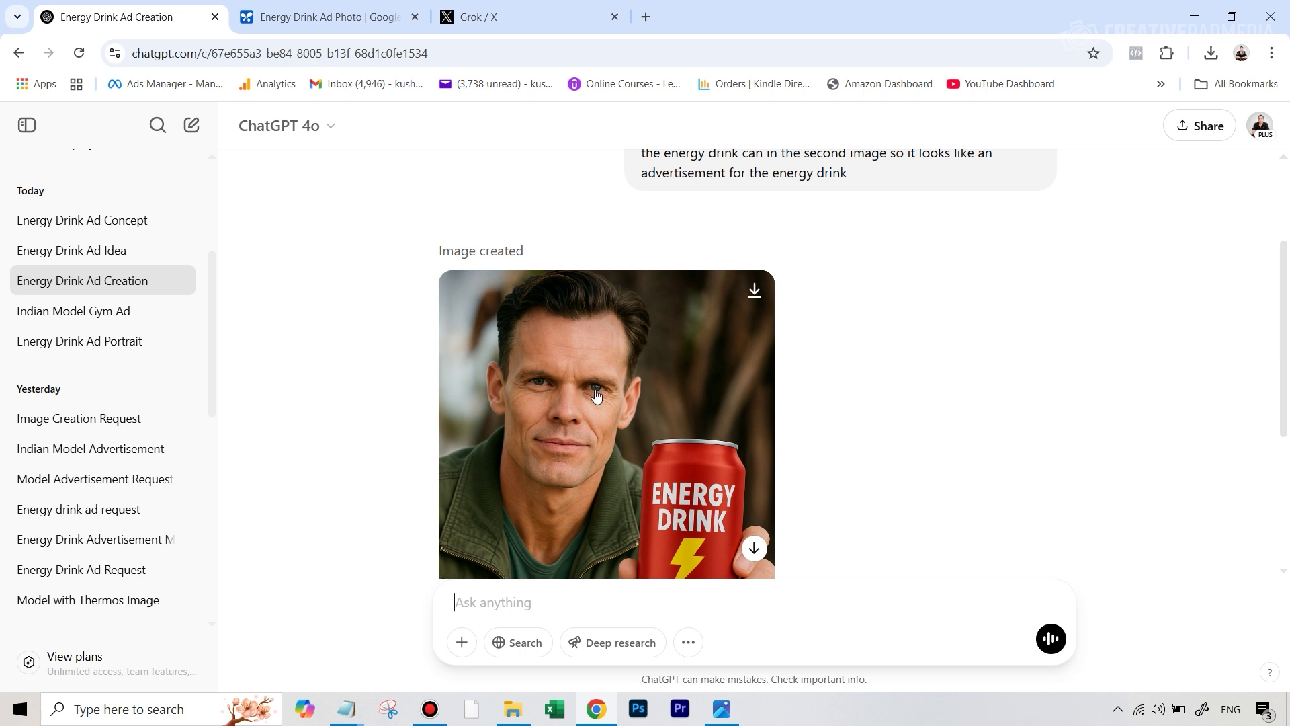
scroll(563, 373, down, 3)
scroll(637, 352, up, 6)
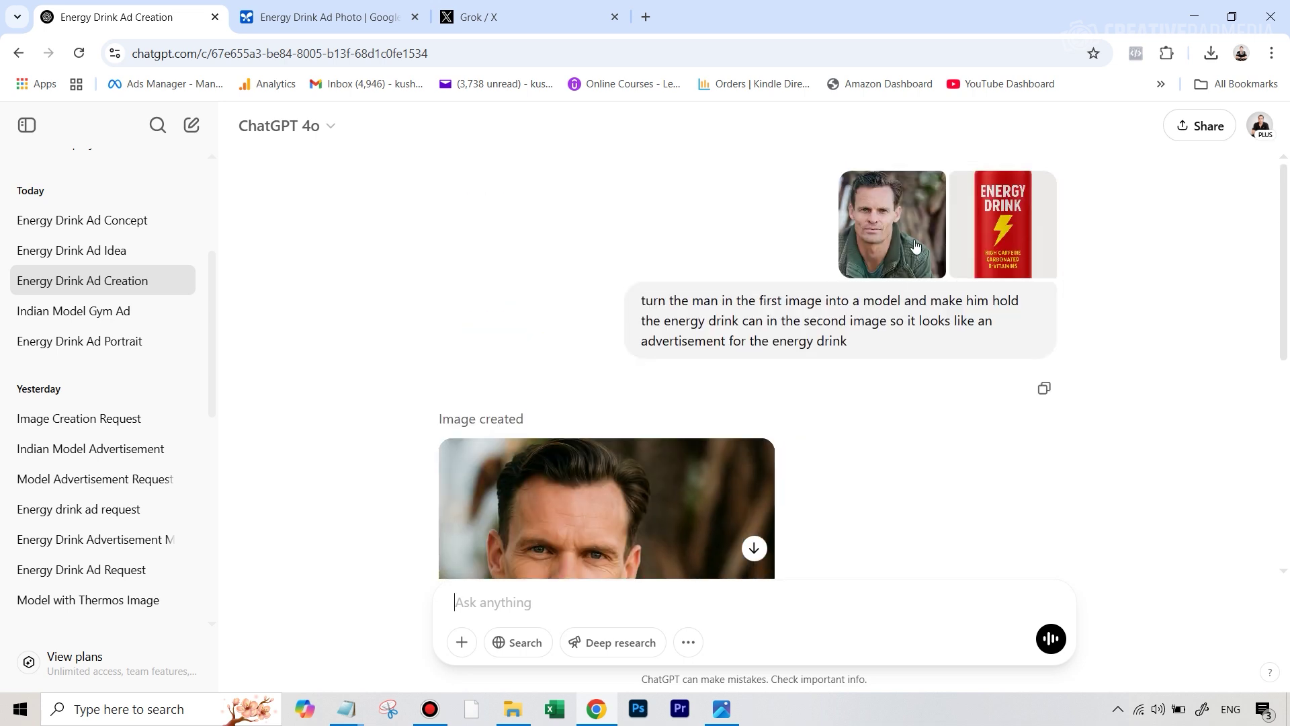
scroll(714, 383, down, 4)
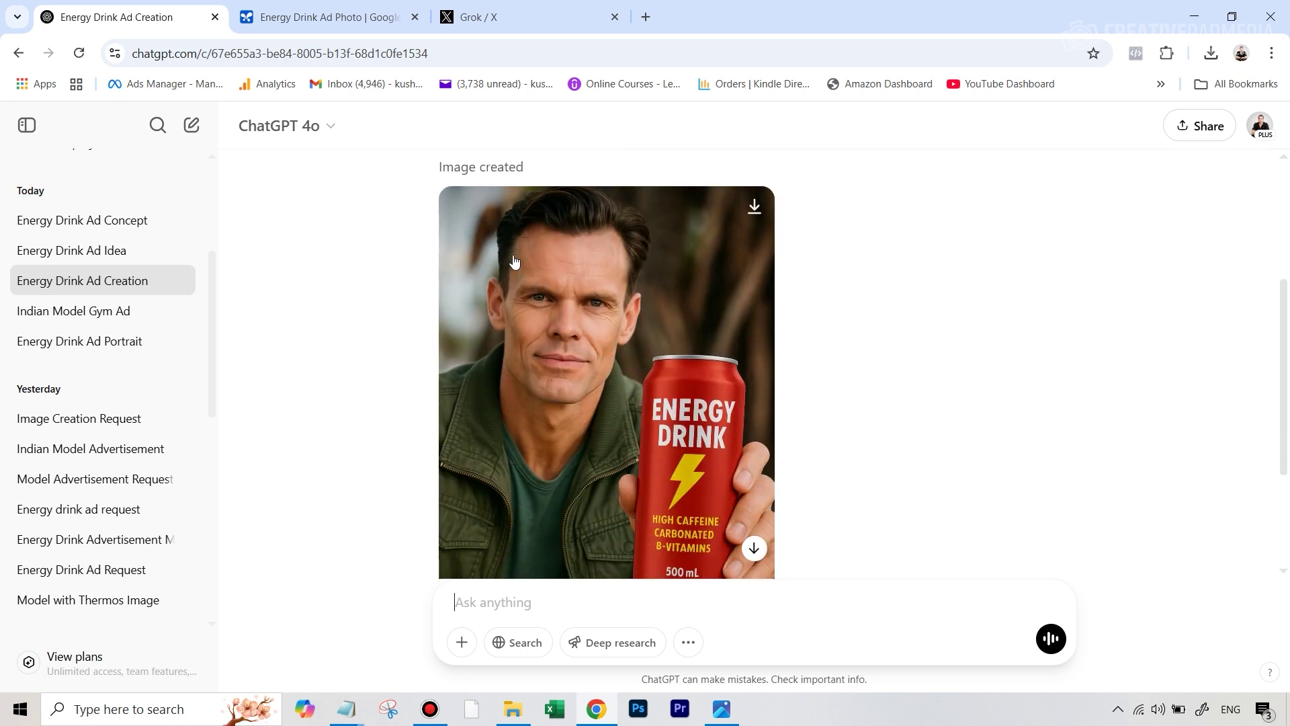
scroll(689, 347, down, 3)
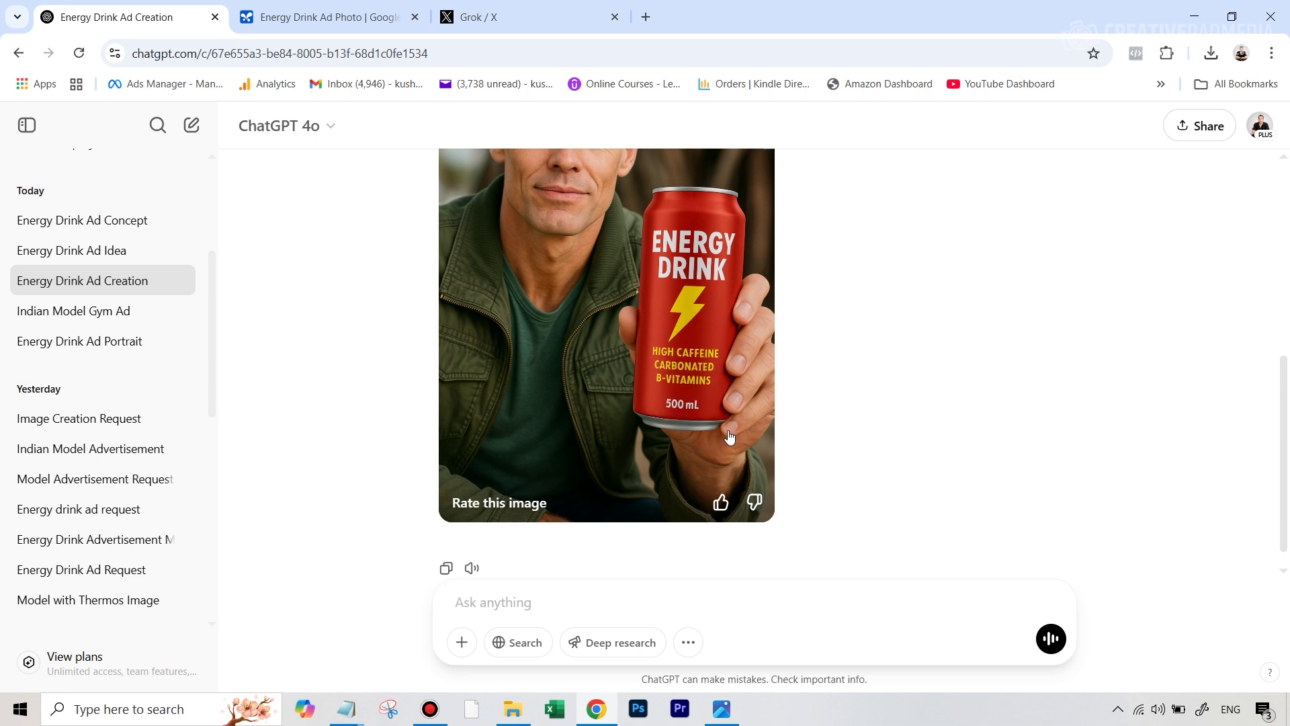
scroll(908, 349, up, 3)
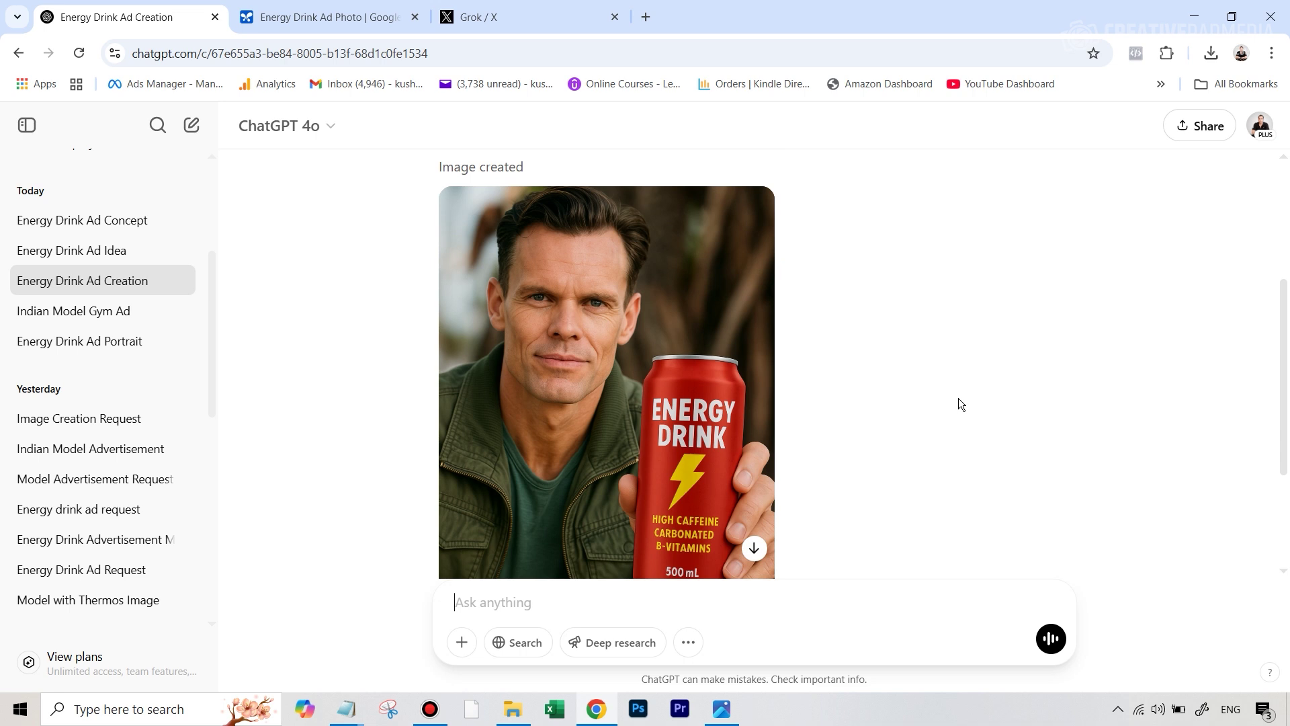